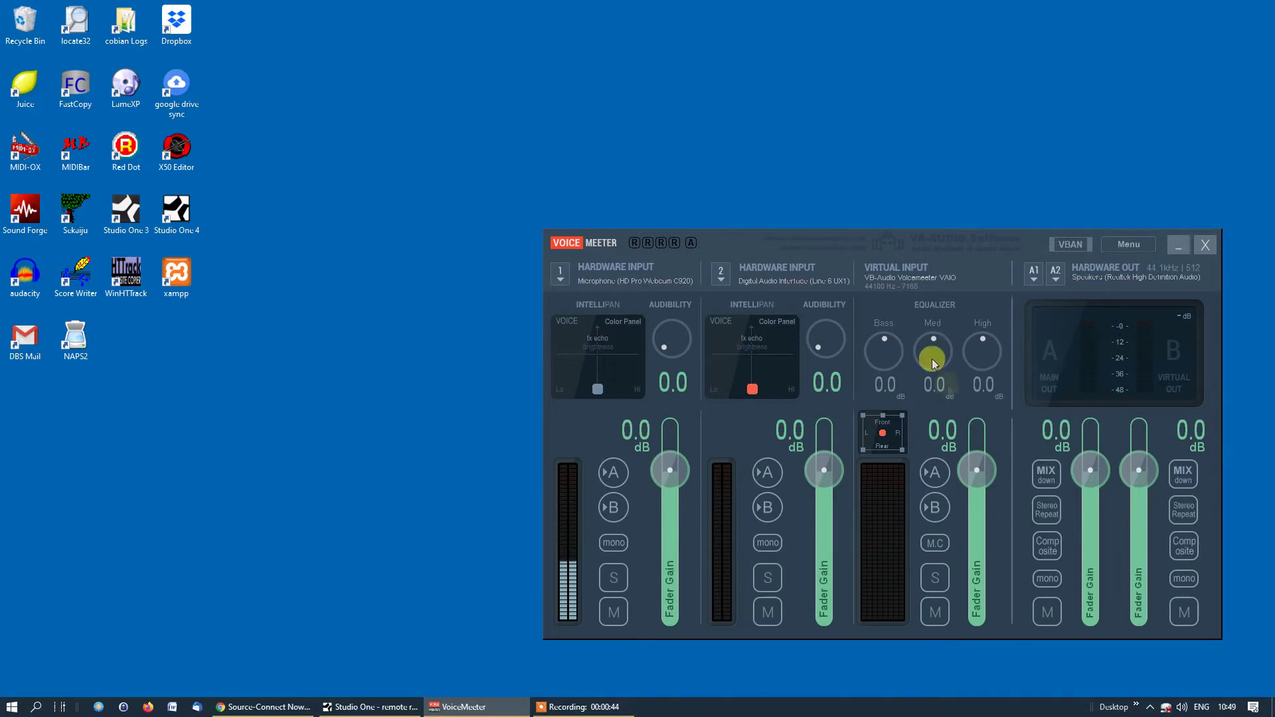
Step: Turn on the B button on Voicemeeter's Virtual Input strip
{"action": "left_click", "coordinate": [935, 508]}
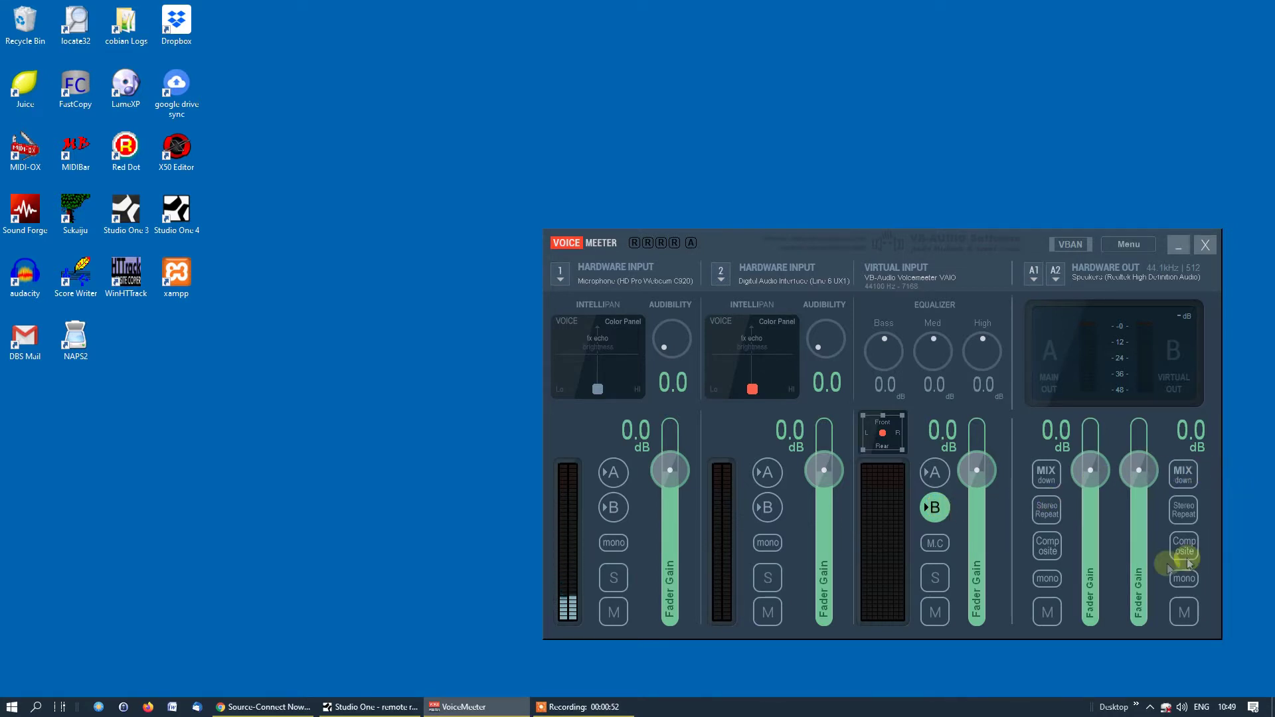
Step: Add bus A to the virtual input, set A1 out to UMC ASIO Driver, enable Composite
{"action": "left_click", "coordinate": [936, 473]}
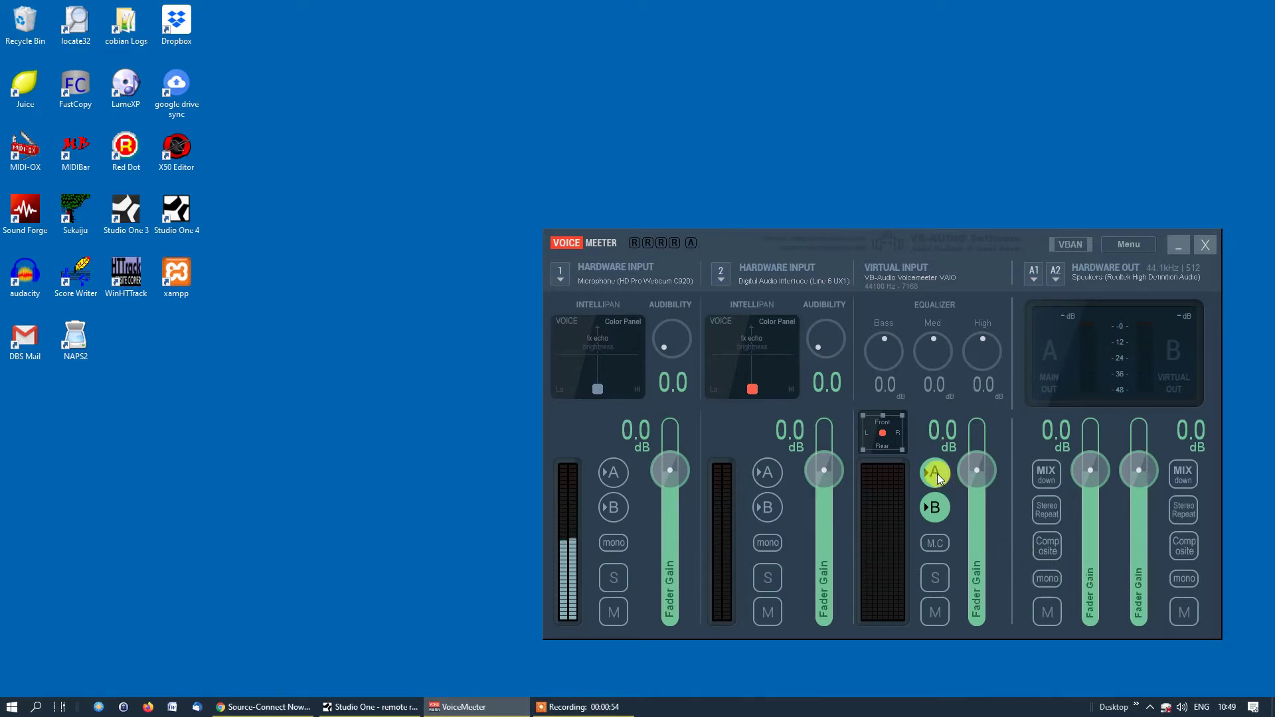
{"action": "left_click", "coordinate": [1118, 273]}
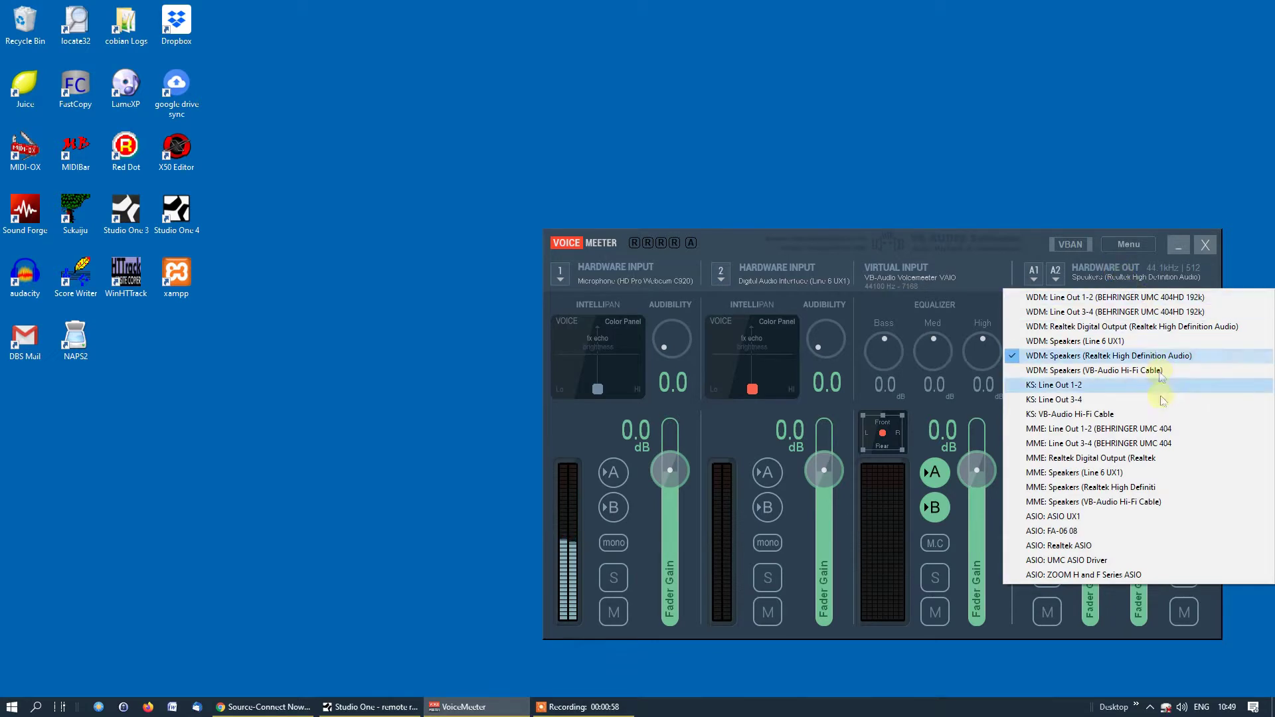
{"action": "left_click", "coordinate": [1116, 561]}
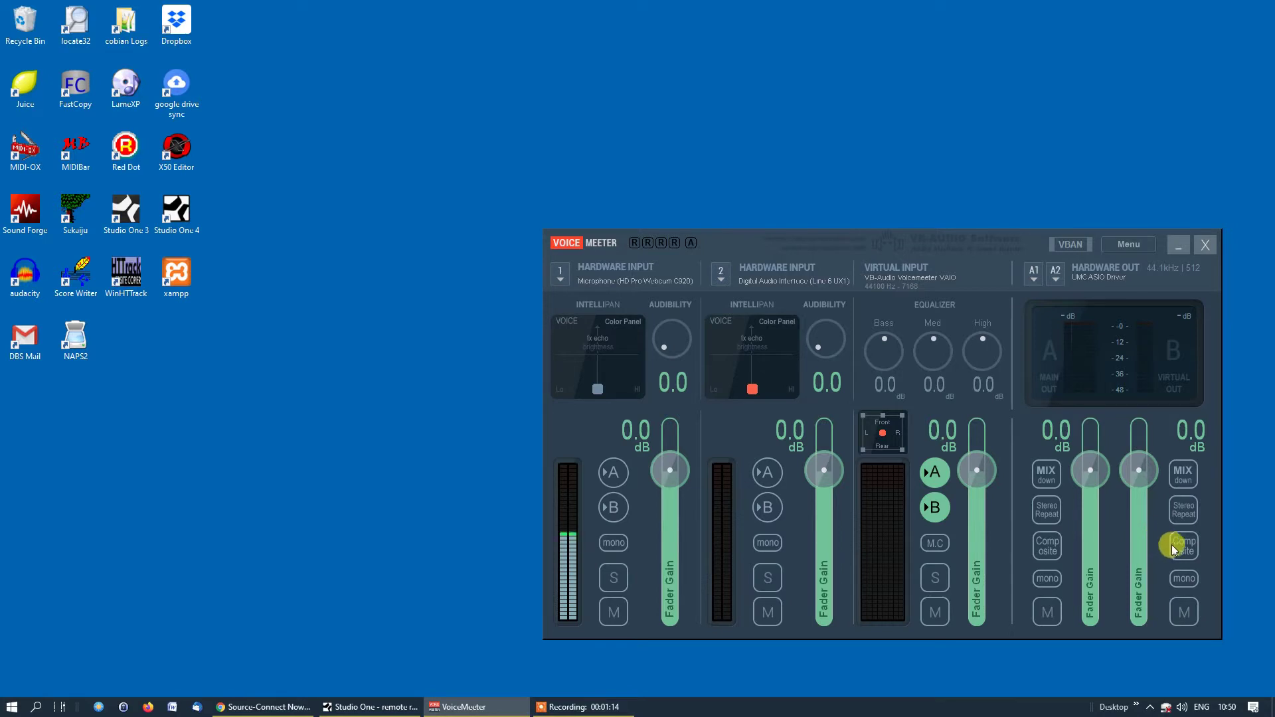
{"action": "left_click", "coordinate": [1182, 551]}
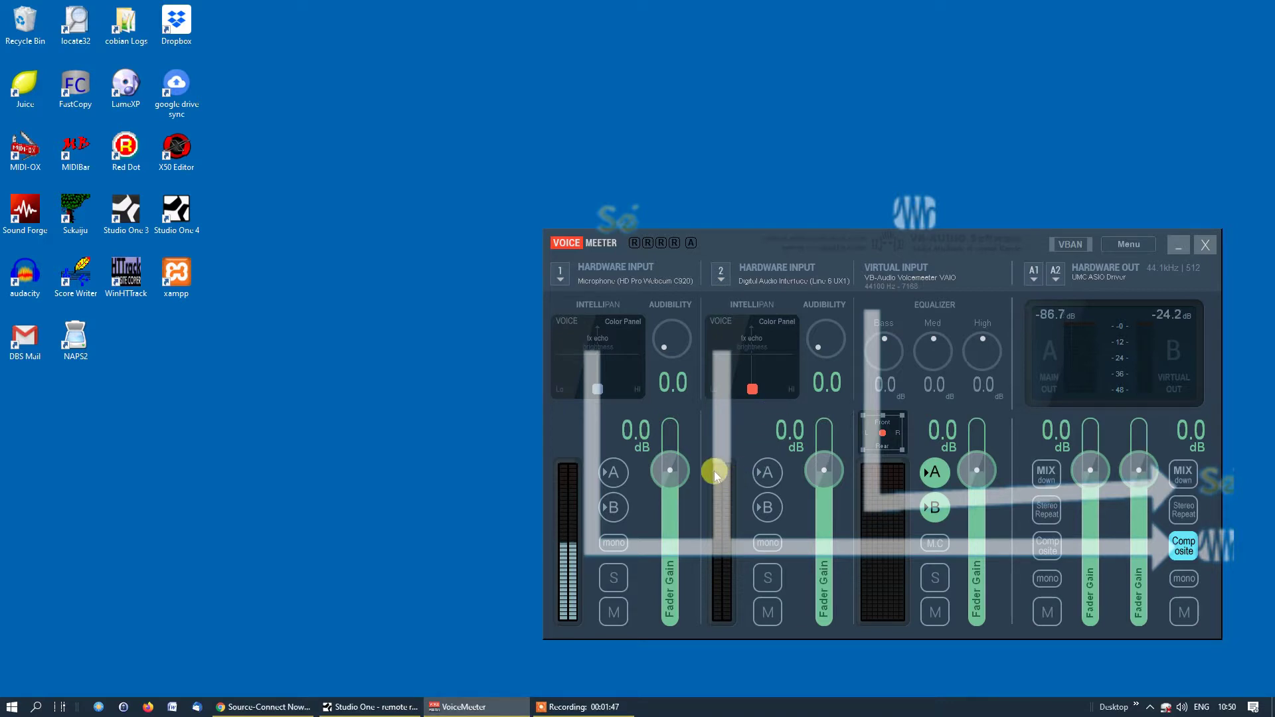
Step: Set hardware input 1 to VB-Audio Hi-Fi Cable and input 2 to Behringer Line In 3-4
{"action": "left_click", "coordinate": [600, 285]}
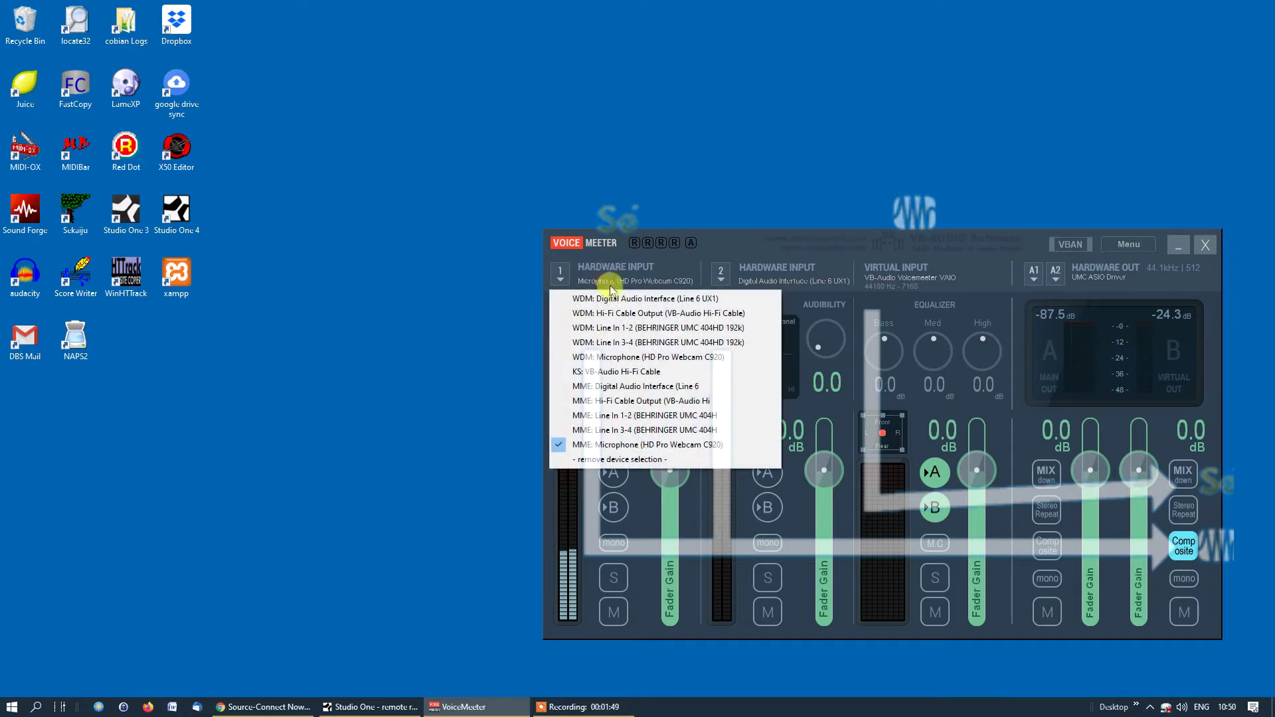
{"action": "left_click", "coordinate": [620, 373]}
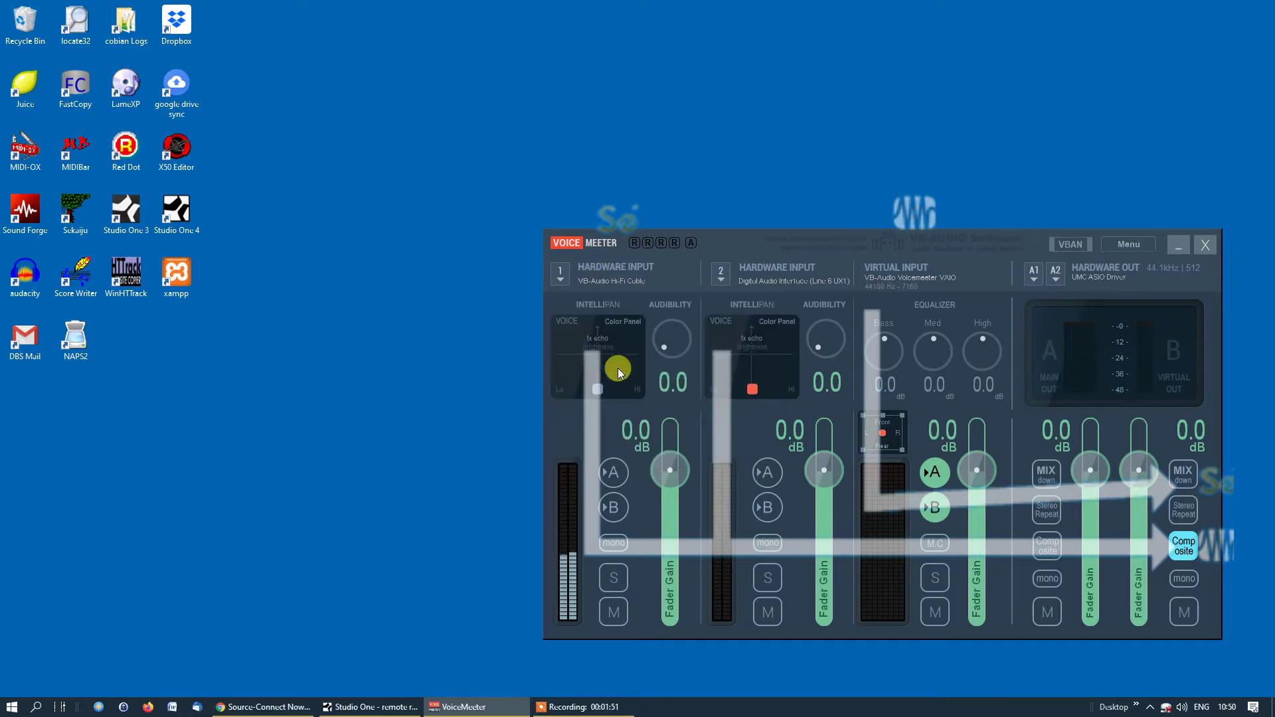
{"action": "left_click", "coordinate": [786, 283]}
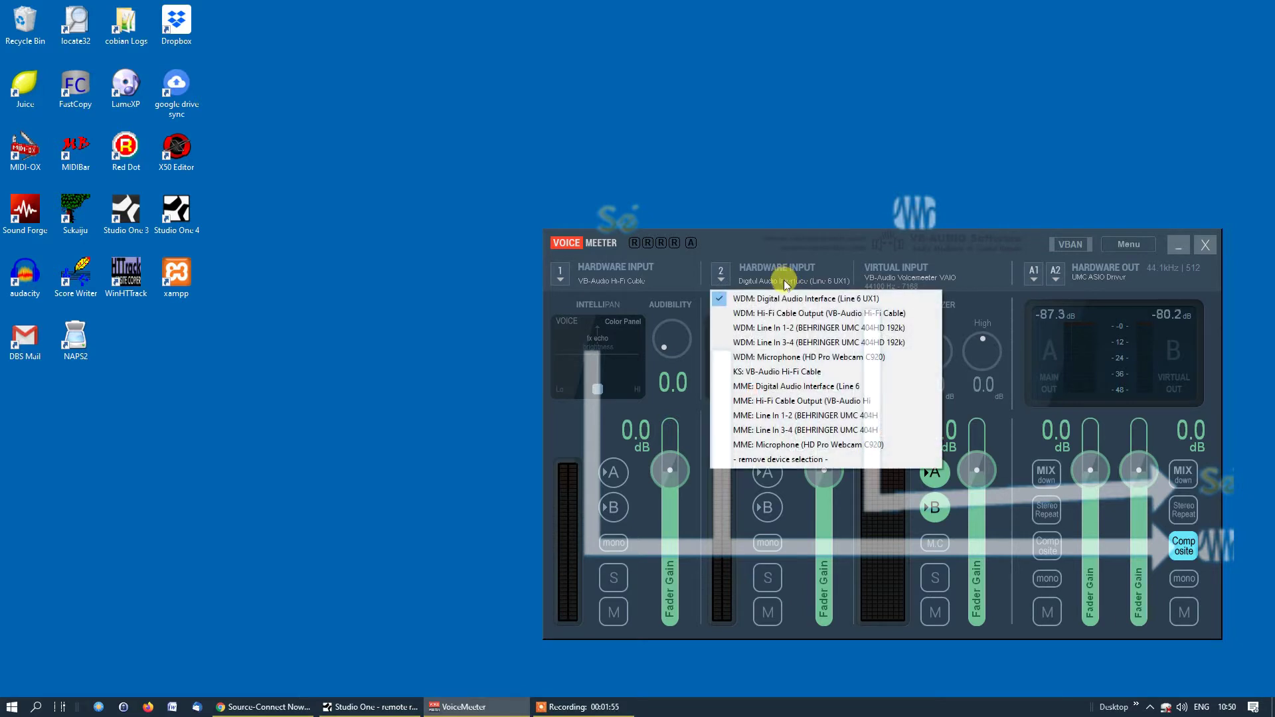
{"action": "left_click", "coordinate": [790, 448]}
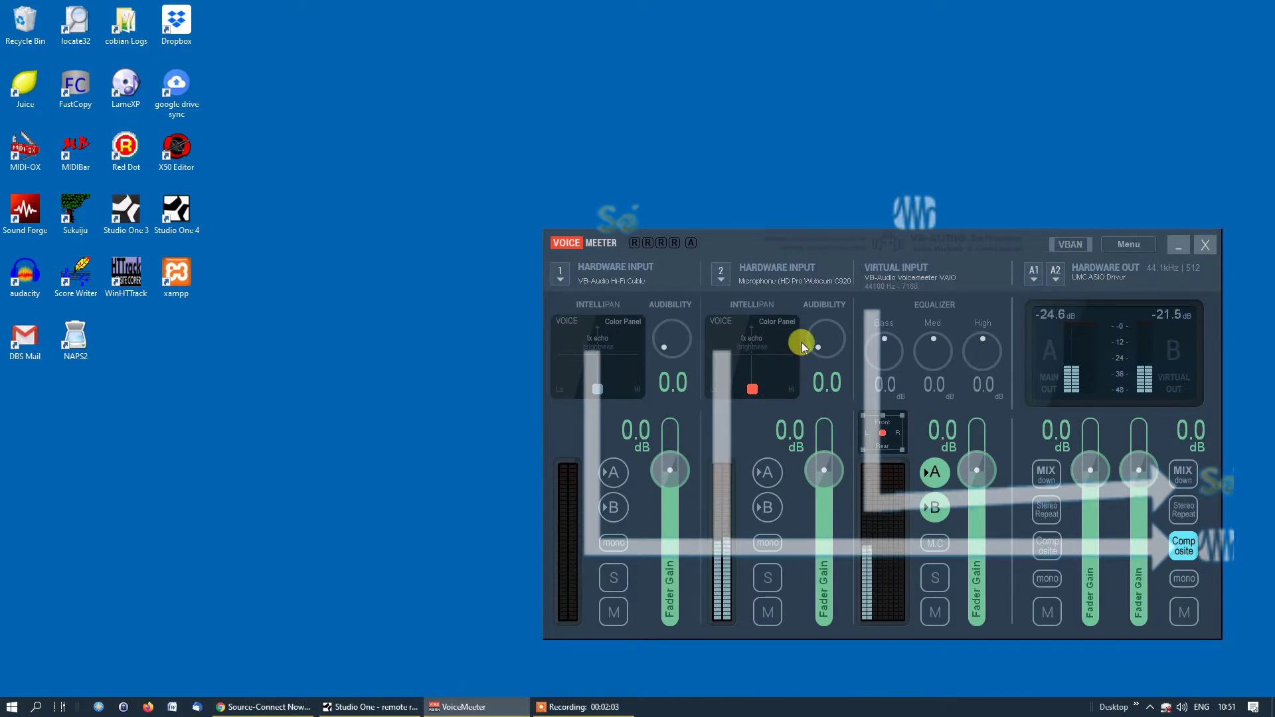
{"action": "left_click", "coordinate": [786, 283]}
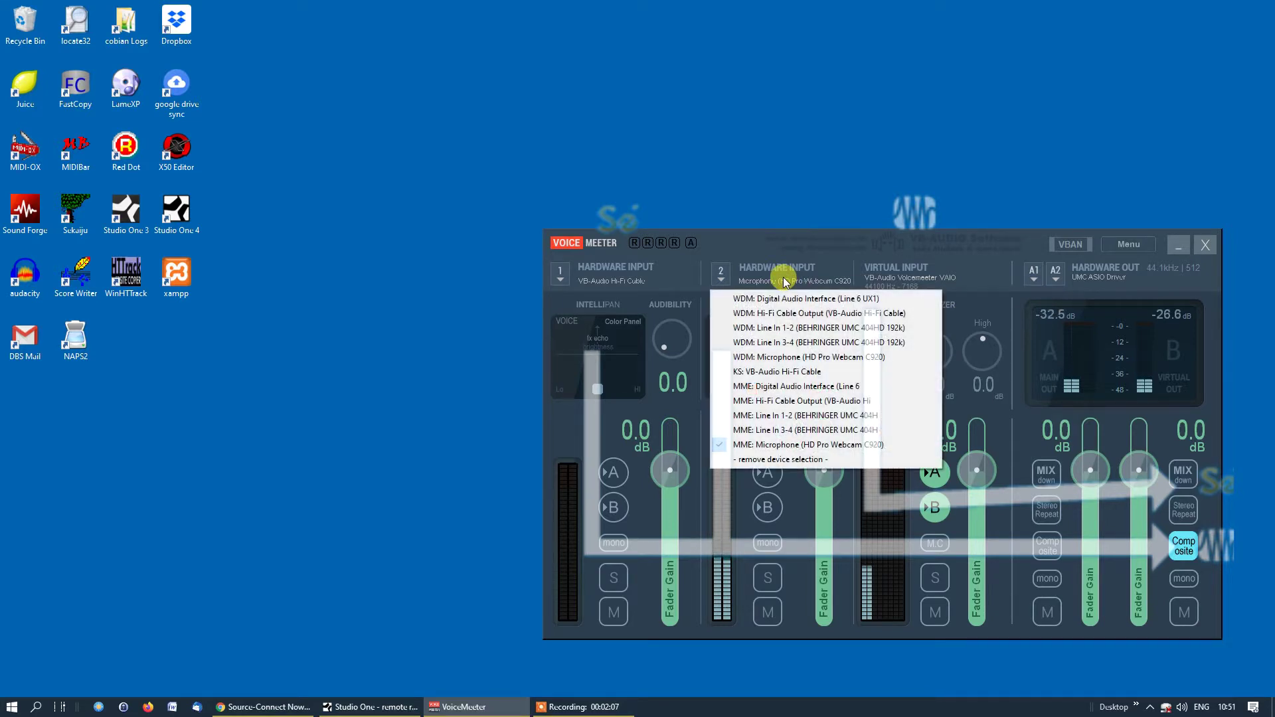
{"action": "left_click", "coordinate": [783, 431]}
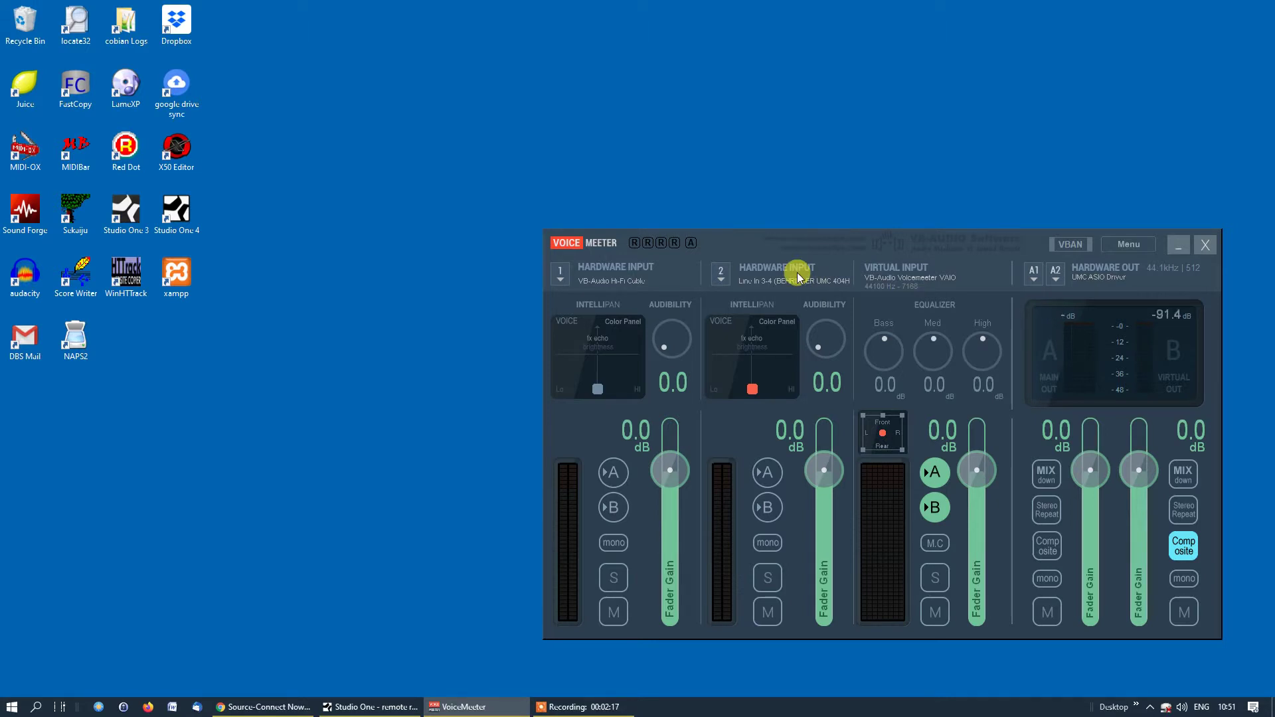
Step: Patch ASIO inputs 3 and 4 to strip 2 and select A1 ASIO input (3 + 4) there
{"action": "left_click", "coordinate": [1129, 245]}
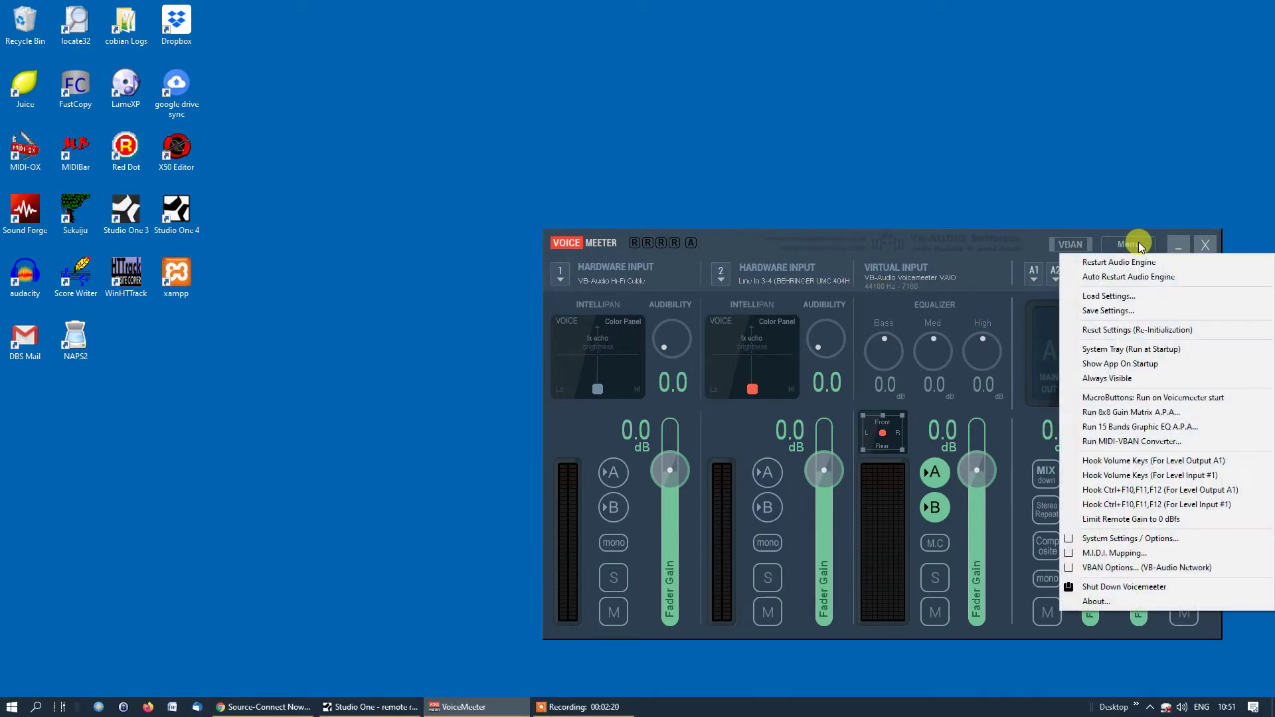
{"action": "left_click", "coordinate": [1108, 543]}
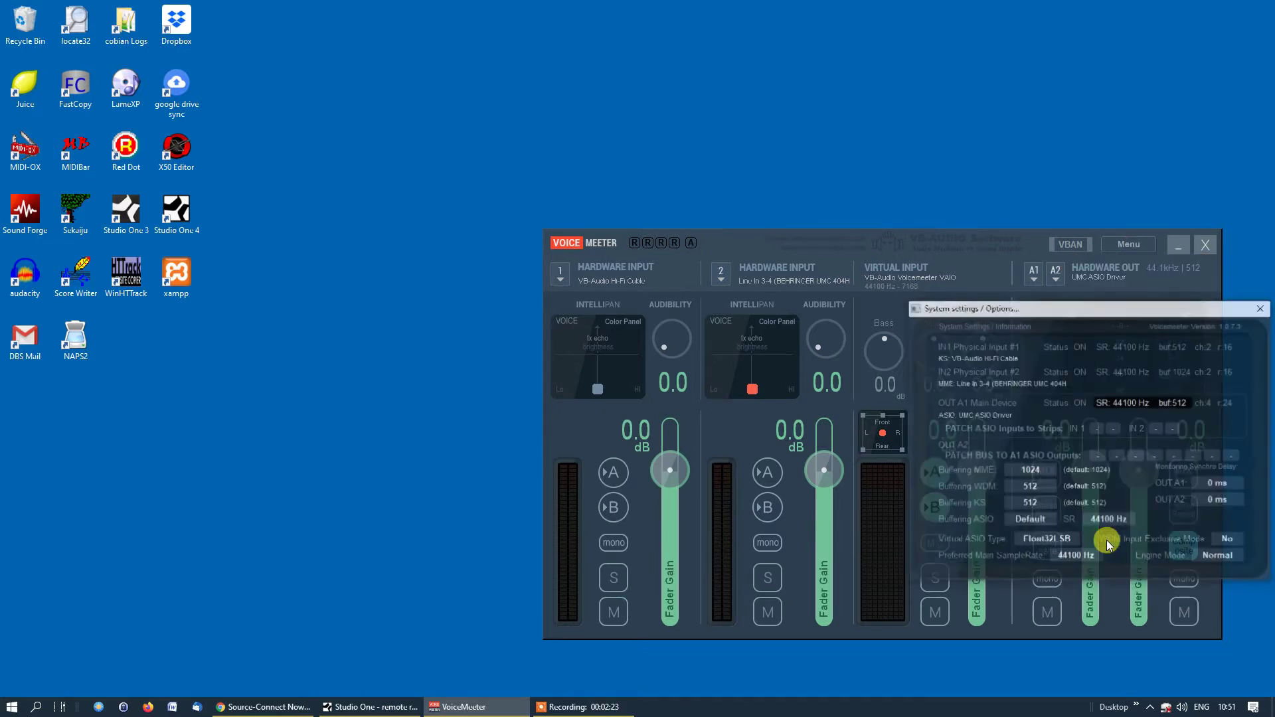
{"action": "left_click", "coordinate": [1155, 430]}
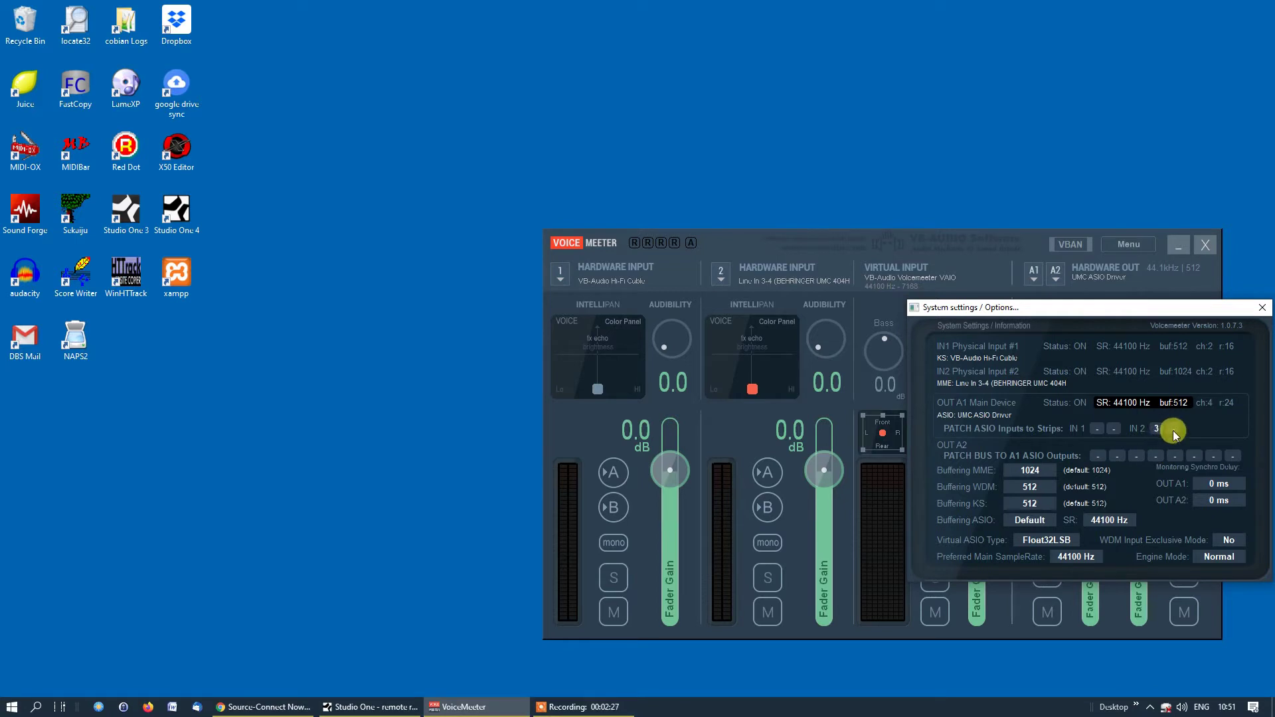
{"action": "left_click", "coordinate": [1174, 430]}
{"action": "left_click", "coordinate": [1173, 429]}
{"action": "left_click", "coordinate": [1262, 307]}
{"action": "left_click", "coordinate": [817, 279]}
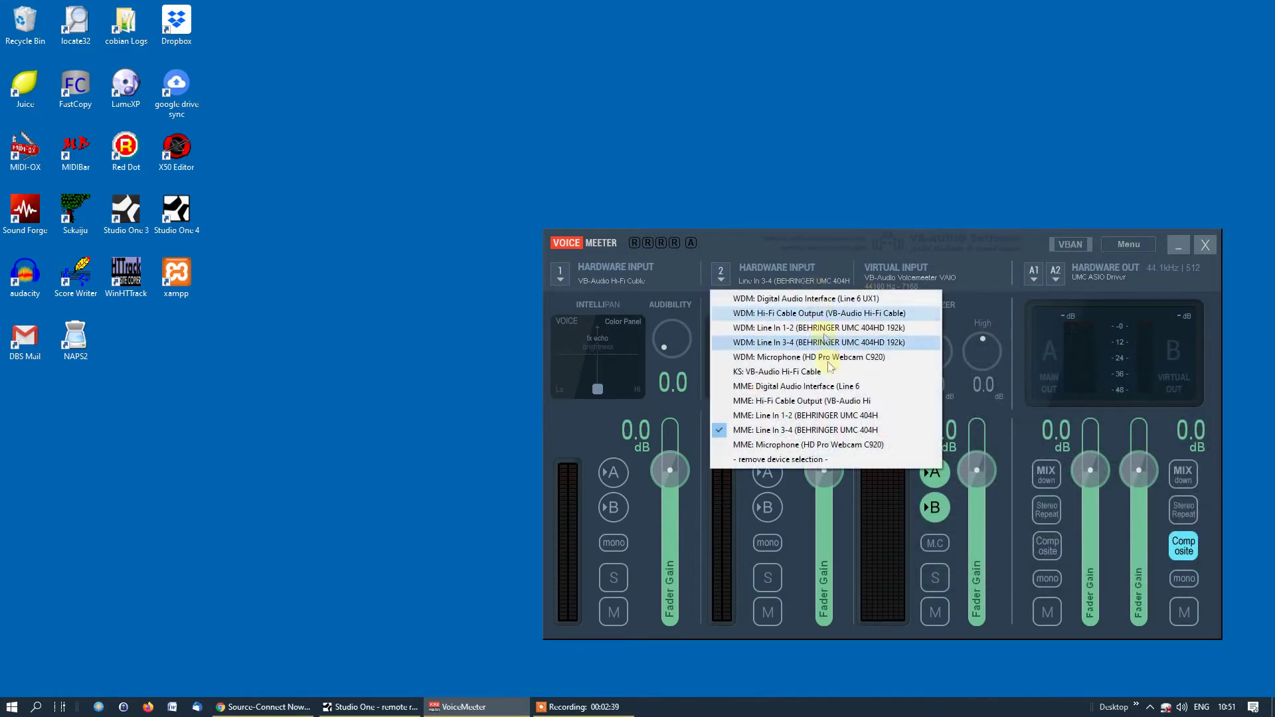
{"action": "left_click", "coordinate": [793, 457]}
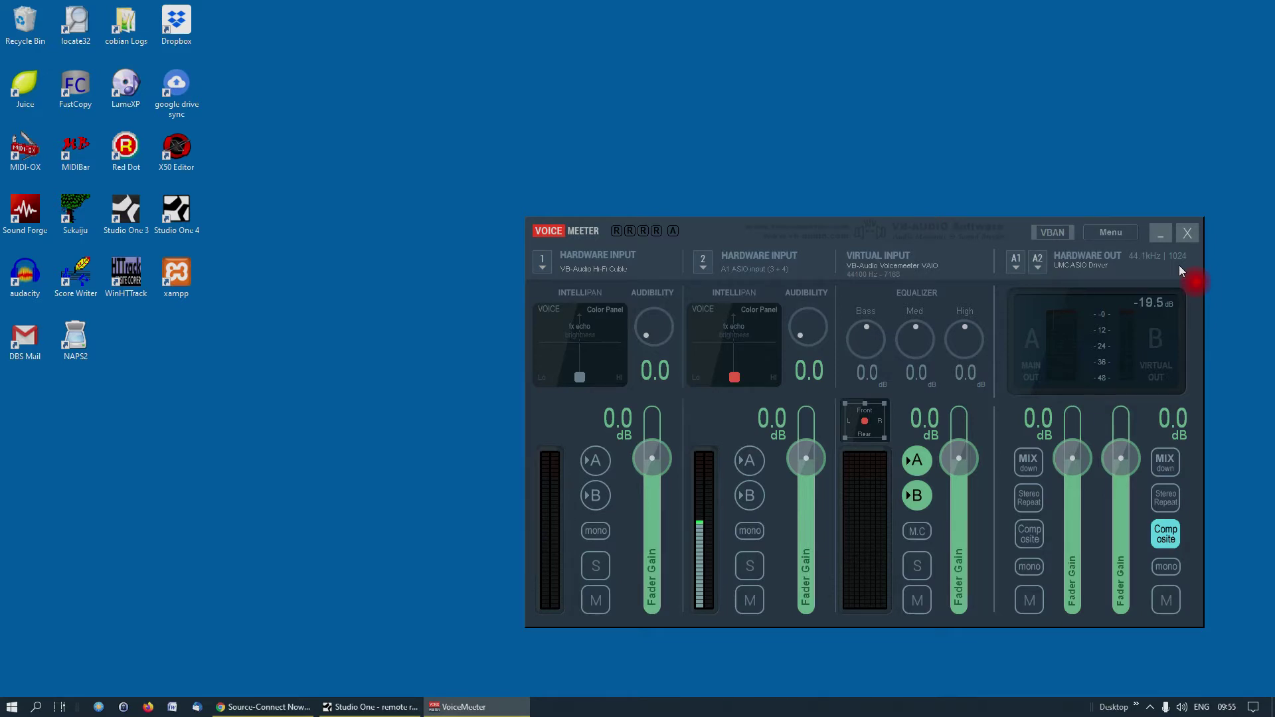
Step: In System Settings, set WDM buffering to 2048 samples, keeping ASIO buffering at Default
{"action": "left_click", "coordinate": [1109, 234]}
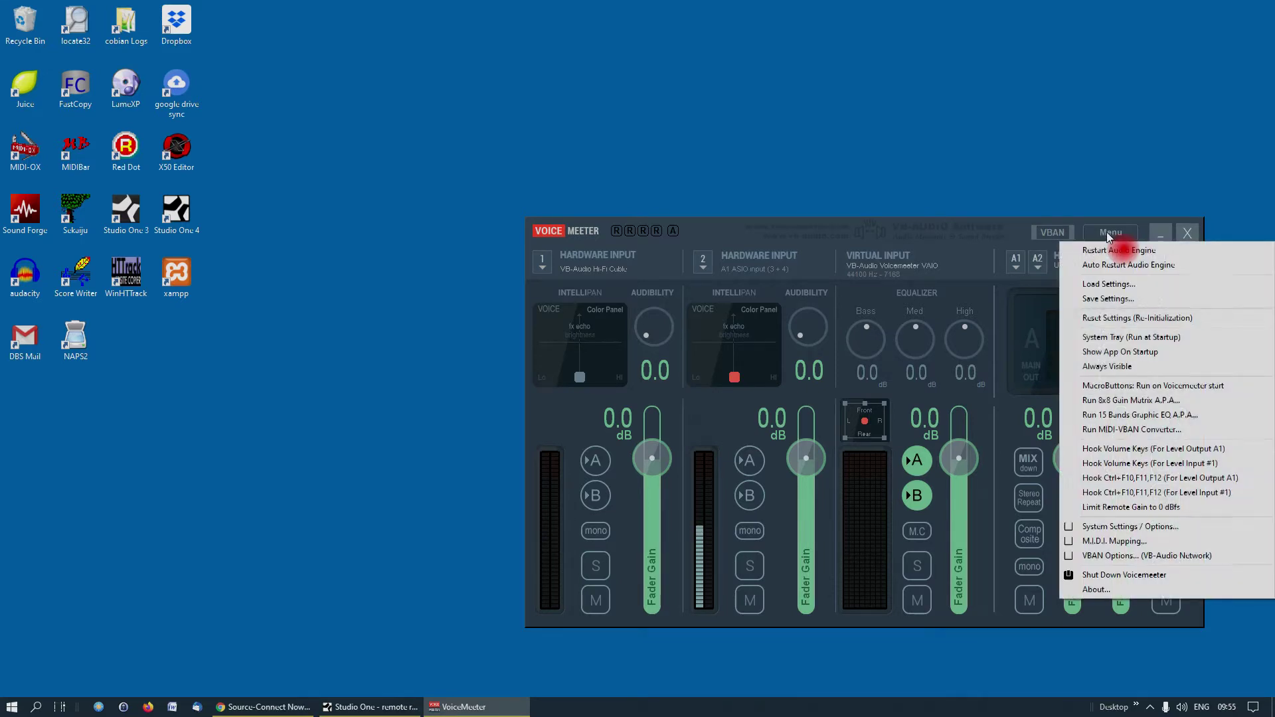
{"action": "left_click", "coordinate": [1105, 526]}
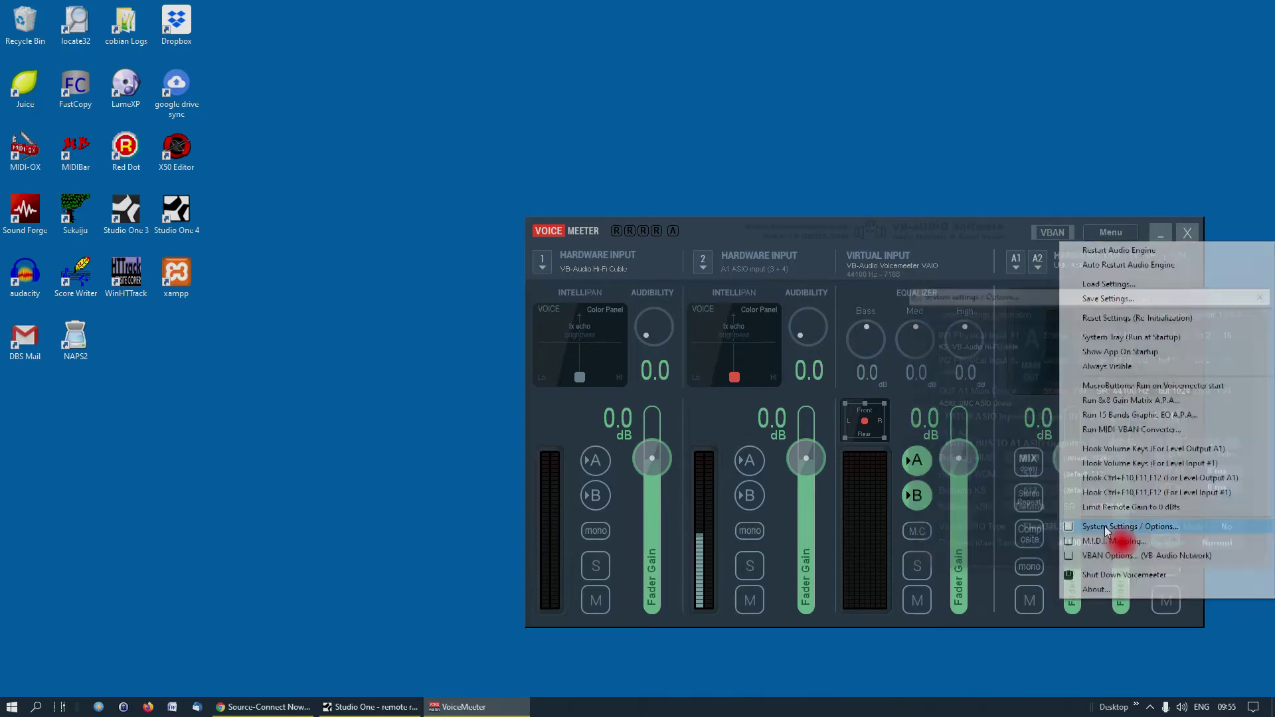
{"action": "left_click", "coordinate": [1039, 512]}
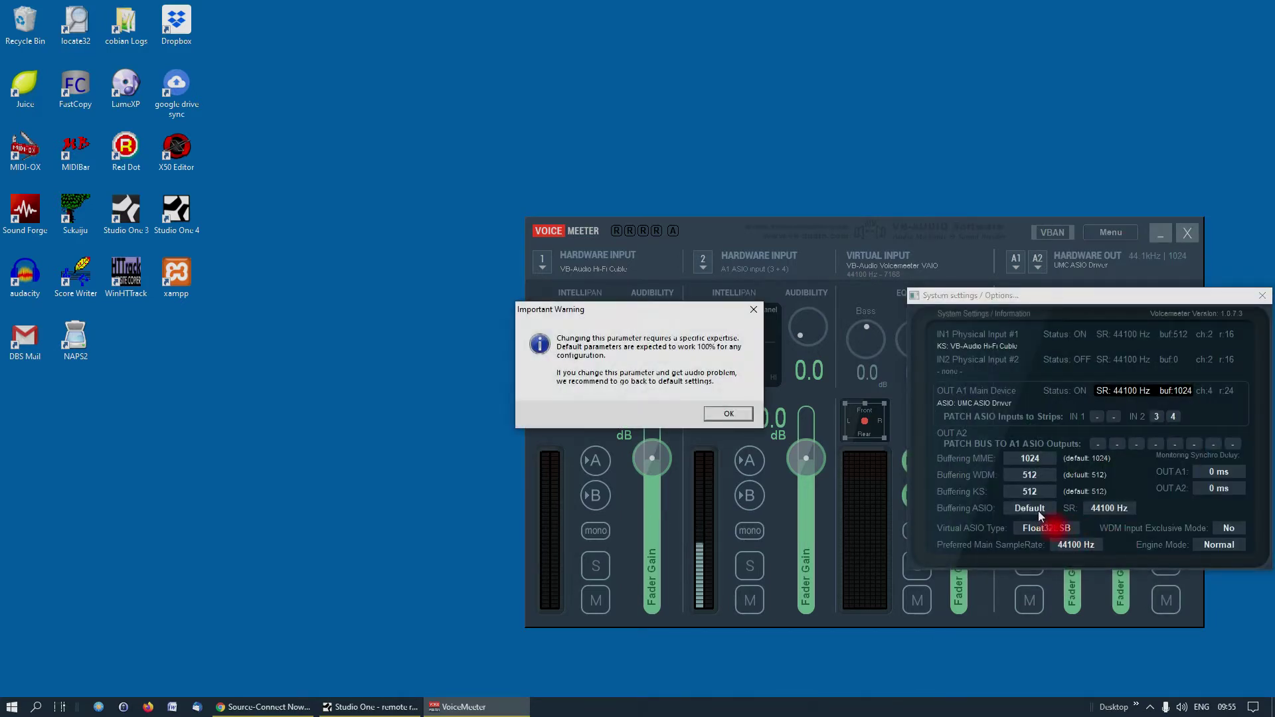
{"action": "left_click", "coordinate": [731, 415]}
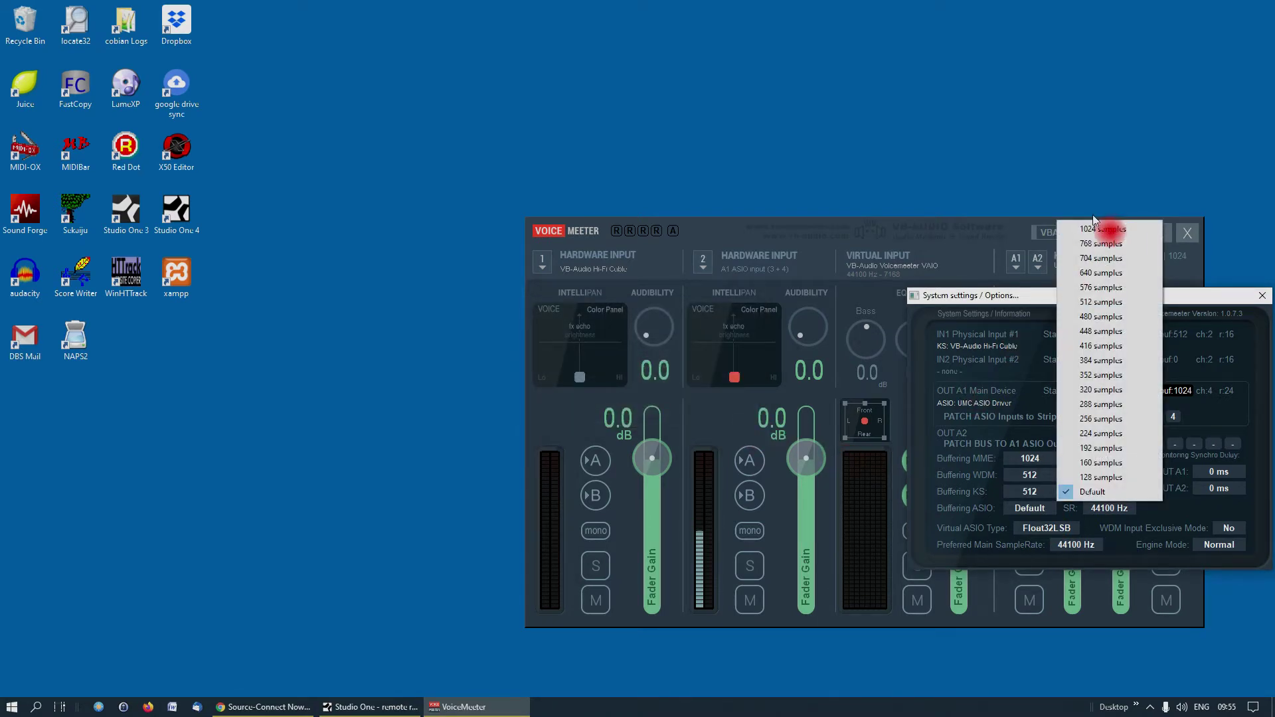
{"action": "left_click", "coordinate": [995, 201]}
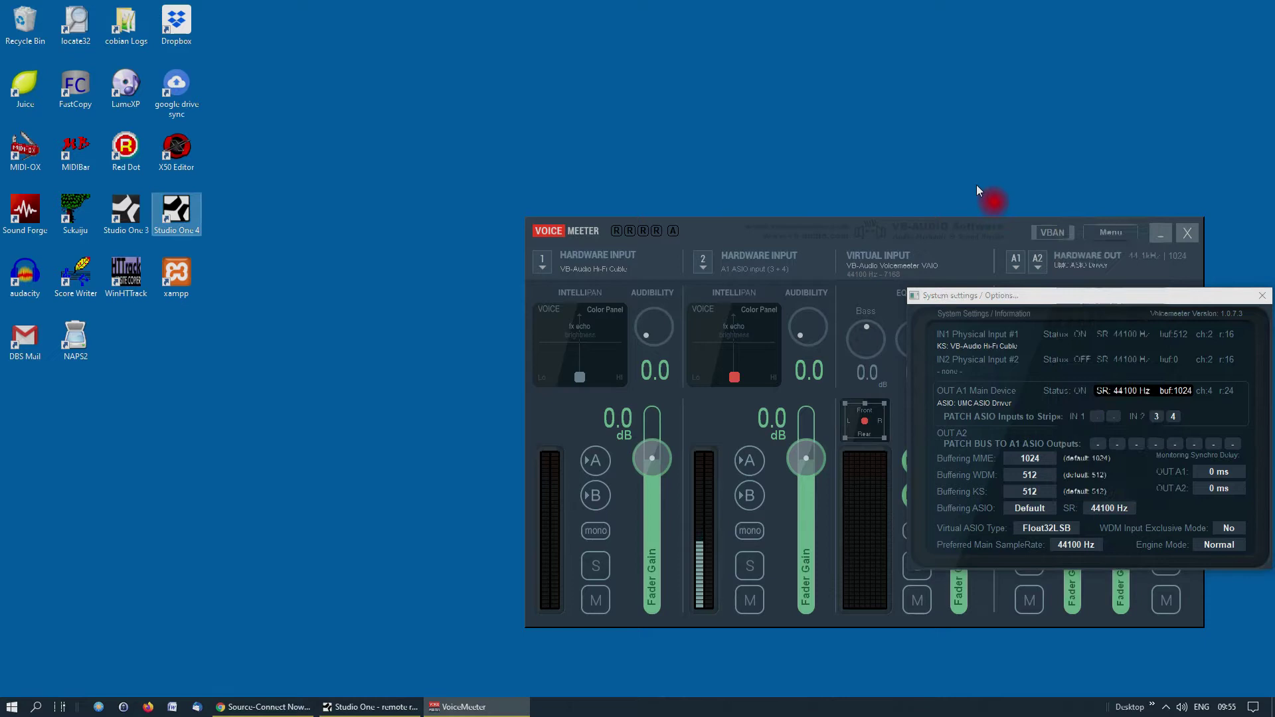
{"action": "left_click", "coordinate": [1052, 480]}
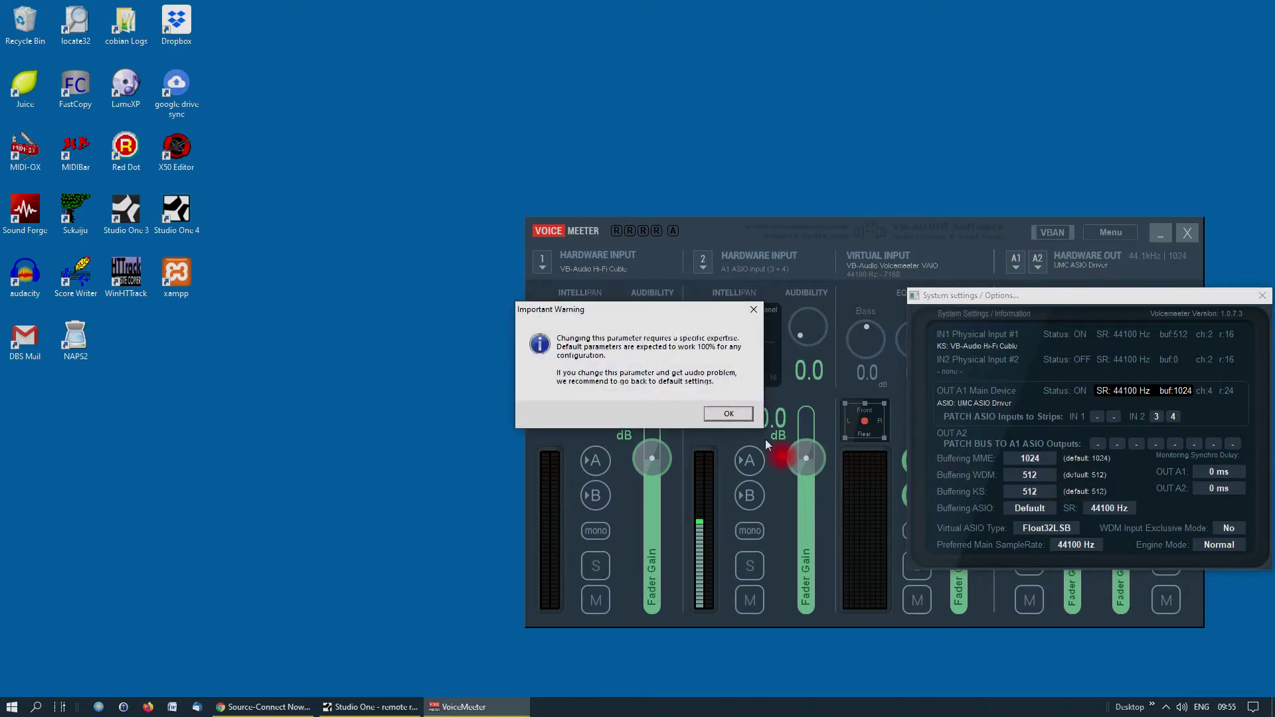
{"action": "left_click", "coordinate": [736, 420]}
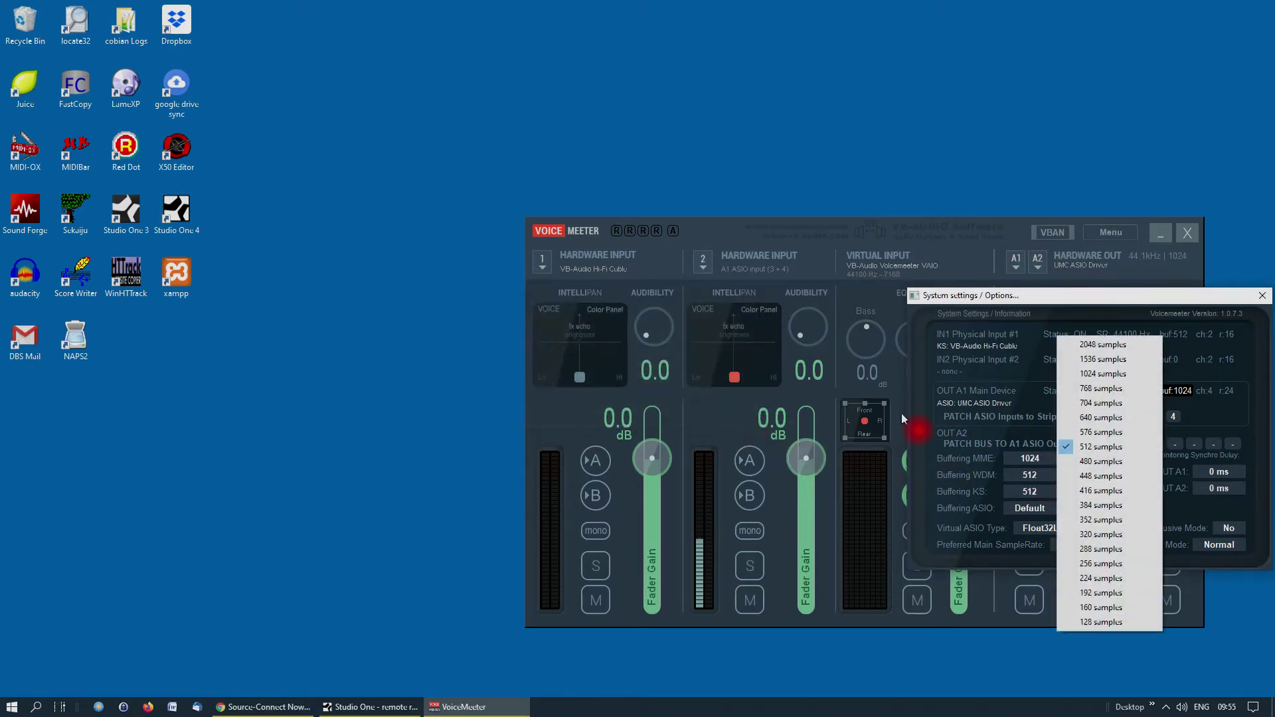
{"action": "left_click", "coordinate": [1076, 346]}
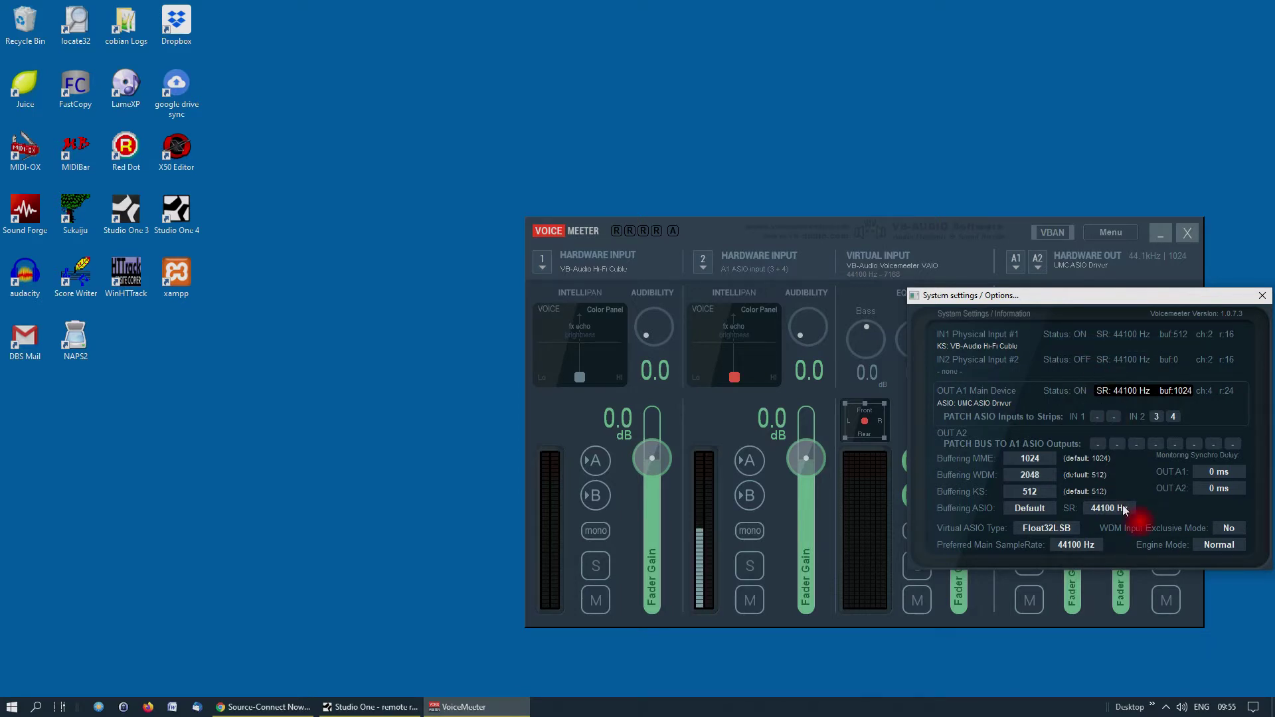
{"action": "left_click", "coordinate": [1263, 300]}
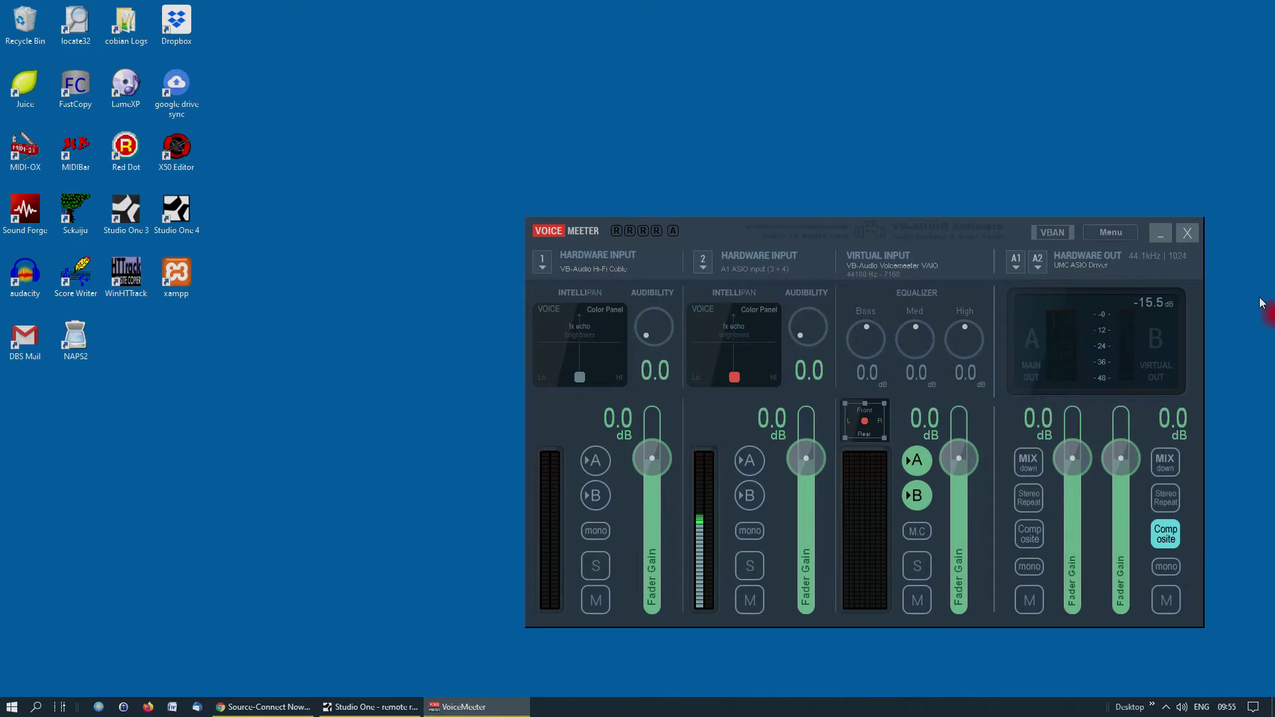
Step: Send A1 output to Behringer Line Out 1-2 and take hardware input 2 from Line In 3-4
{"action": "left_click", "coordinate": [1085, 258]}
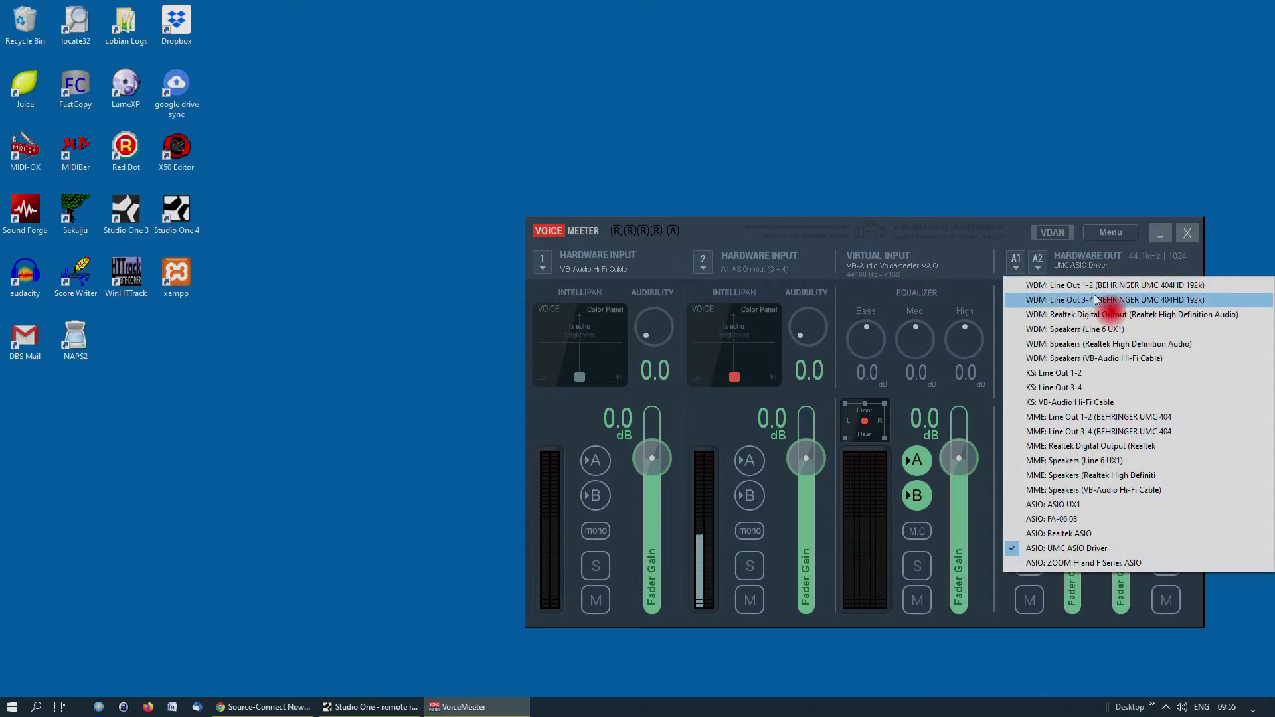
{"action": "left_click", "coordinate": [1087, 285]}
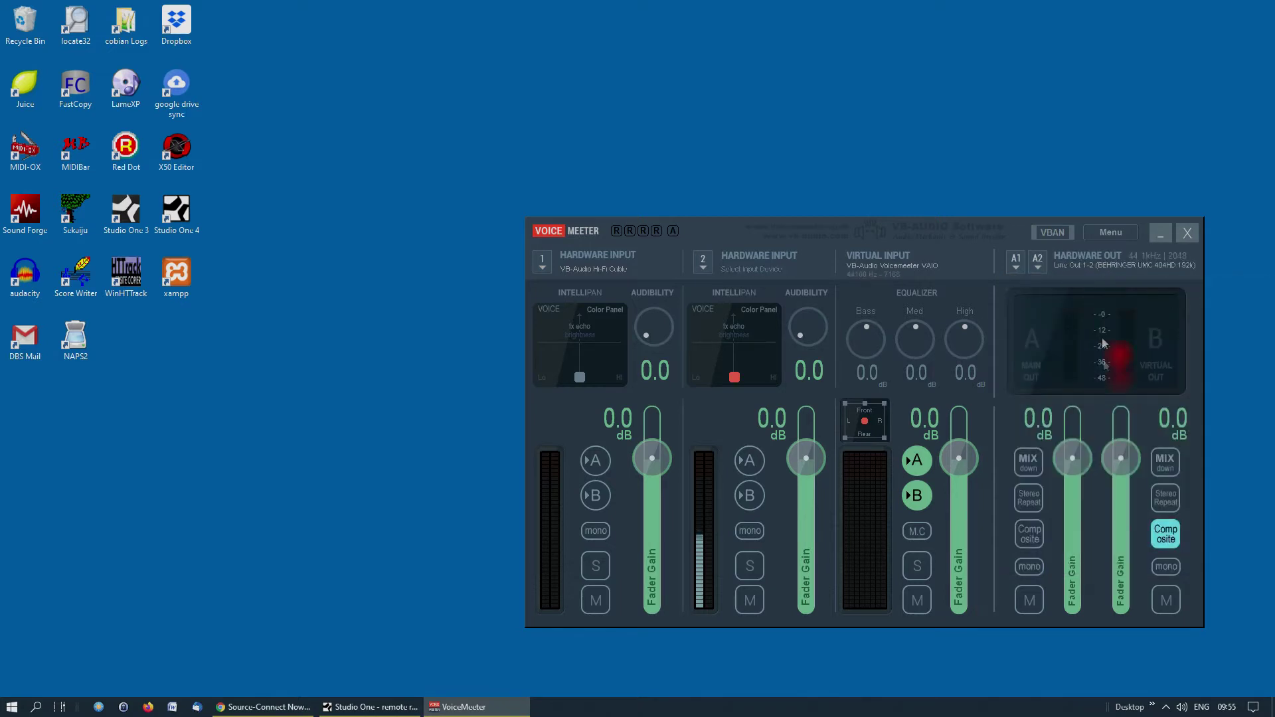
{"action": "left_click", "coordinate": [759, 275]}
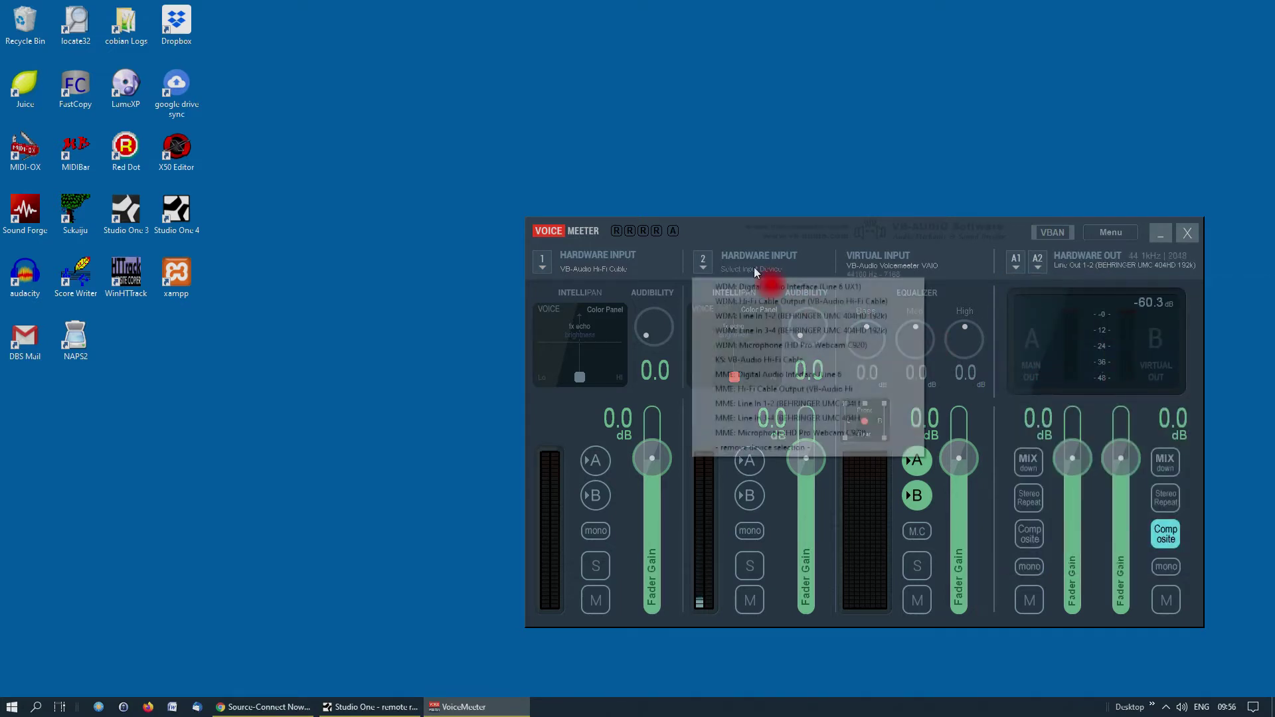
{"action": "left_click", "coordinate": [774, 330]}
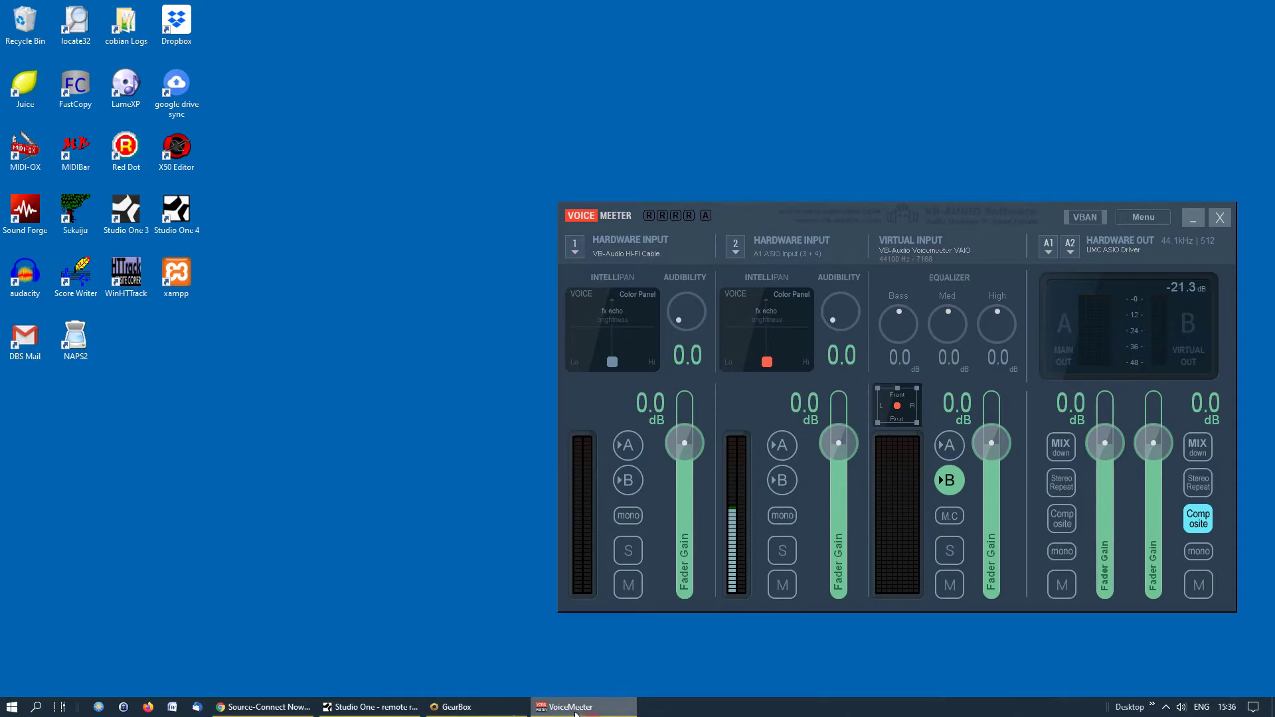
Step: Maximize the 'remote recording demo' song in Studio One and scroll to BV2 and LdVocJ
{"action": "left_click", "coordinate": [372, 708]}
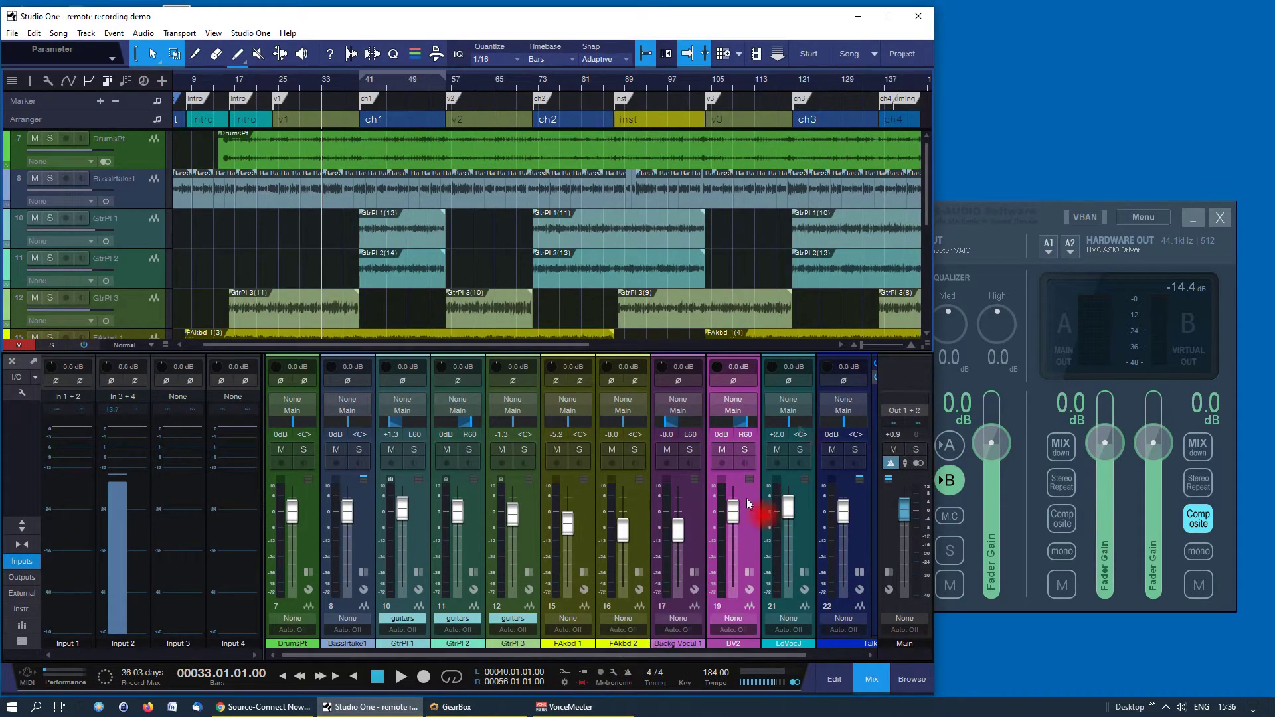
{"action": "left_click", "coordinate": [889, 16]}
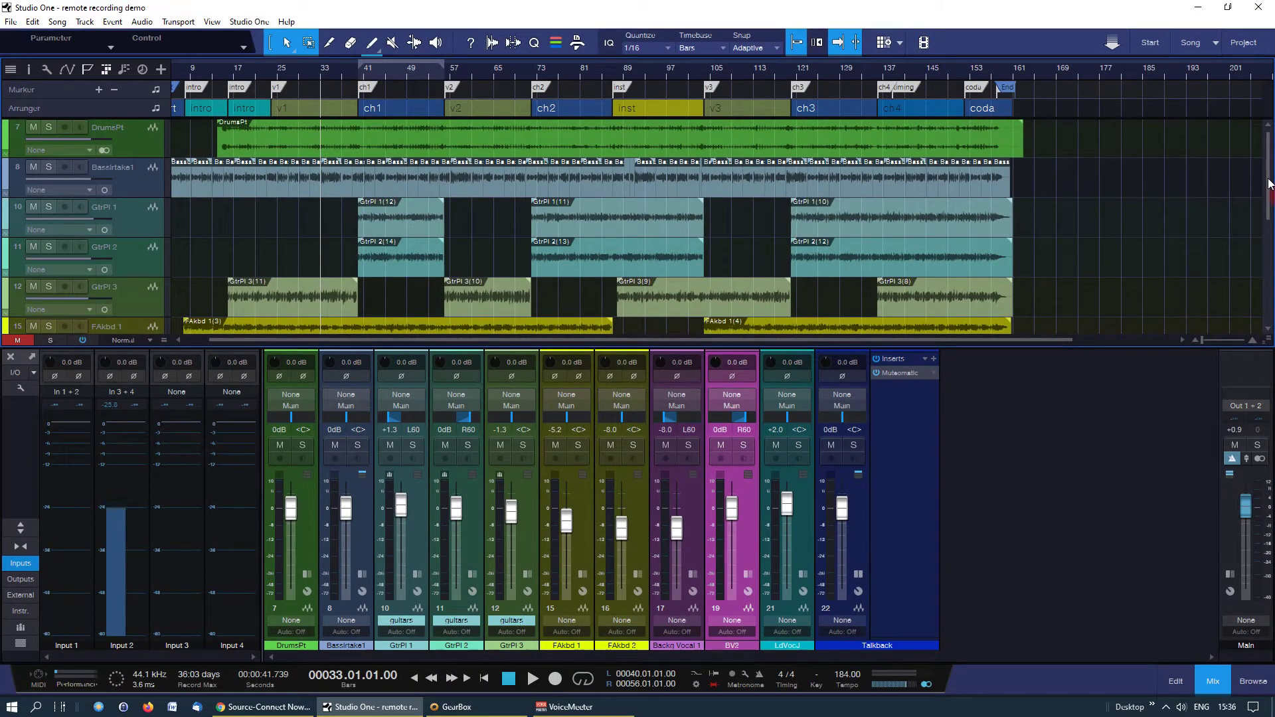
{"action": "scroll", "coordinate": [1270, 185], "scroll_direction": "down", "scroll_amount": 3}
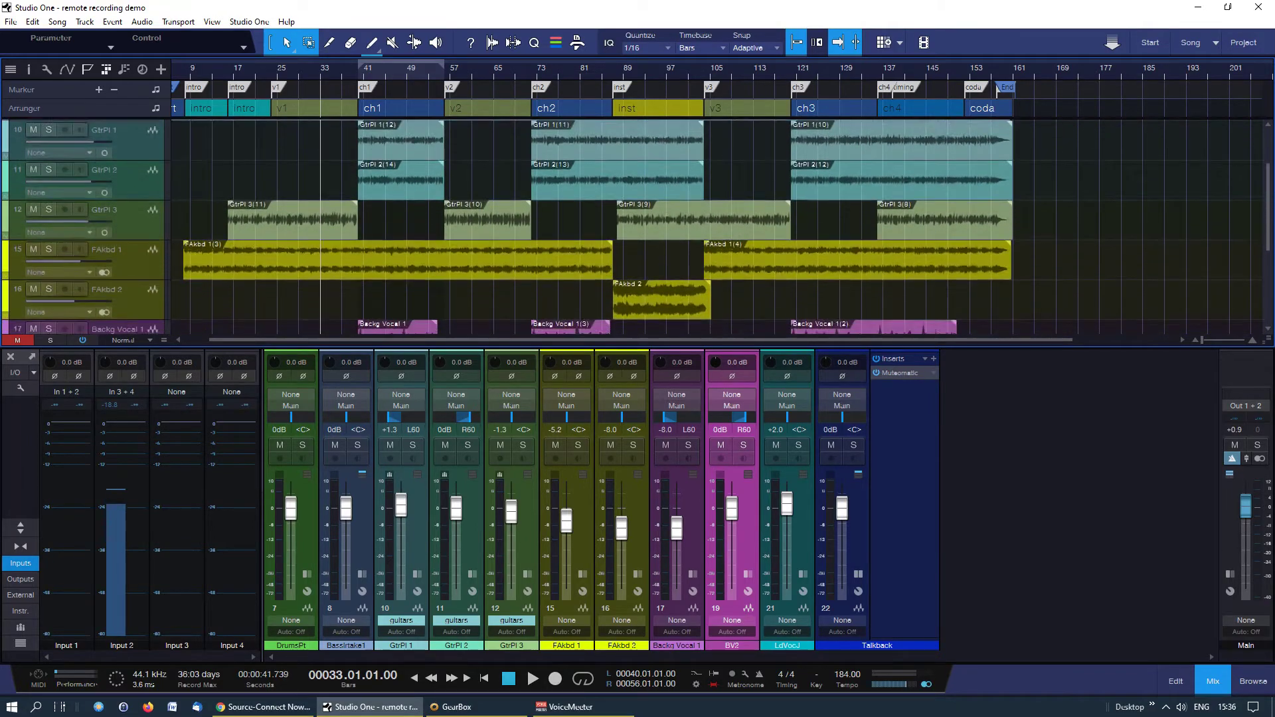
{"action": "scroll", "coordinate": [638, 226], "scroll_direction": "down", "scroll_amount": 3}
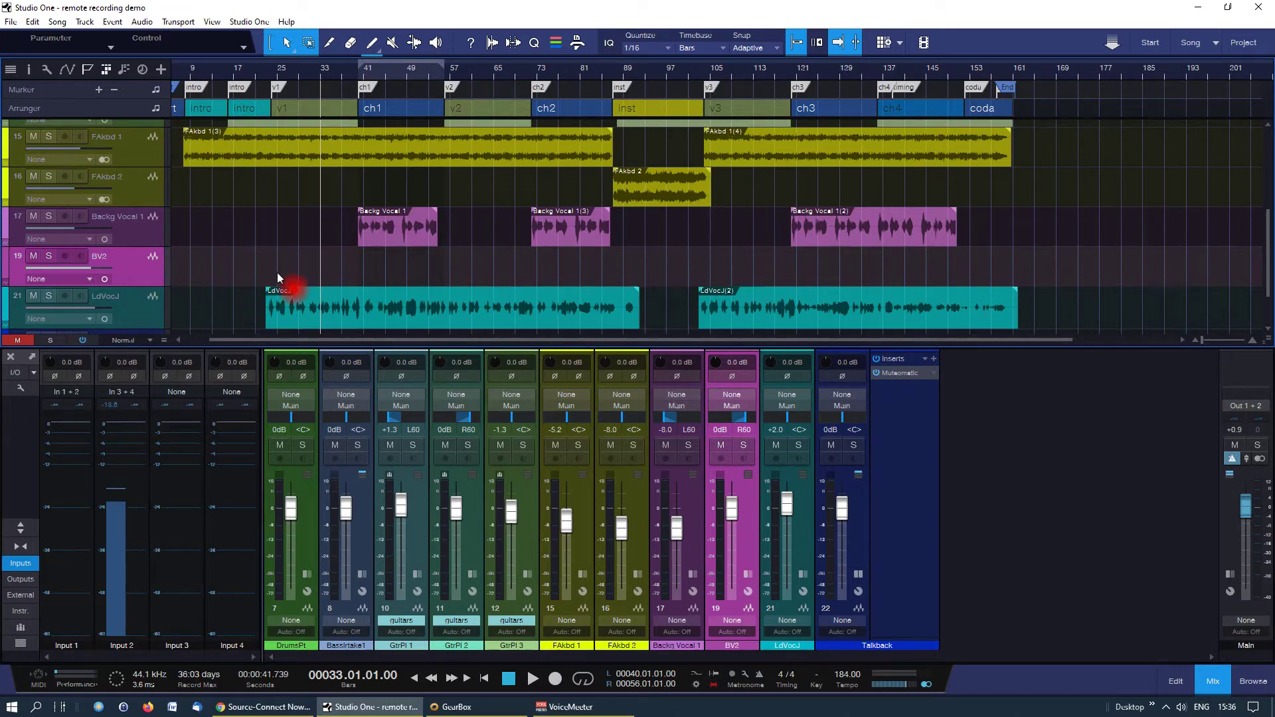
{"action": "left_click", "coordinate": [250, 22]}
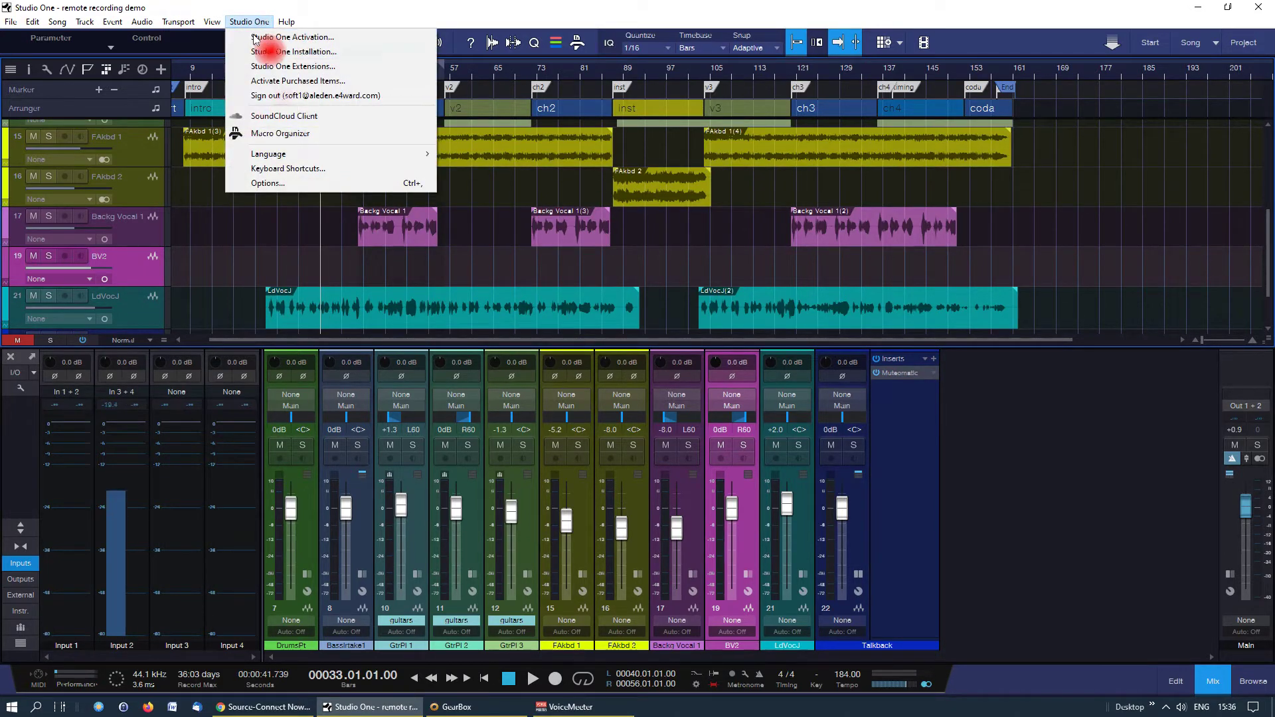
Step: Set Studio One's audio device to Voicemeeter Virtual in Audio Setup and confirm
{"action": "left_click", "coordinate": [275, 182]}
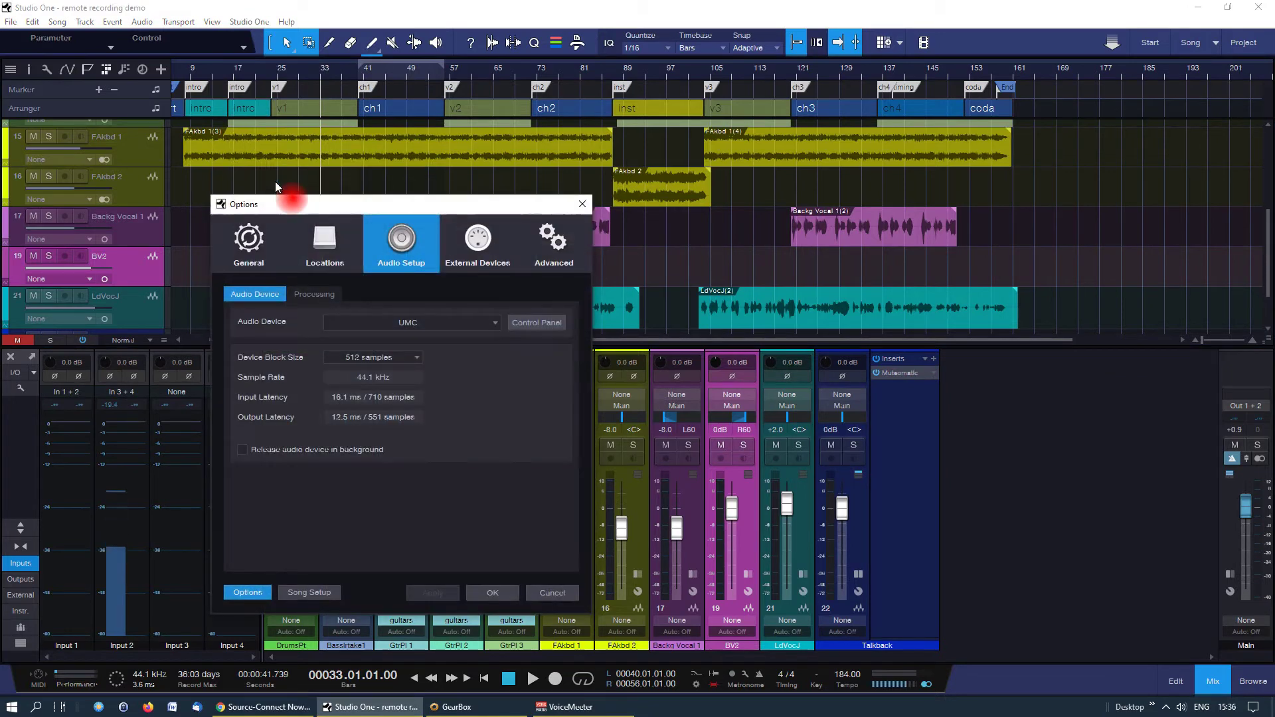
{"action": "left_click", "coordinate": [423, 323]}
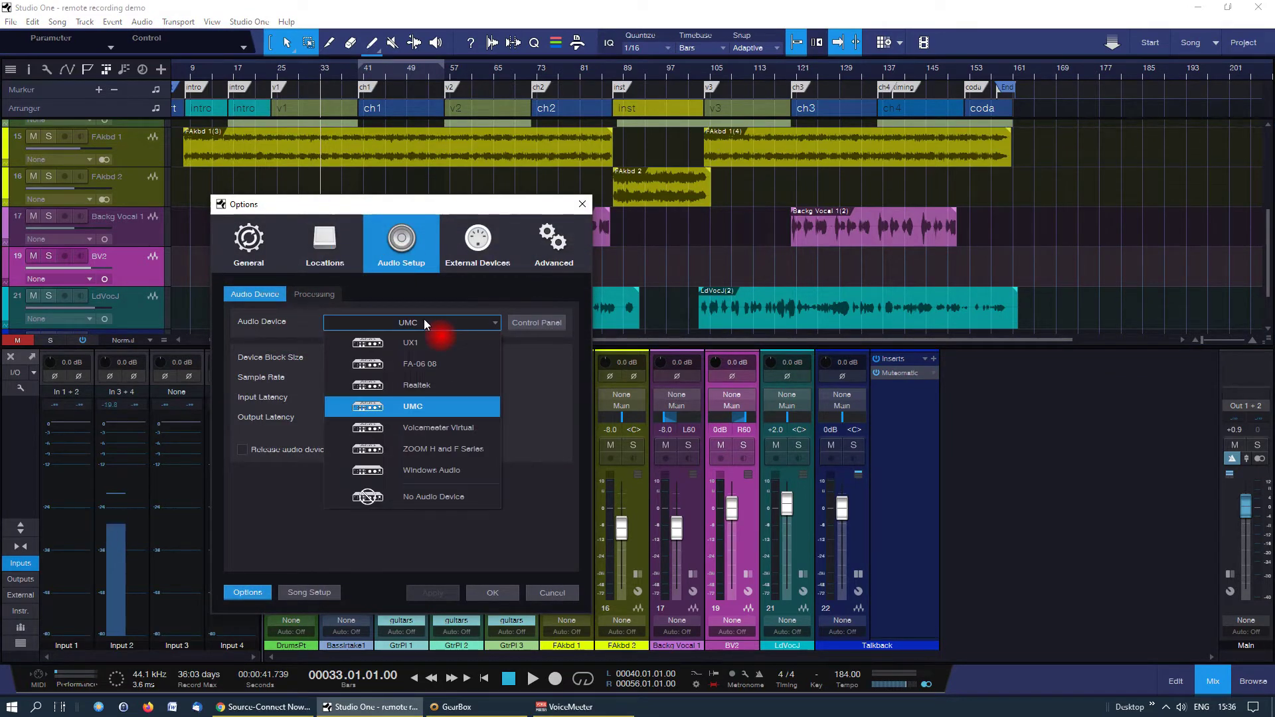
{"action": "left_click", "coordinate": [410, 430]}
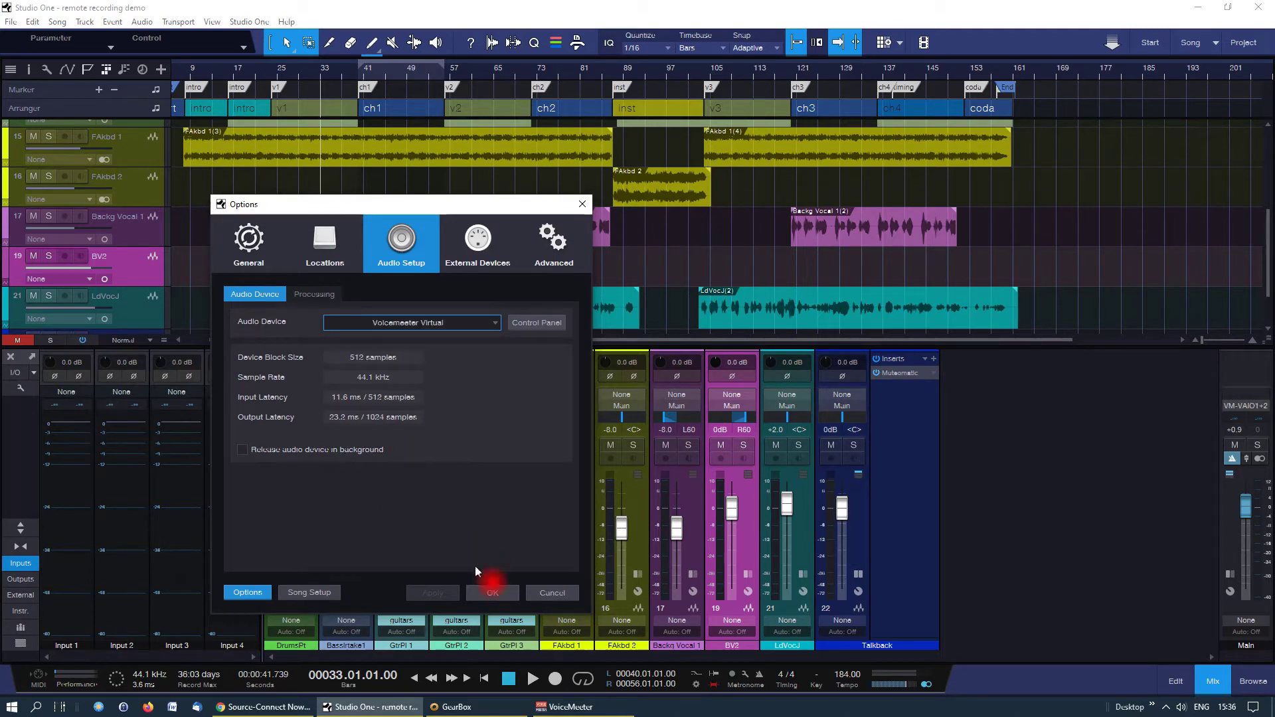
{"action": "left_click", "coordinate": [503, 593]}
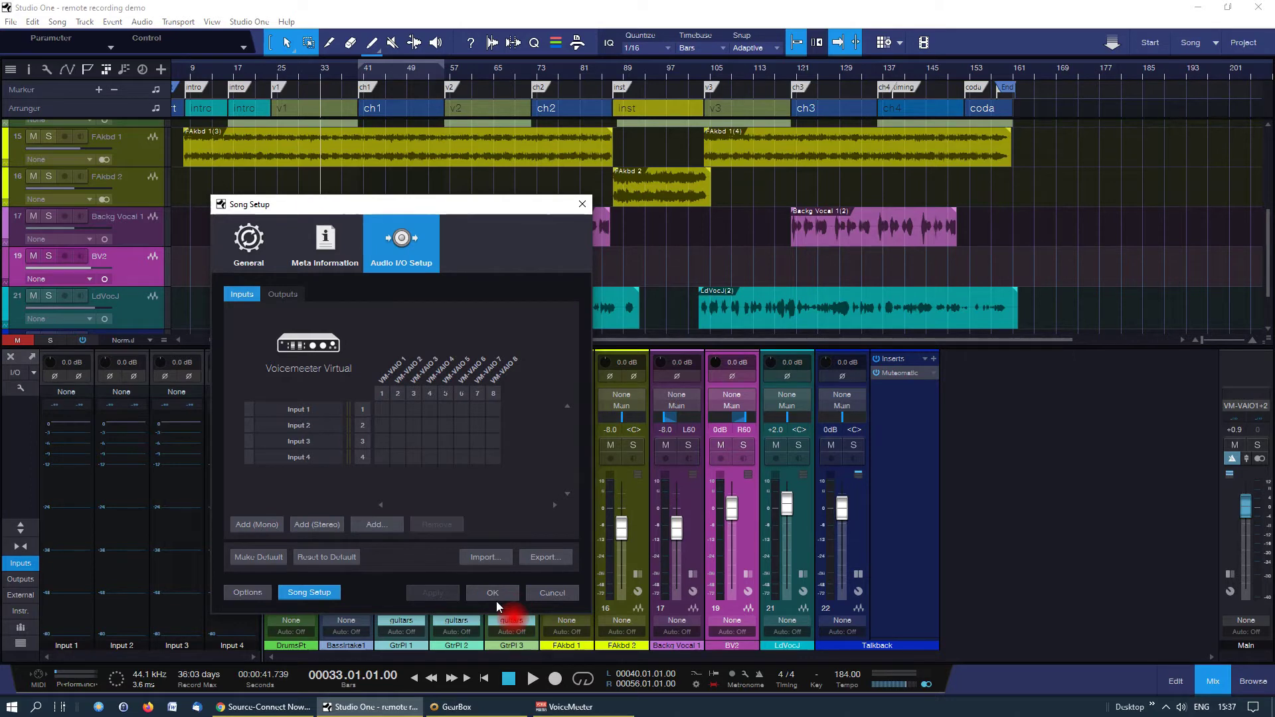
Step: Import 'Voicemeeter remote mono' I/O configuration, assign the first input to VM-VAIO 5, and apply
{"action": "left_click", "coordinate": [487, 558]}
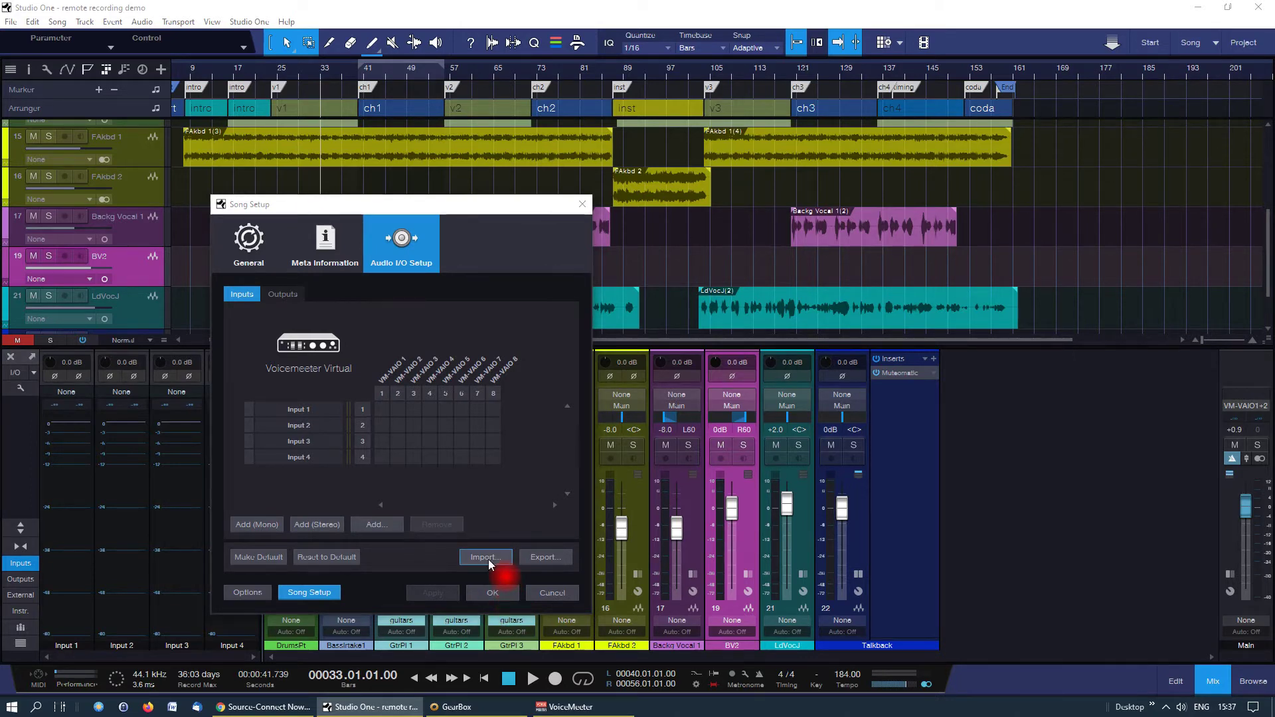
{"action": "left_click", "coordinate": [425, 378]}
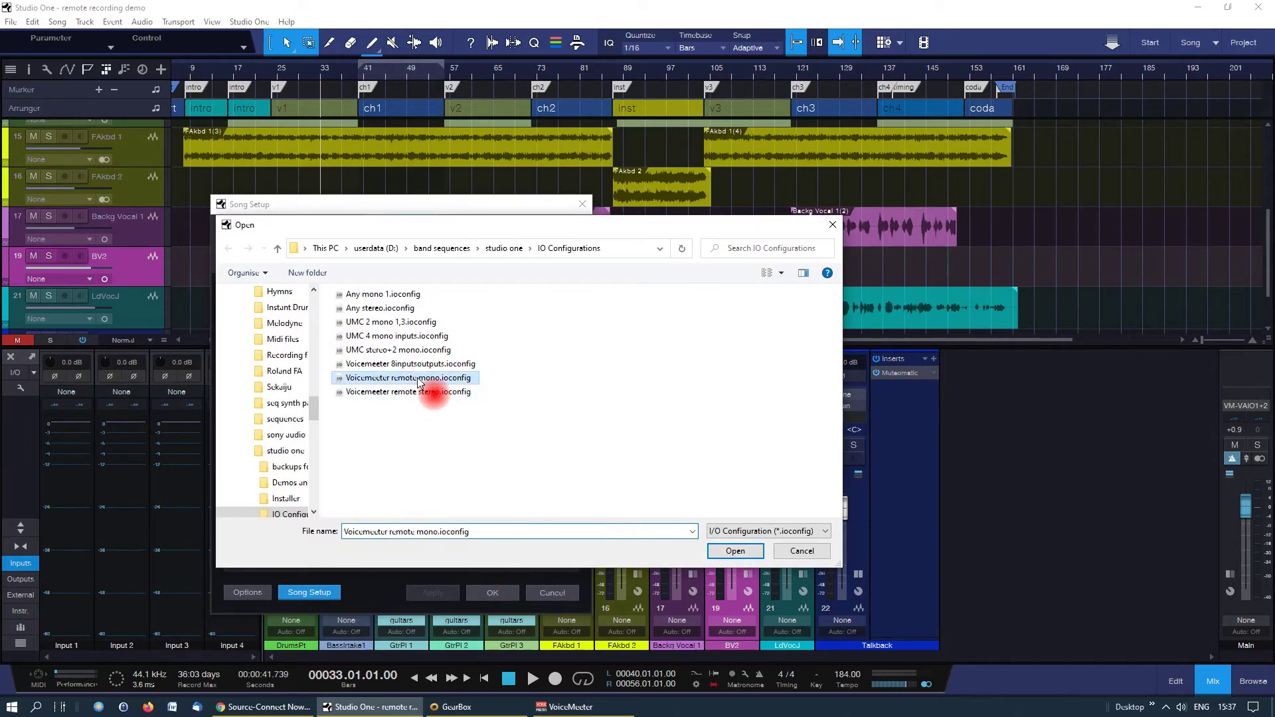
{"action": "left_click", "coordinate": [734, 550]}
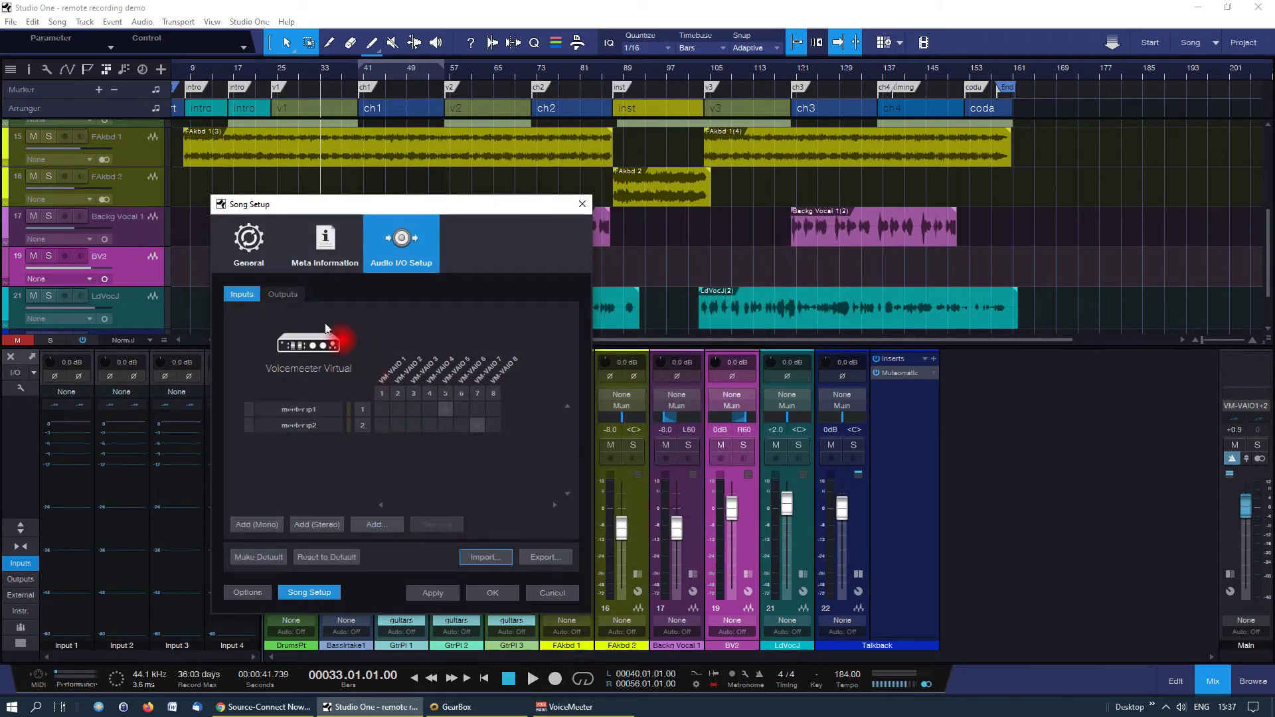
{"action": "left_click", "coordinate": [291, 294]}
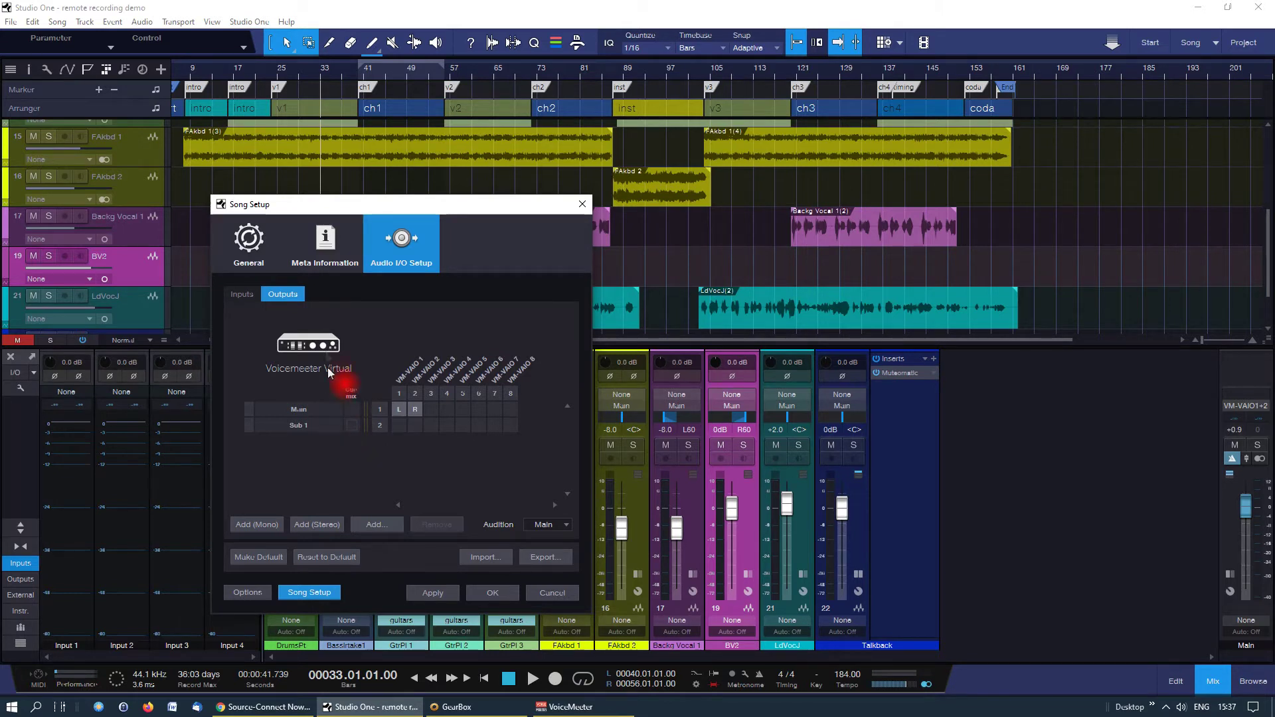
{"action": "left_click", "coordinate": [248, 295]}
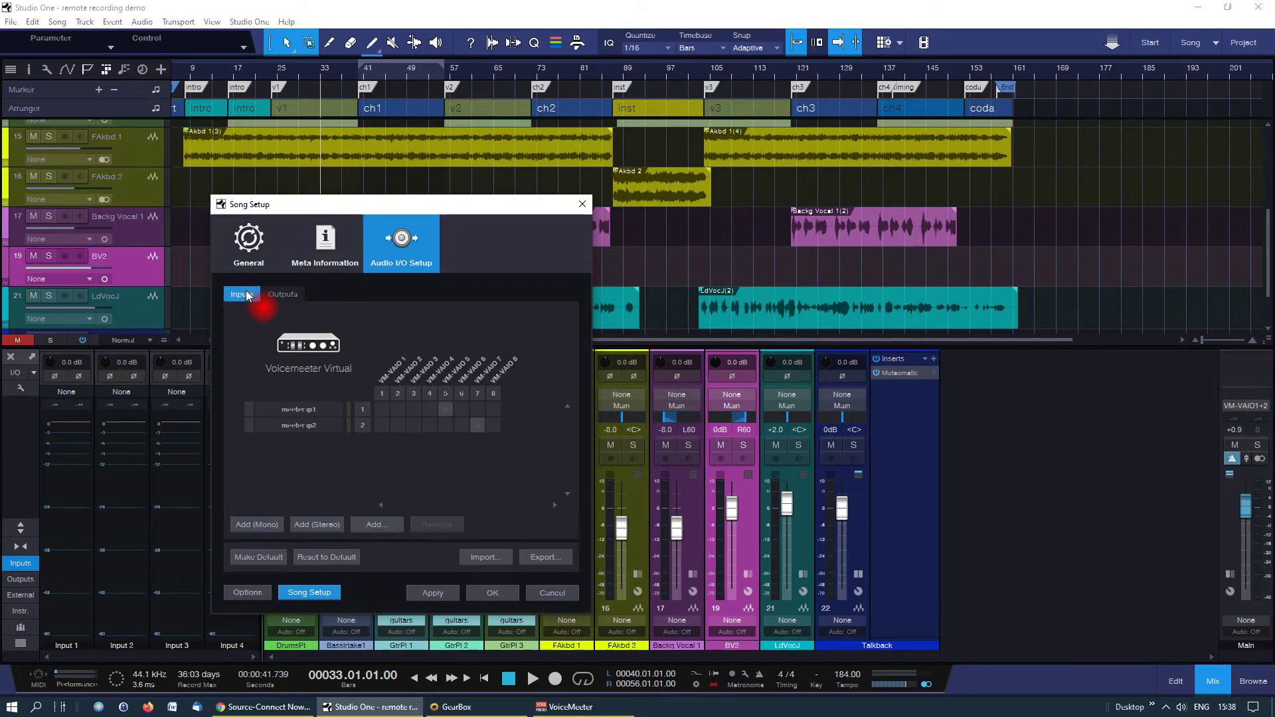
{"action": "left_click", "coordinate": [444, 408]}
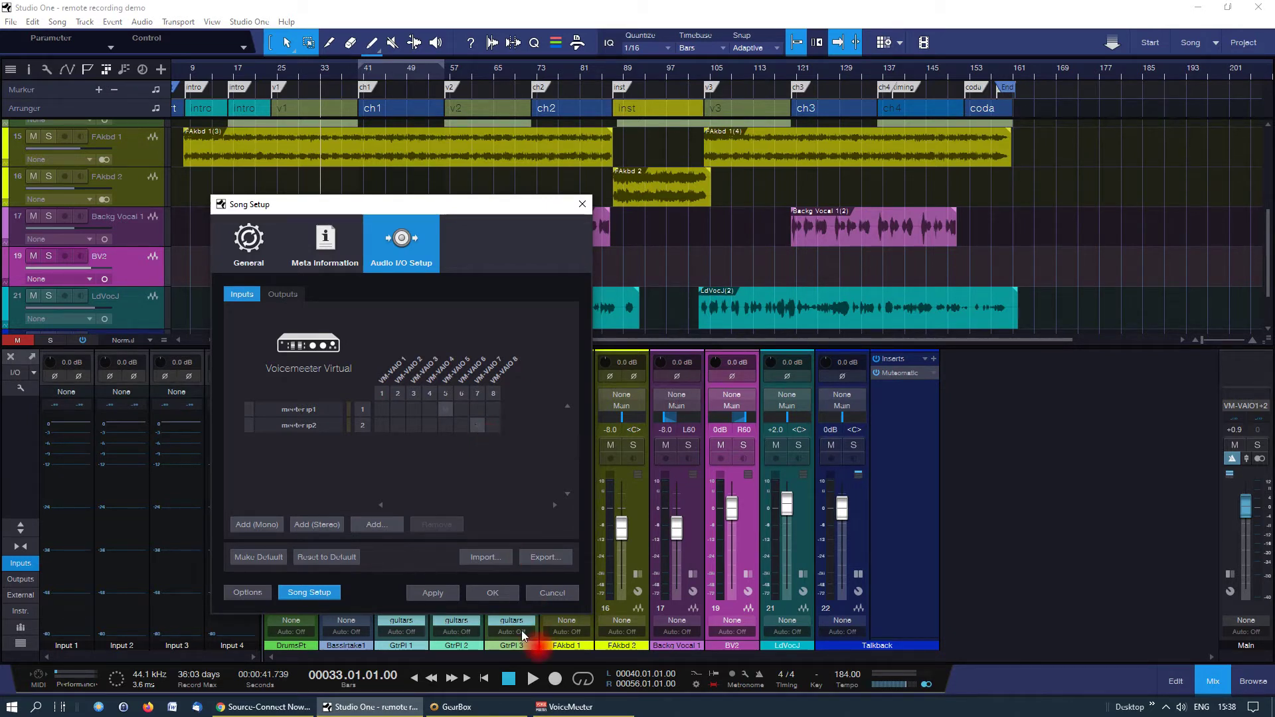
{"action": "left_click", "coordinate": [493, 593]}
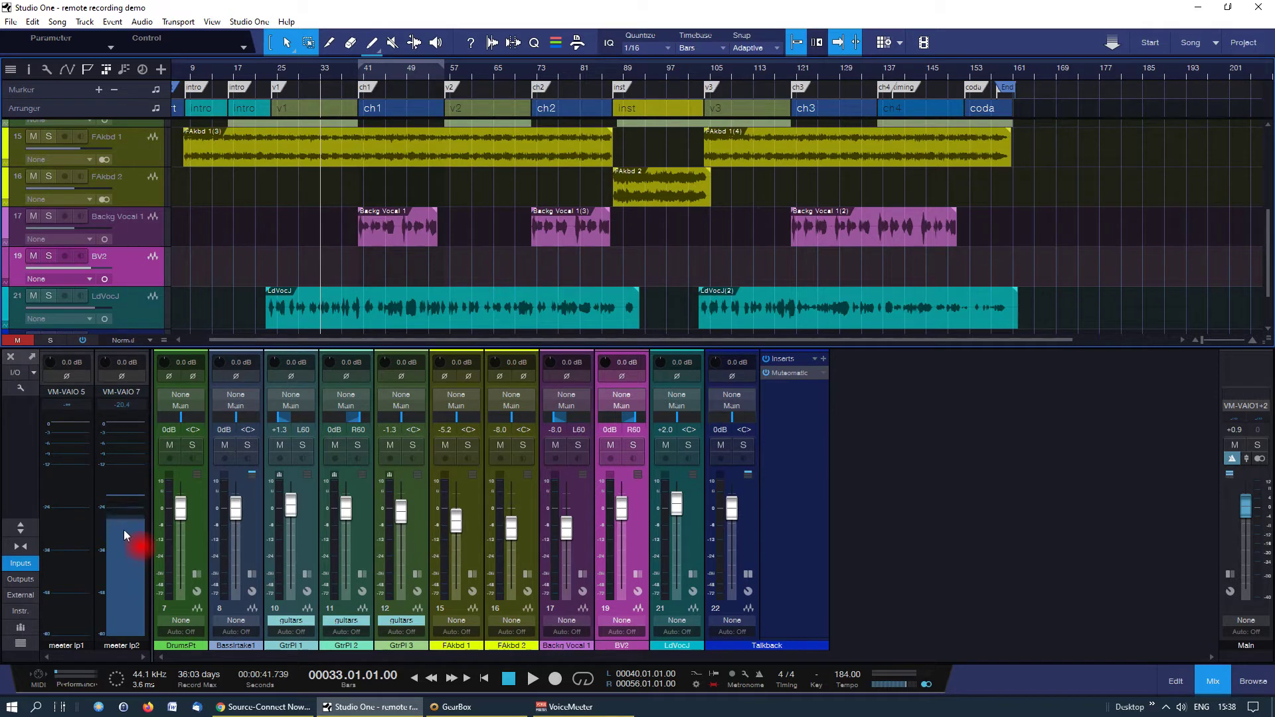
{"action": "mouse_move", "coordinate": [123, 528]}
Step: Set BV2's input to meeter ip1 and arm it for recording
{"action": "mouse_move", "coordinate": [77, 571]}
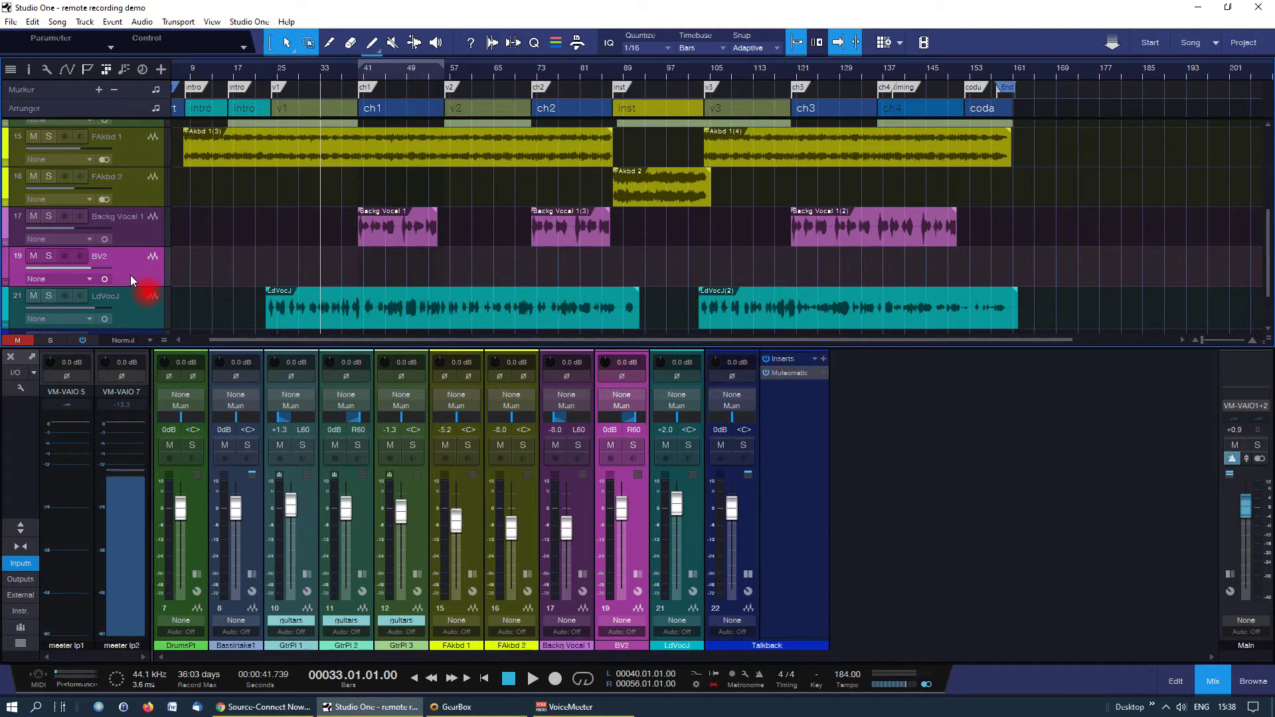
{"action": "left_click", "coordinate": [89, 278]}
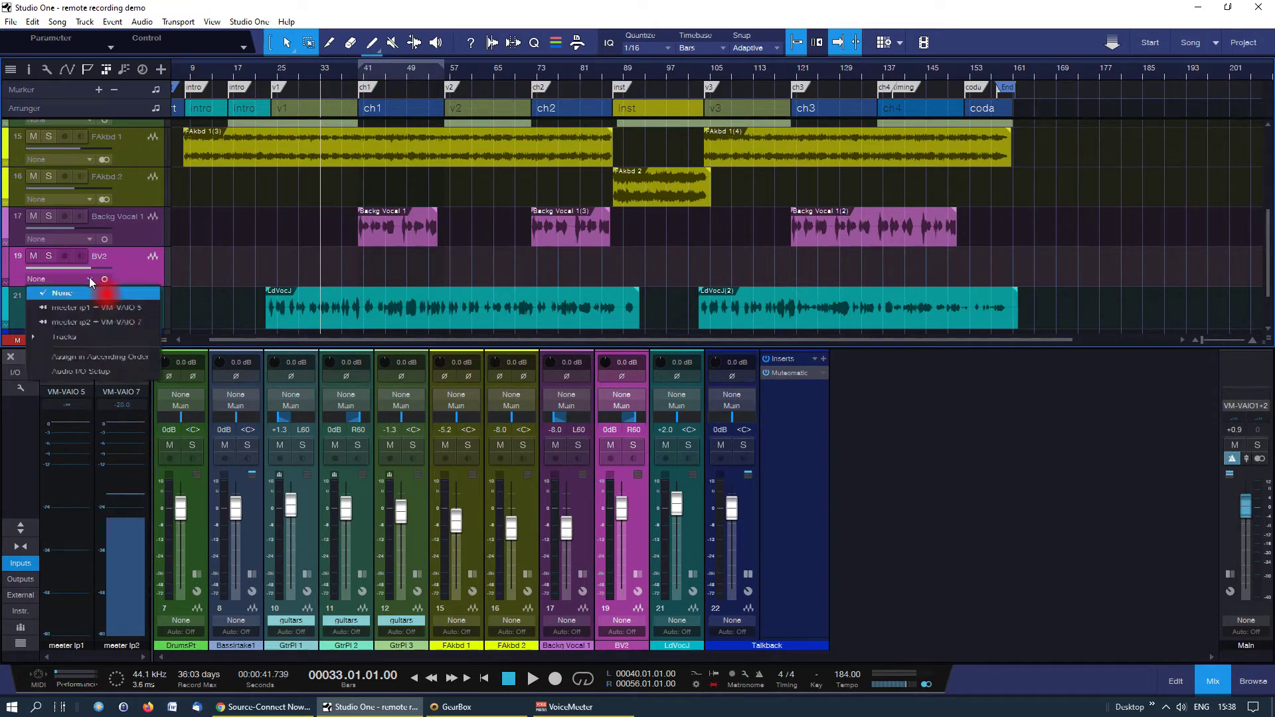
{"action": "left_click", "coordinate": [79, 310]}
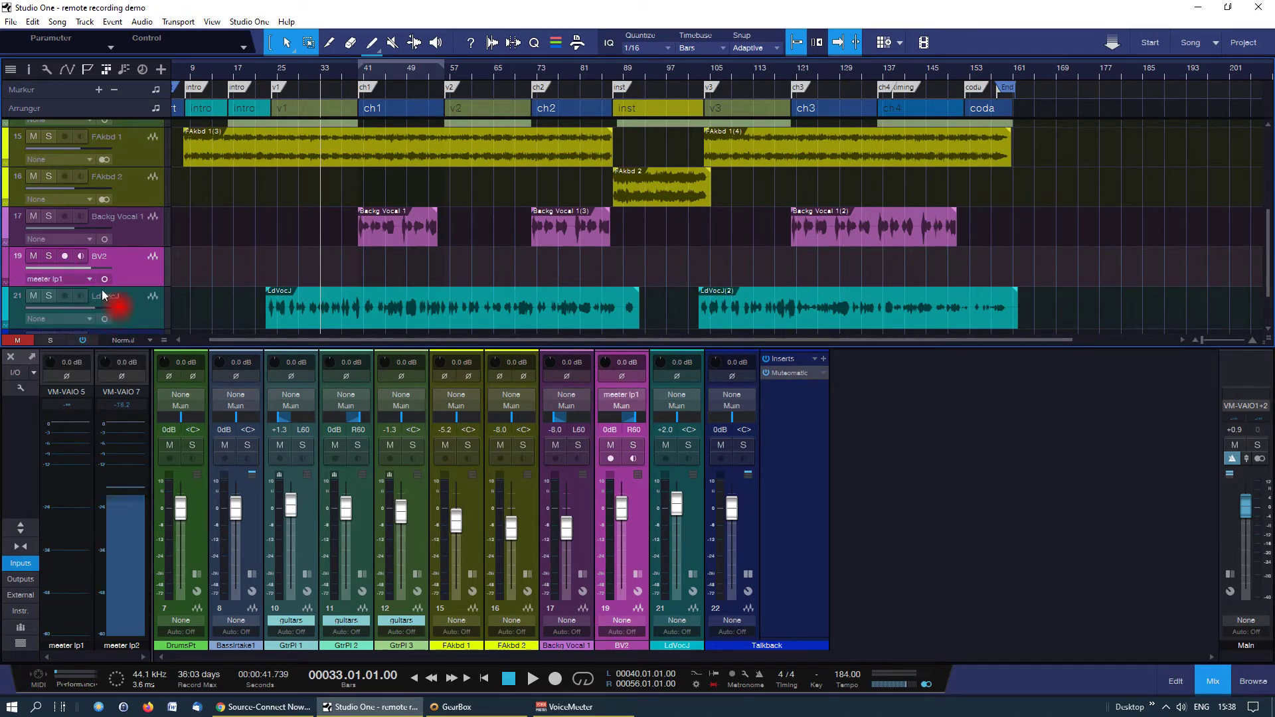
{"action": "left_click", "coordinate": [65, 256]}
Step: Feed Talkback from meeter ip2 with monitoring on, and open its Mutomatic plug-in
{"action": "scroll", "coordinate": [225, 267], "scroll_direction": "down", "scroll_amount": 2}
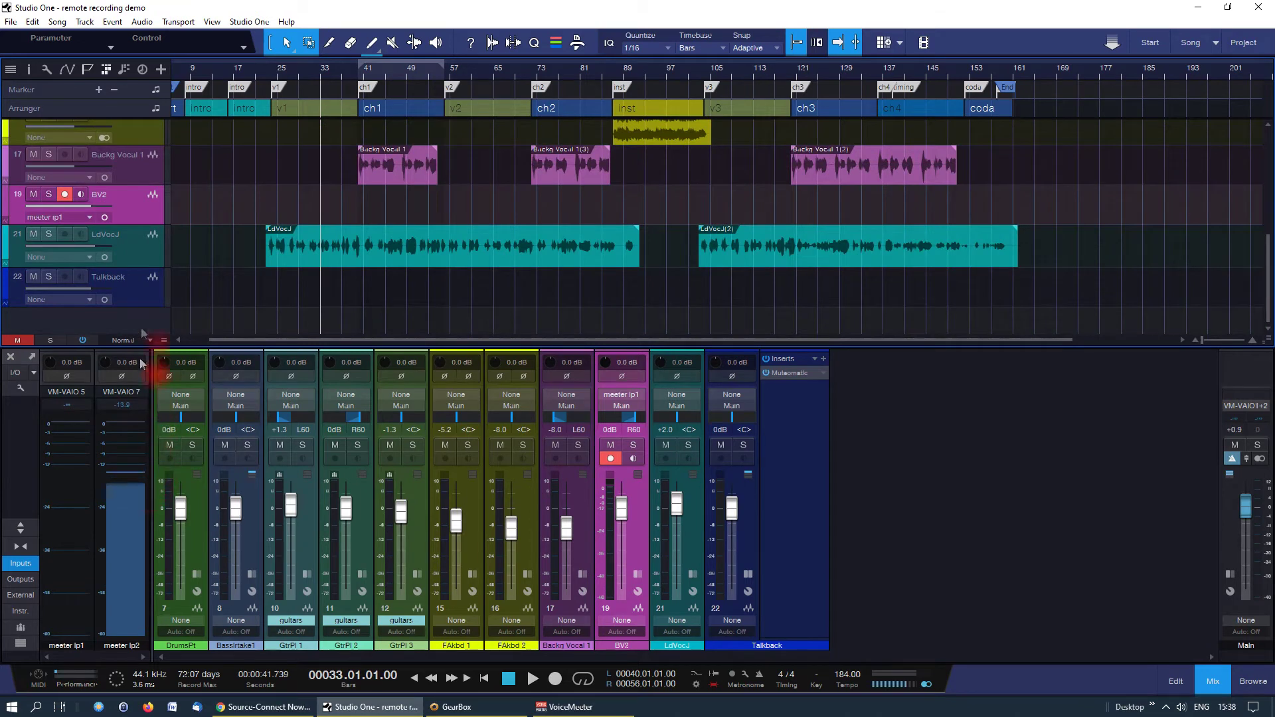
{"action": "left_click", "coordinate": [130, 296]}
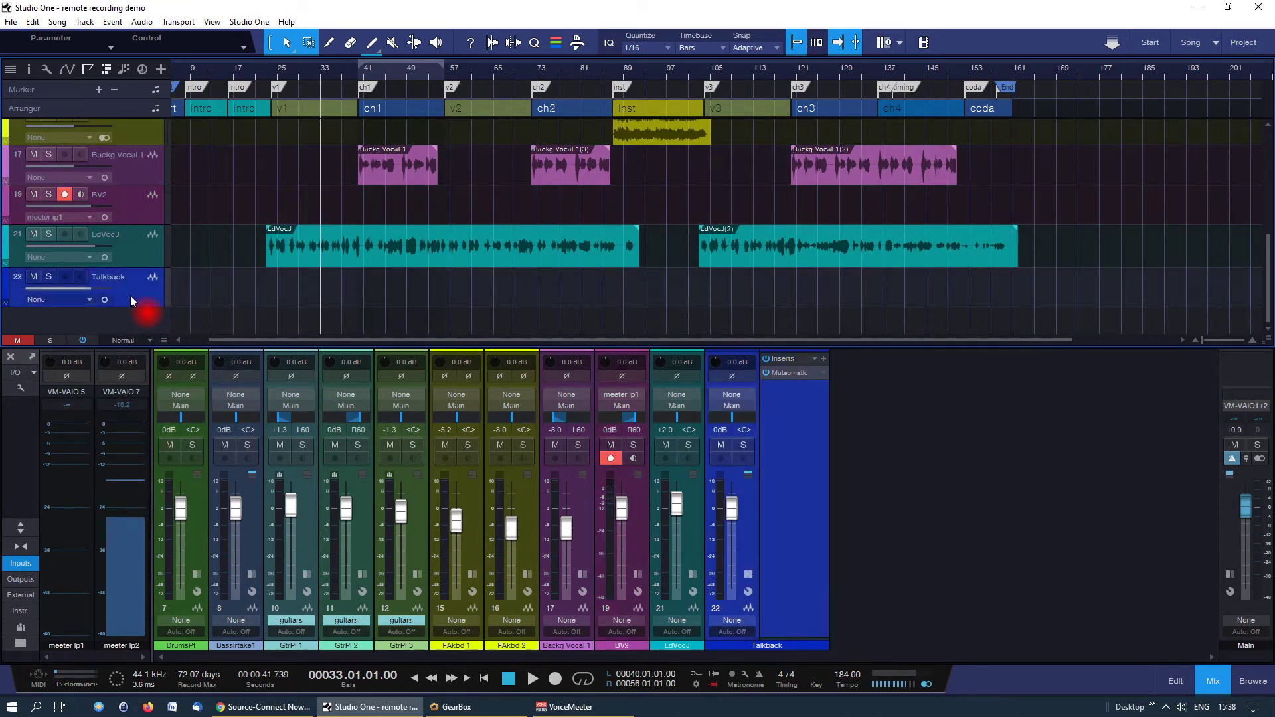
{"action": "left_click", "coordinate": [90, 300]}
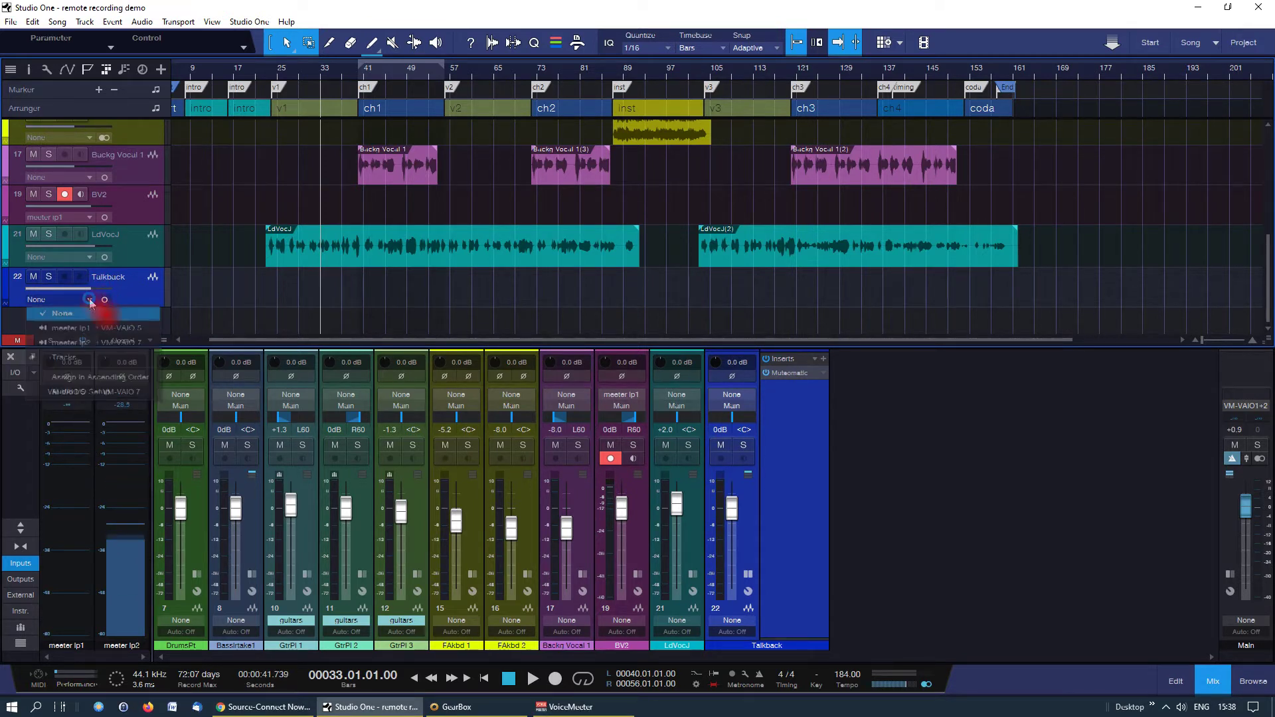
{"action": "left_click", "coordinate": [93, 342]}
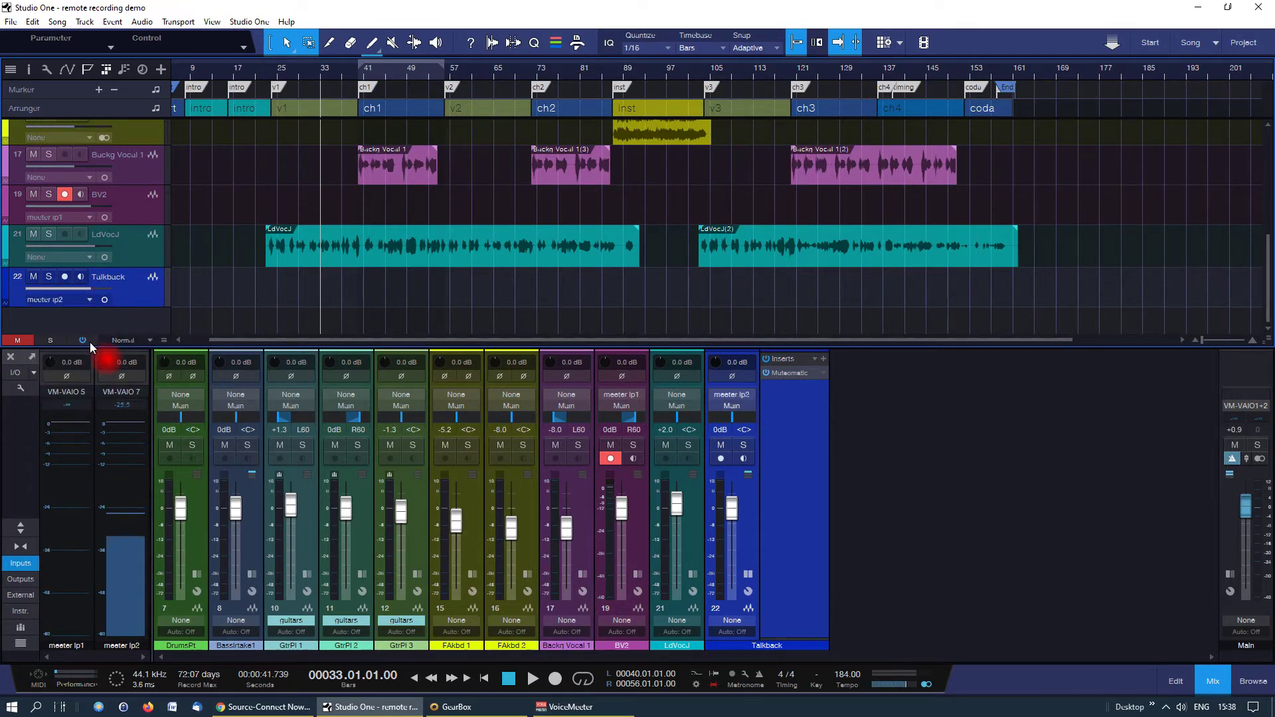
{"action": "left_click", "coordinate": [81, 276]}
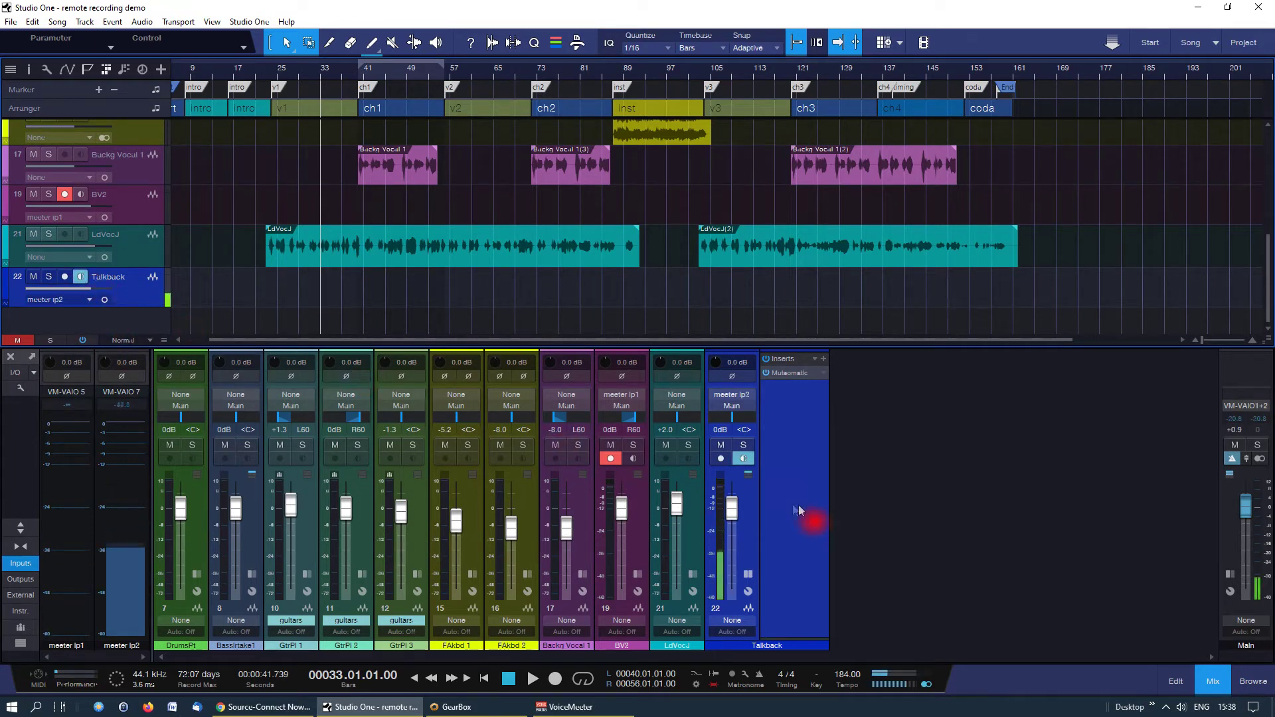
{"action": "left_click", "coordinate": [809, 371]}
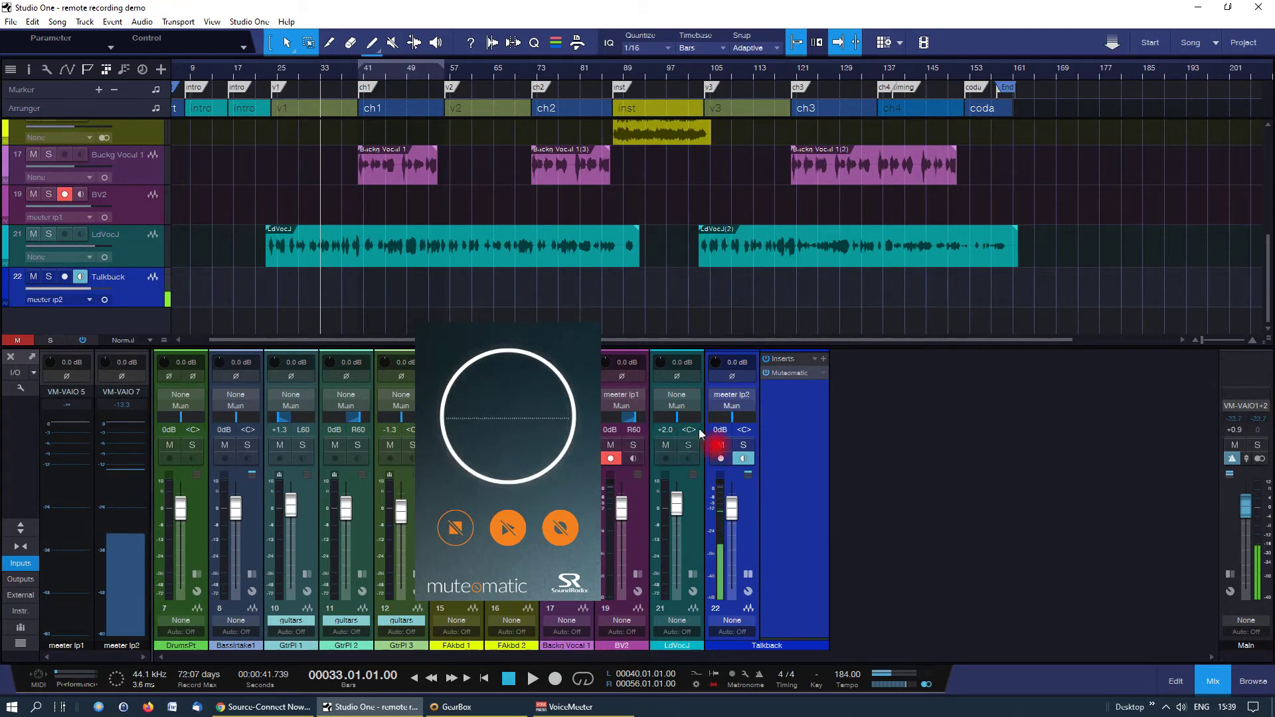
Step: Audition playback from bar 175, return the song position to bar 33, and close the Talkback's Mutomatic window
{"action": "left_click", "coordinate": [1090, 71]}
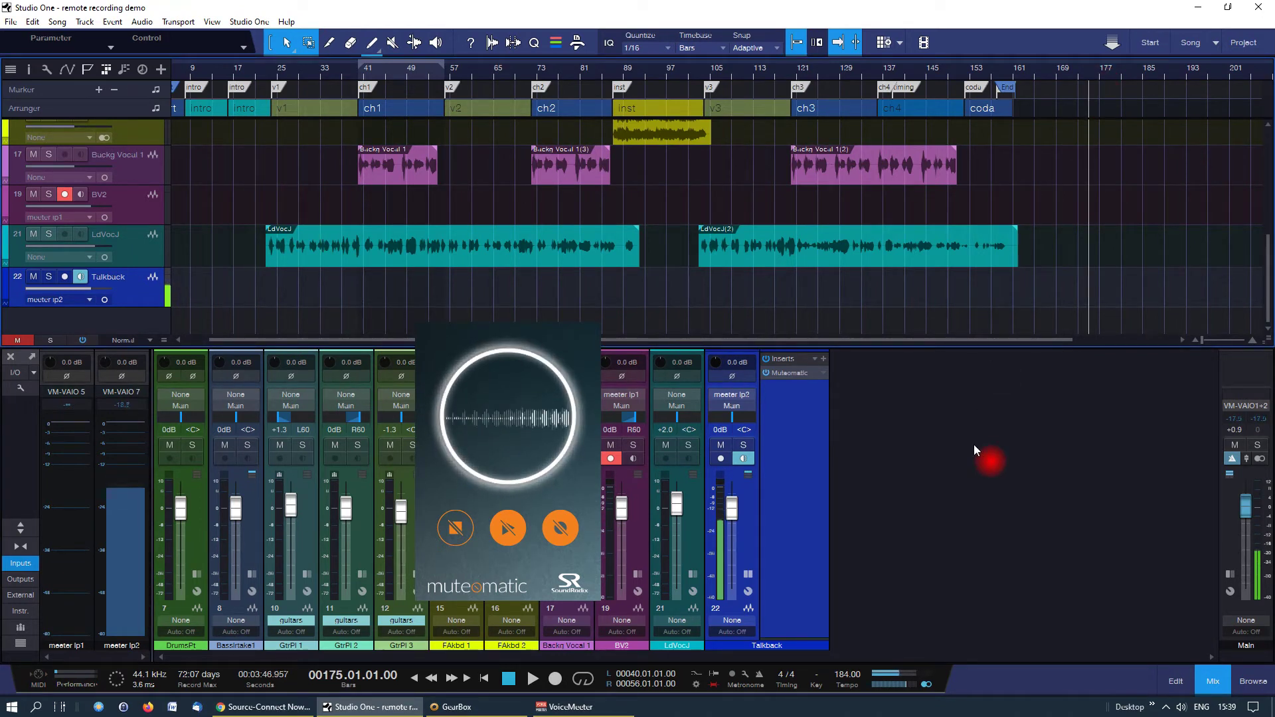
{"action": "key", "text": "space"}
{"action": "key", "text": "space"}
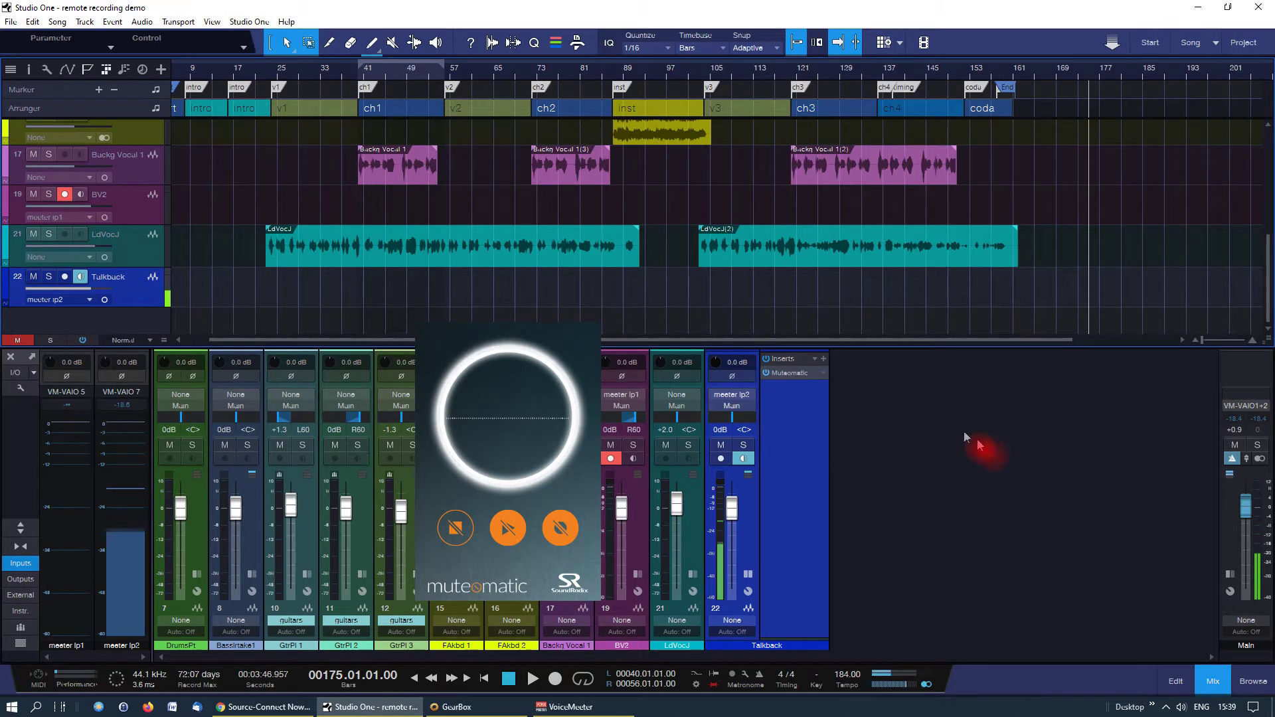
{"action": "left_click", "coordinate": [320, 72]}
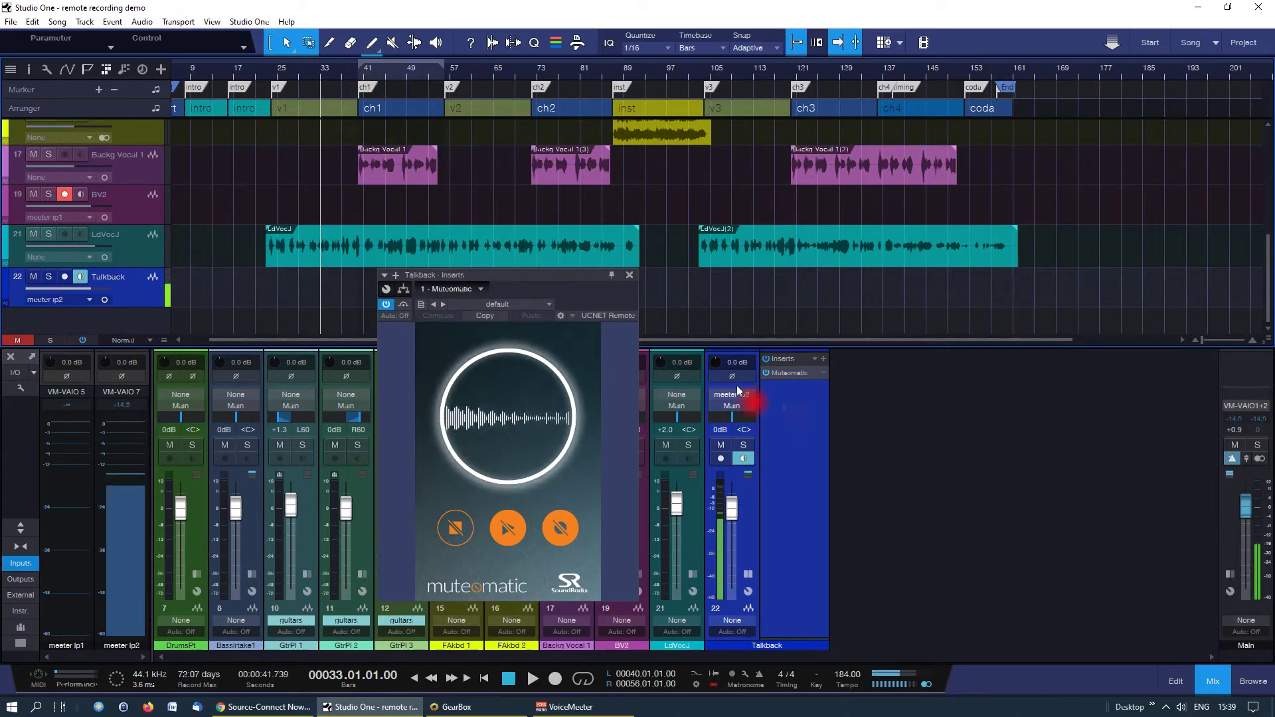
{"action": "left_click", "coordinate": [629, 274]}
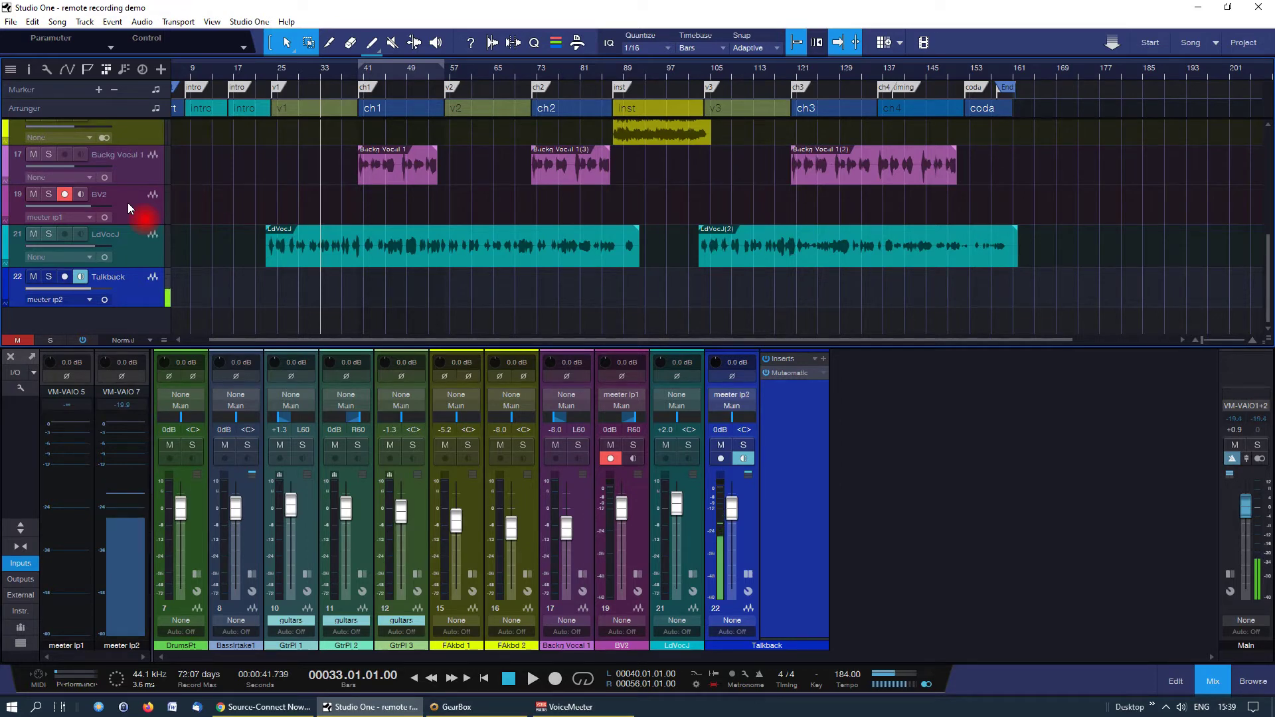
Step: Turn on Takes to Layers in the record options so each new take stacks as a layer
{"action": "key", "text": "shift+alt+r"}
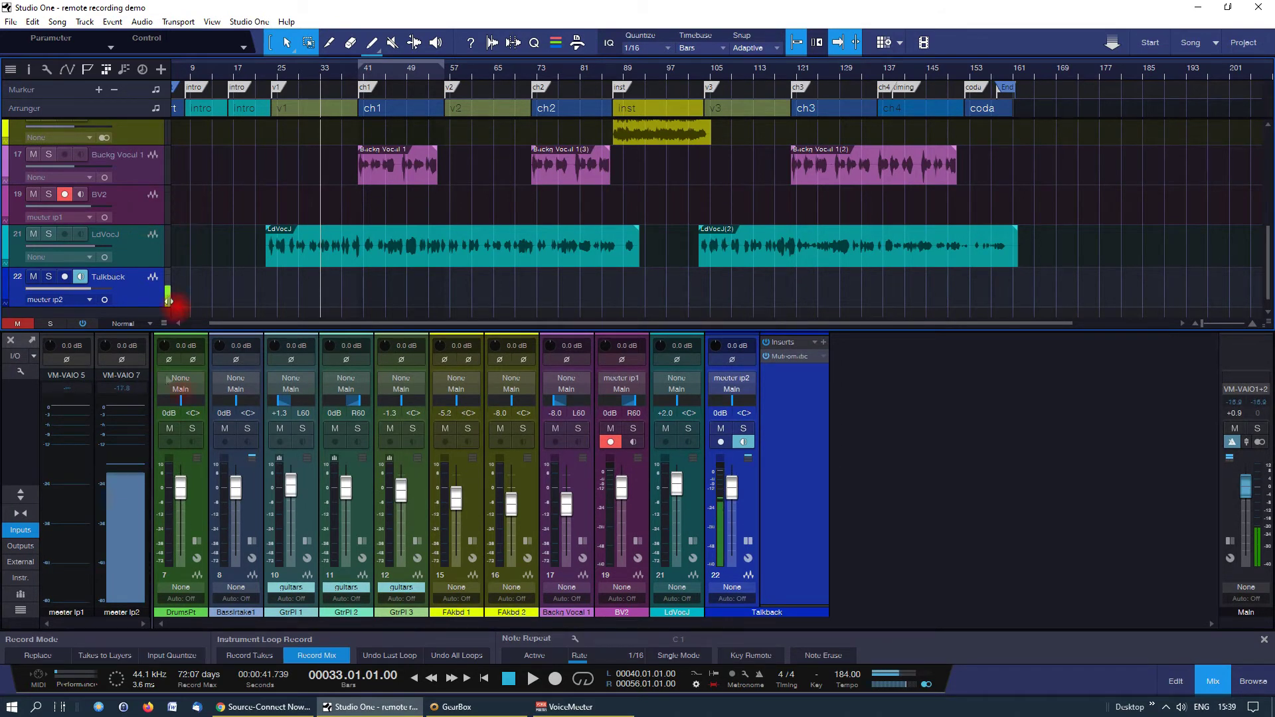
{"action": "left_click", "coordinate": [96, 655]}
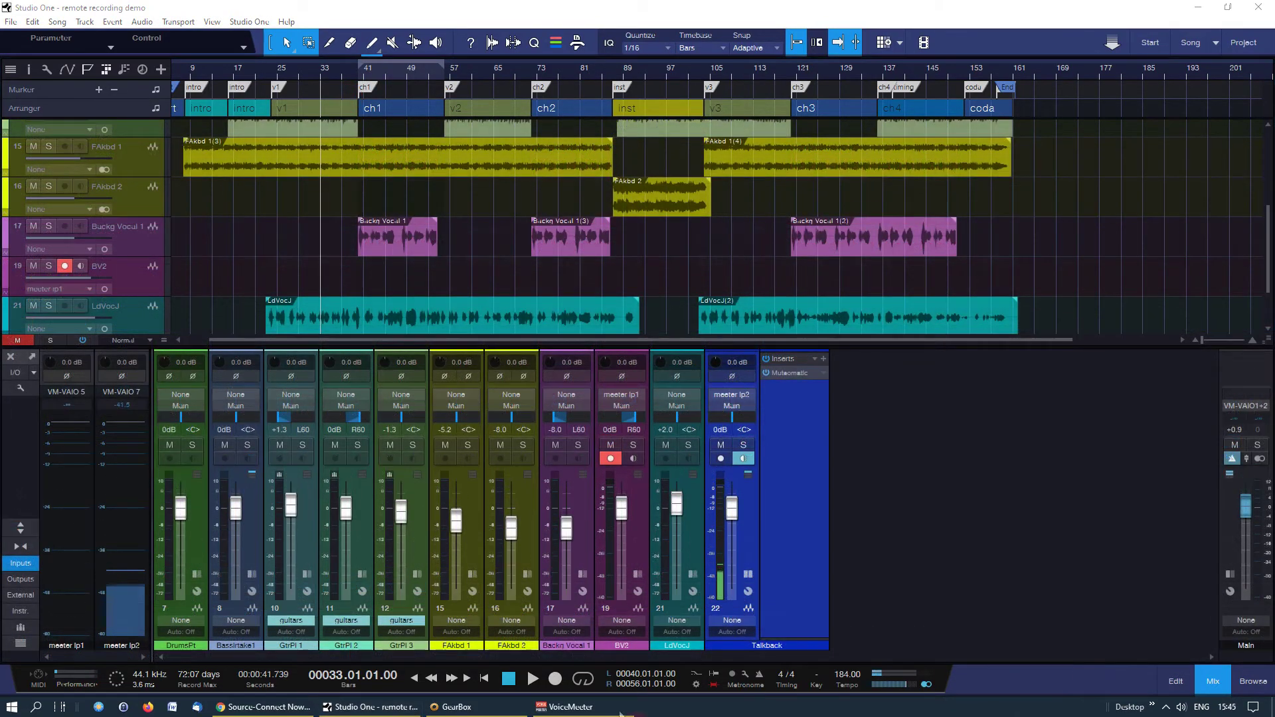
{"action": "mouse_move", "coordinate": [292, 713]}
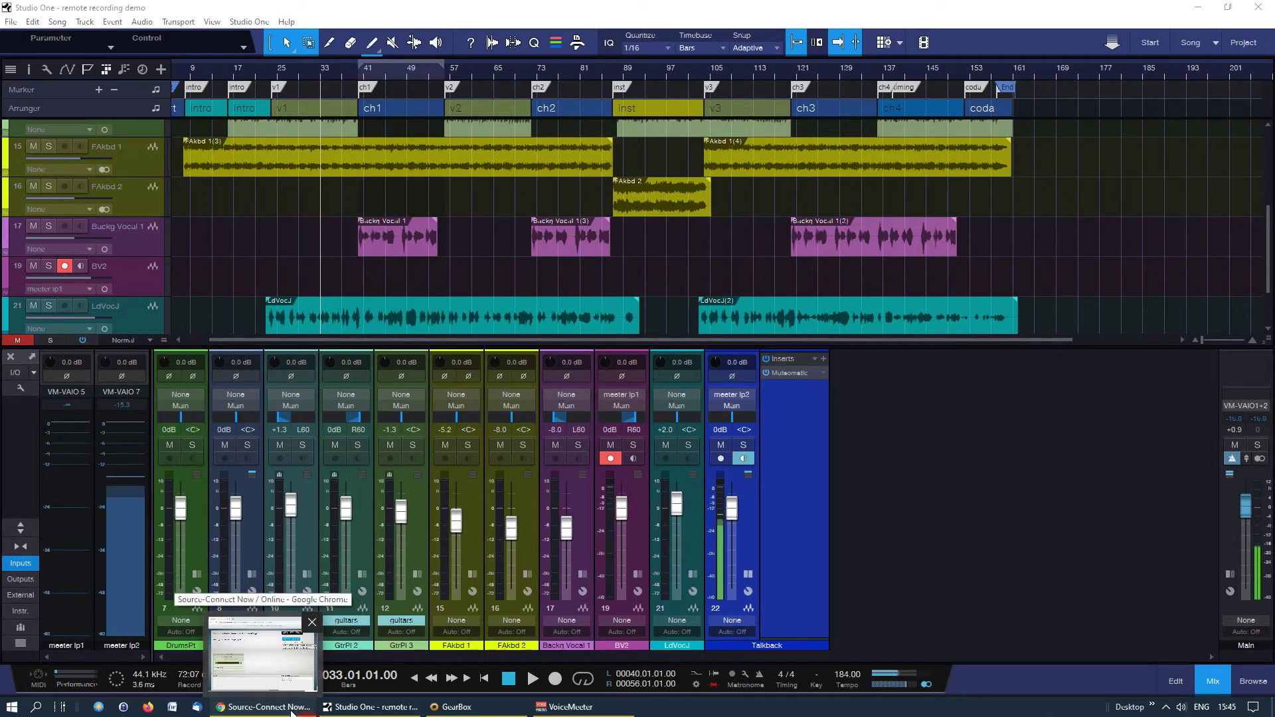
Step: Bring the Source-Connect Now session forward and leave streaming quality at Great / 128kbps / Mono
{"action": "left_click", "coordinate": [291, 711]}
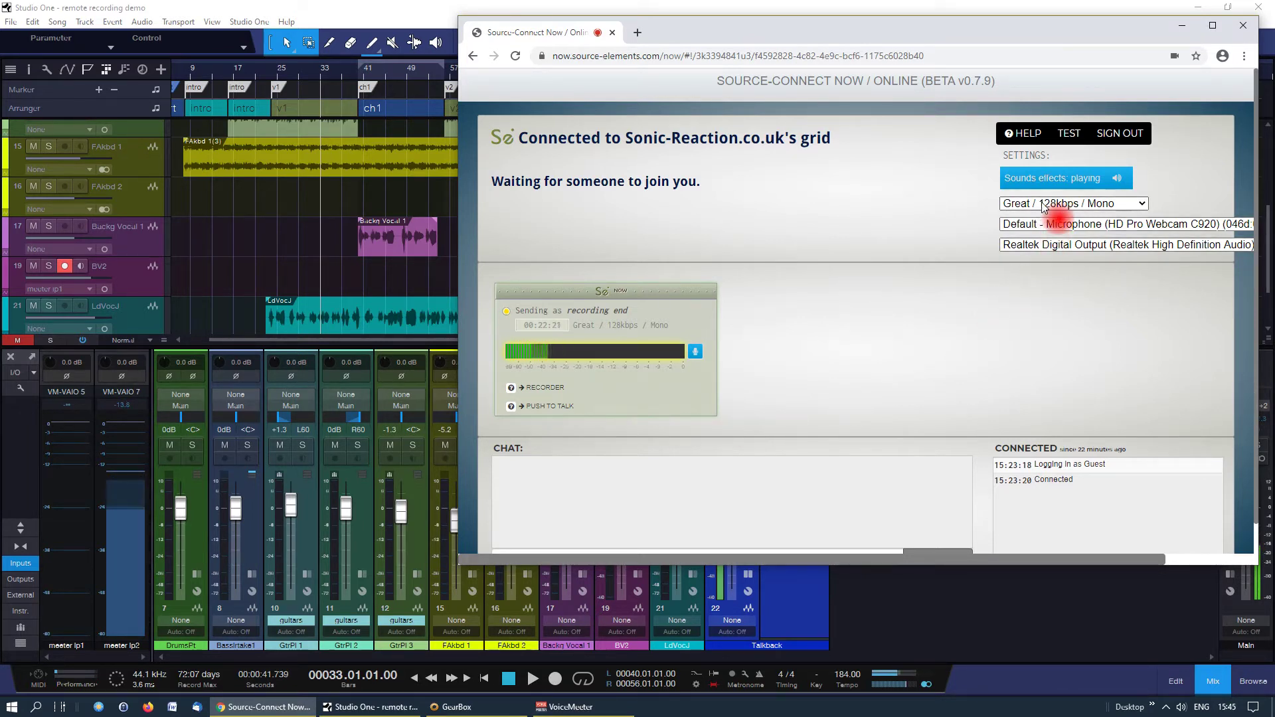
{"action": "left_click", "coordinate": [1143, 204]}
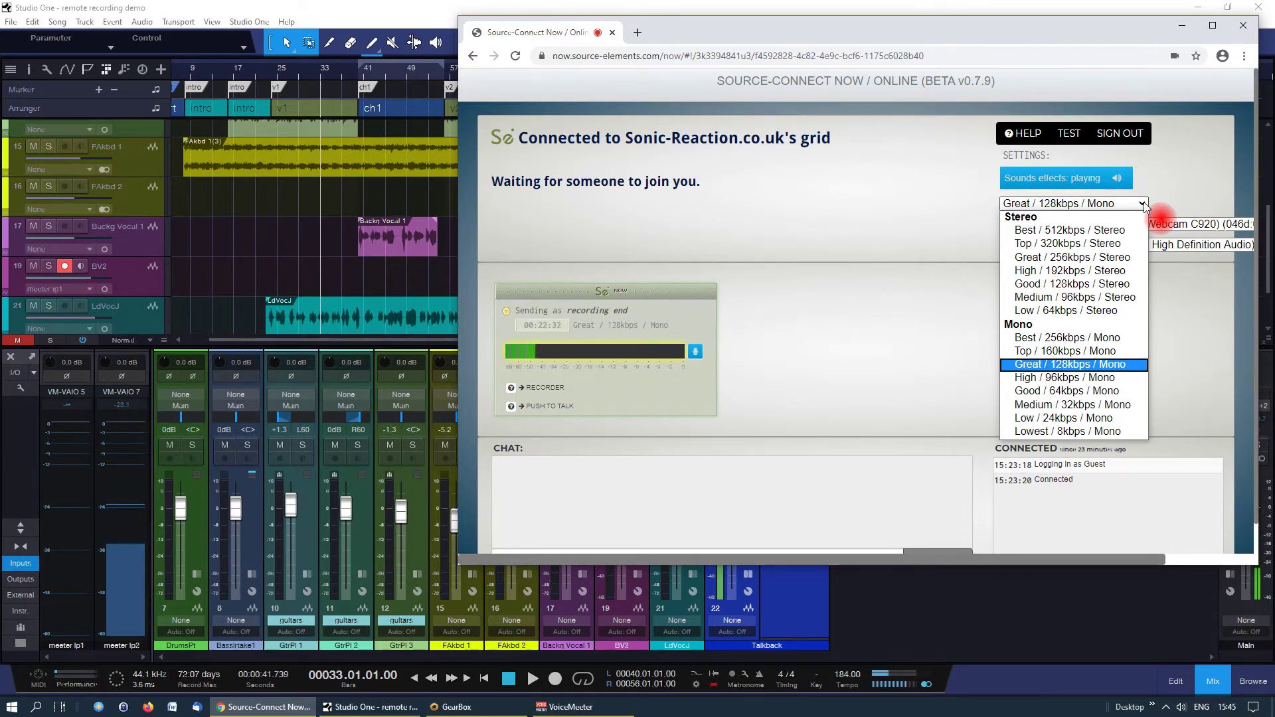
{"action": "left_click", "coordinate": [1144, 204]}
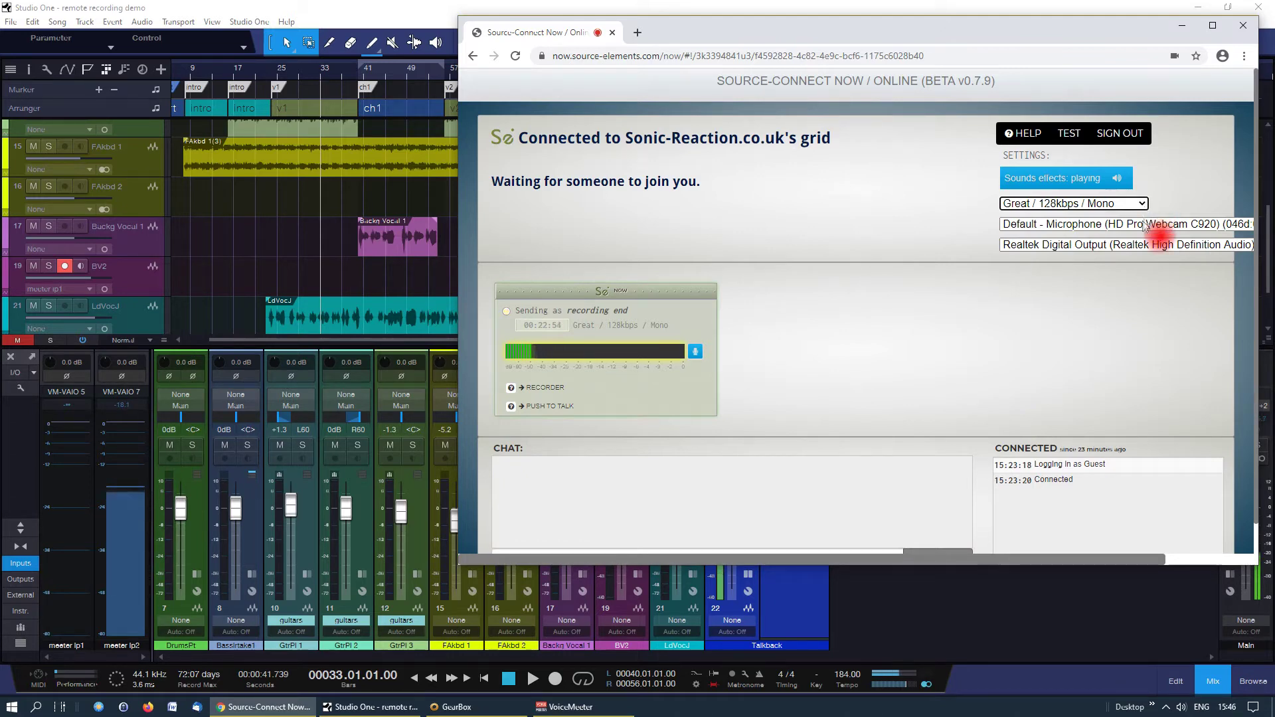
Step: Use VoiceMeeter Output as input and Speakers (VB-Audio Hi-Fi Cable) as output, mute sound effects, and refresh
{"action": "left_click", "coordinate": [1123, 226]}
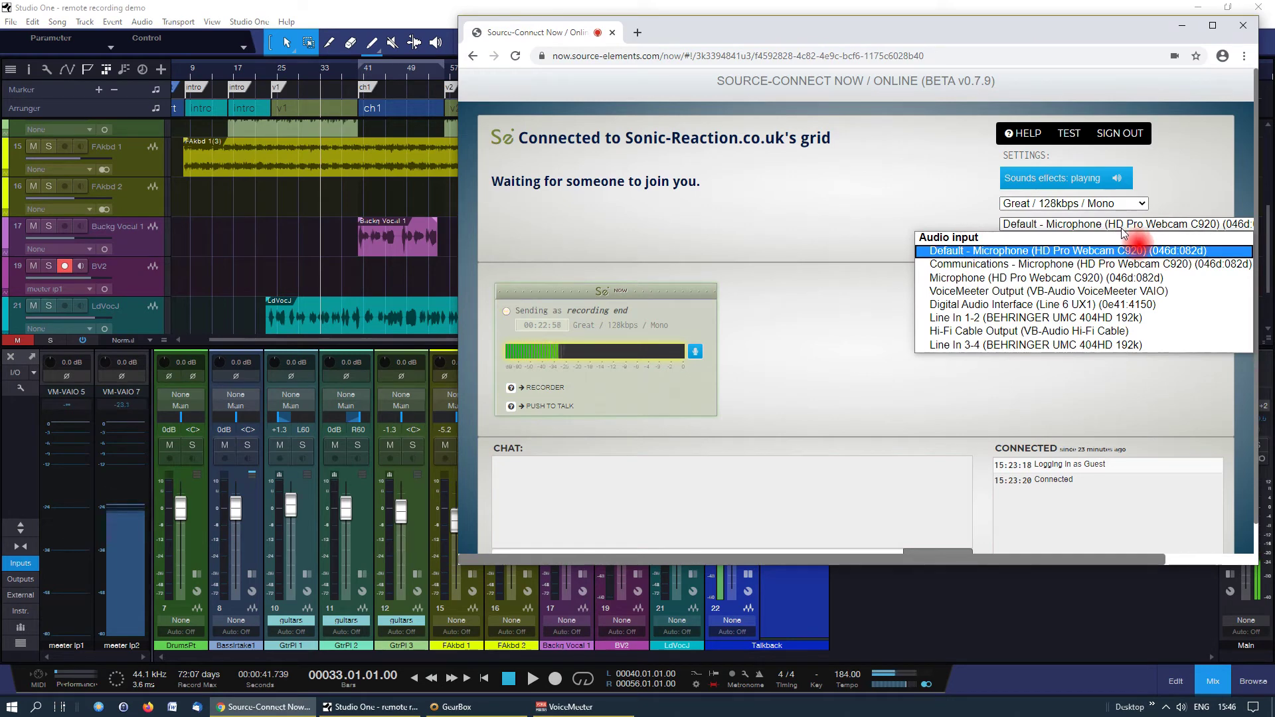
{"action": "left_click", "coordinate": [1090, 293]}
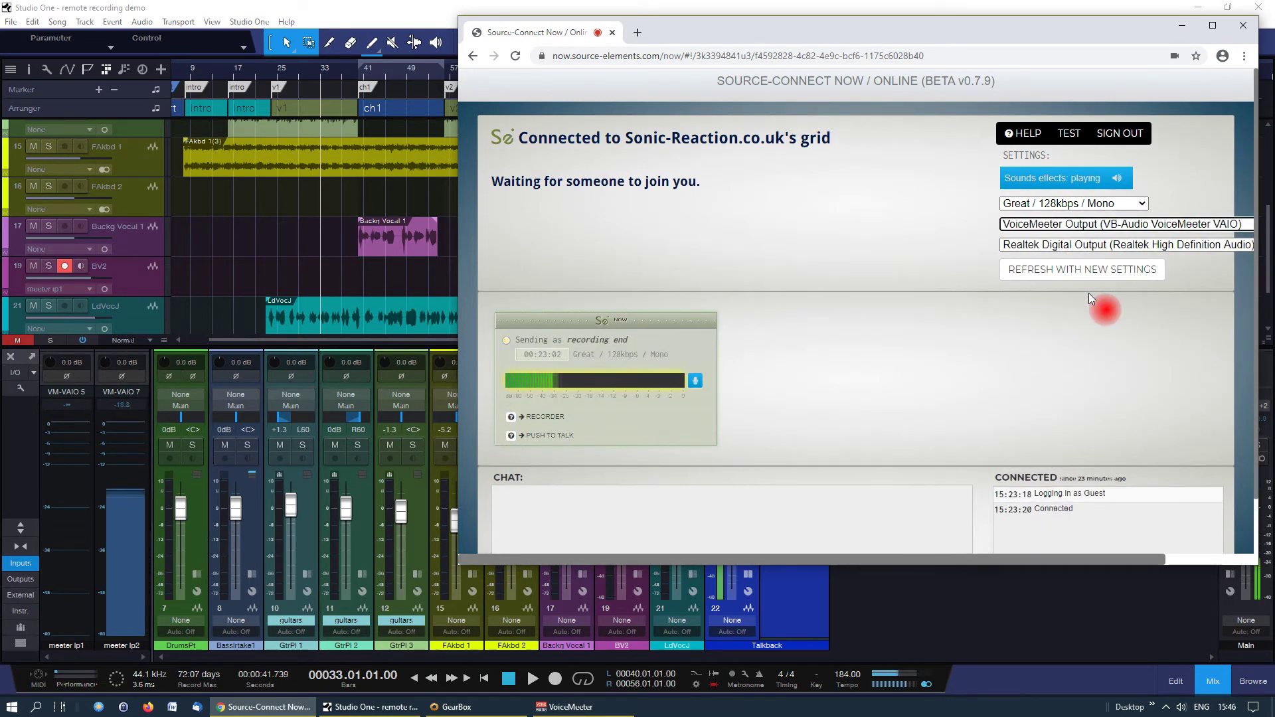
{"action": "left_click", "coordinate": [1118, 250]}
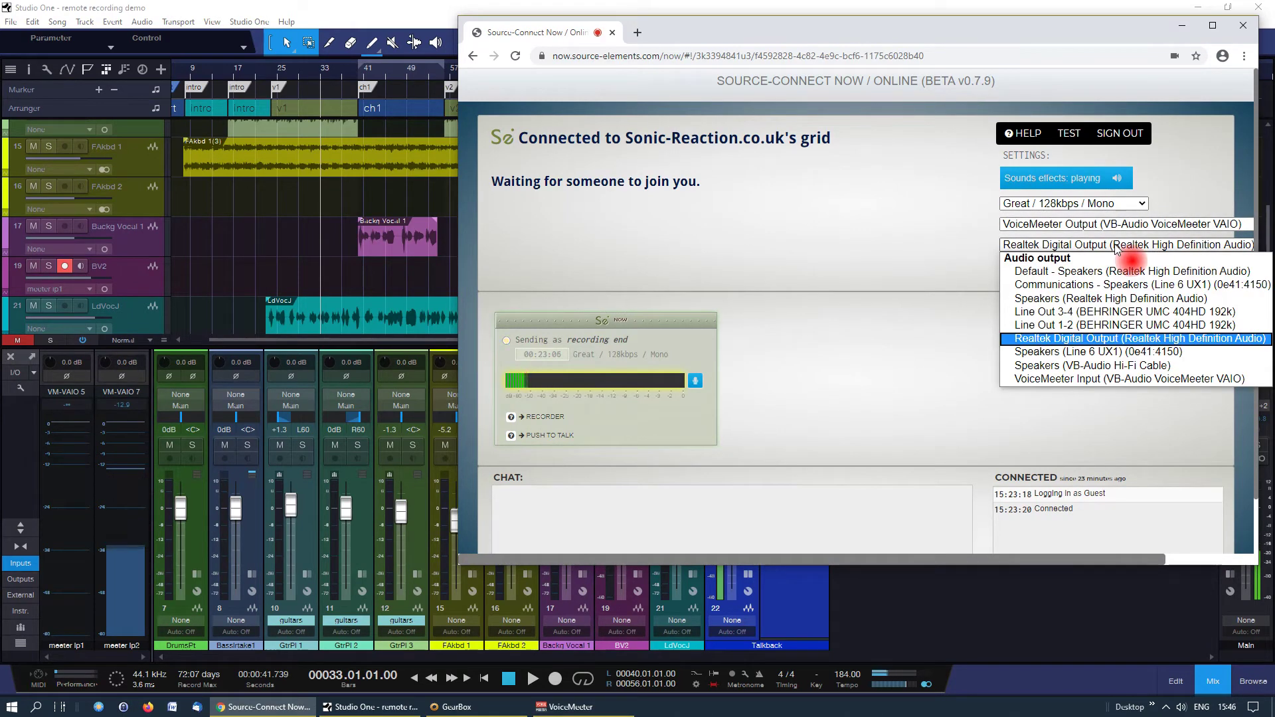
{"action": "left_click", "coordinate": [1096, 367]}
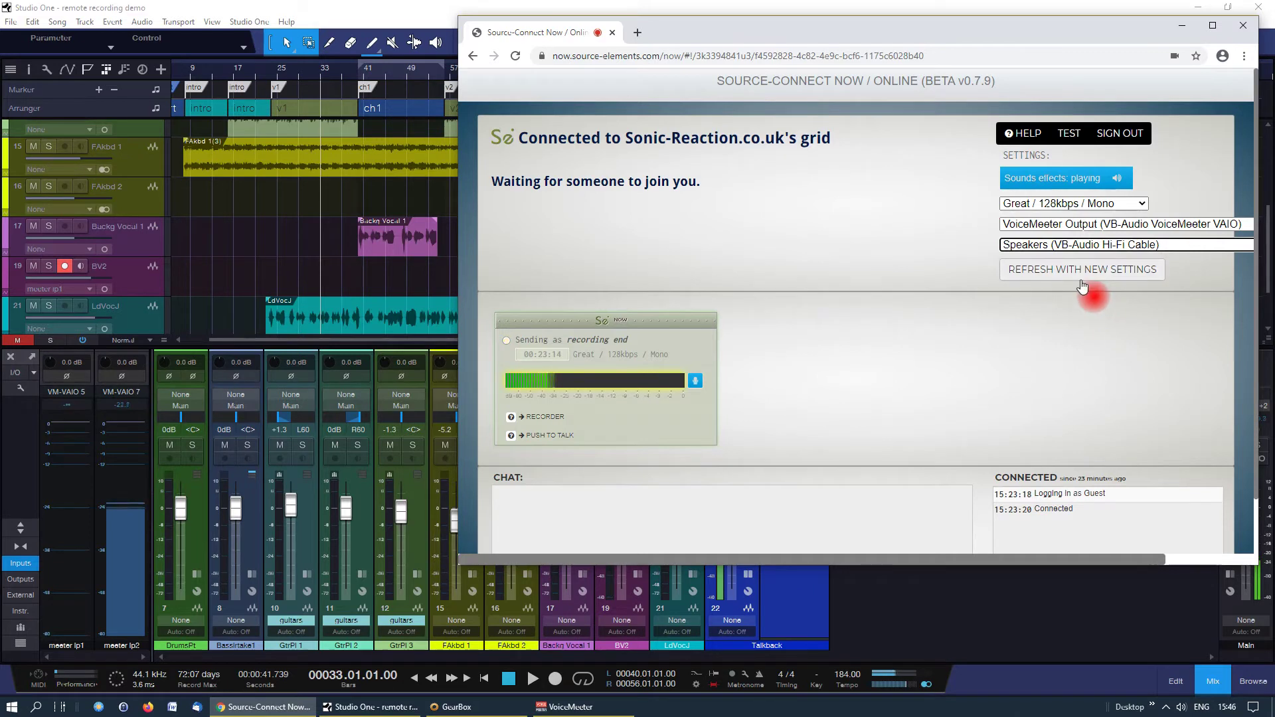
{"action": "left_click", "coordinate": [1066, 181]}
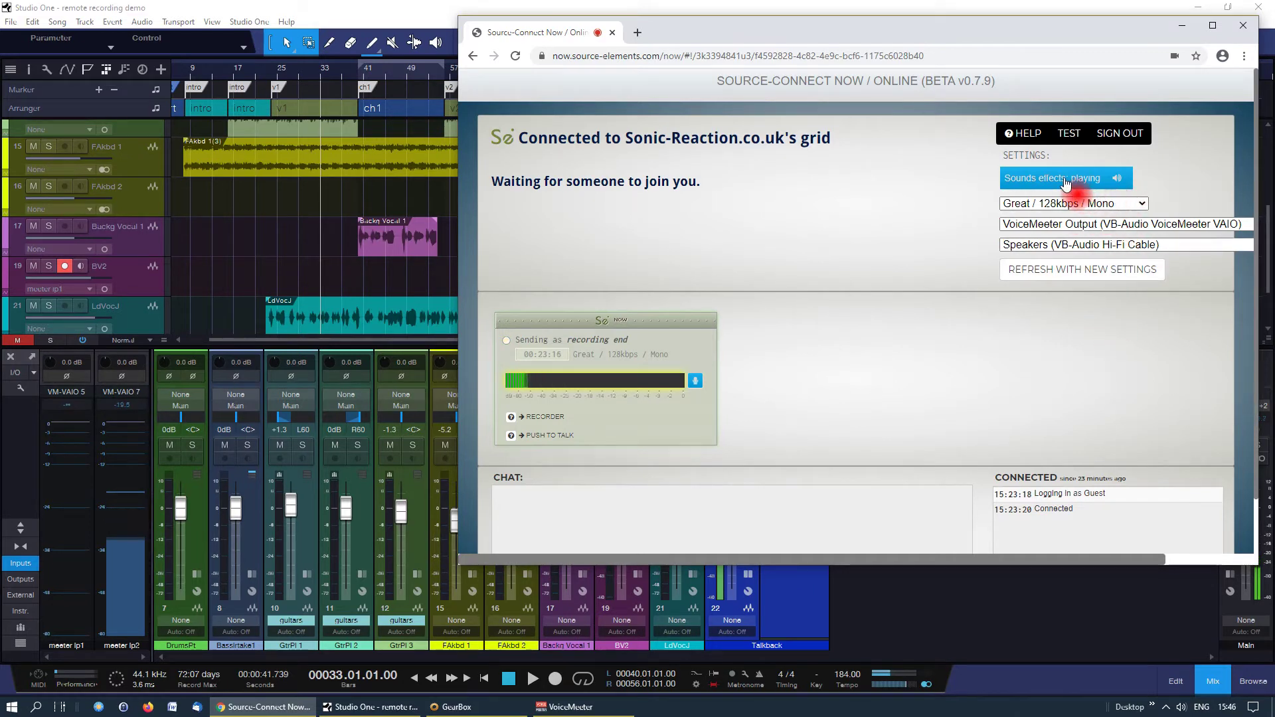
{"action": "left_click", "coordinate": [1077, 273]}
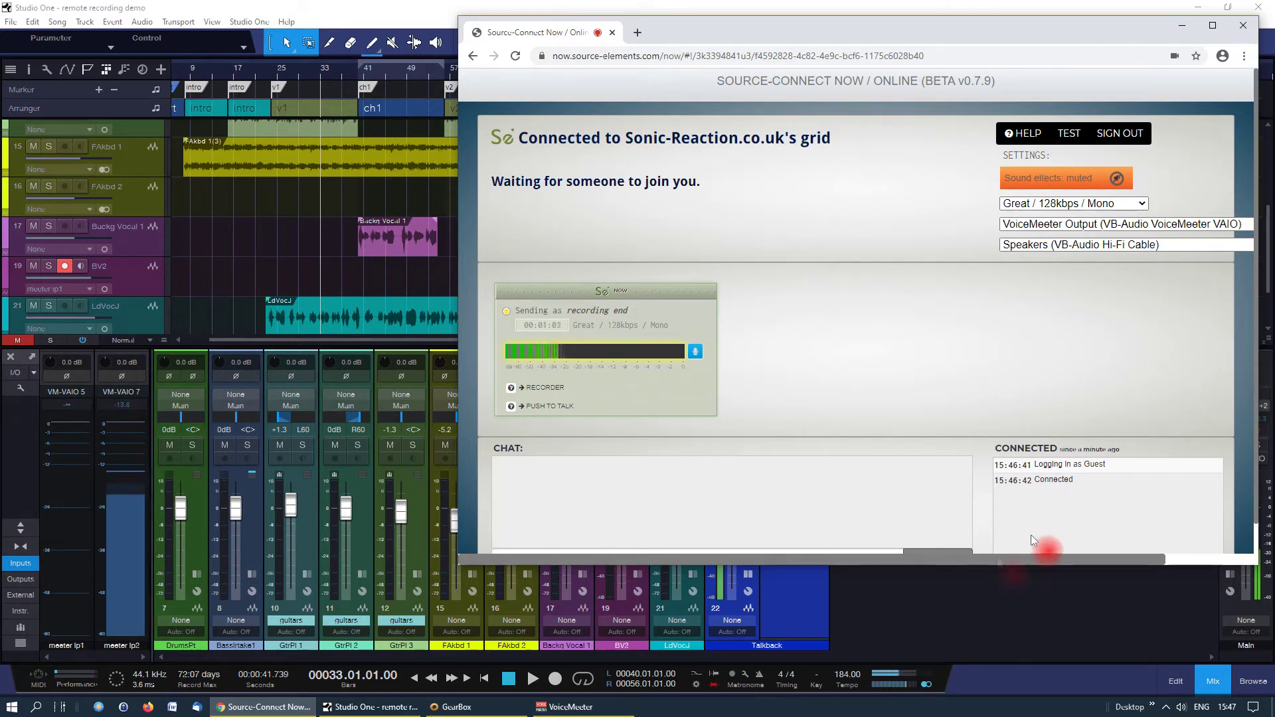
{"action": "left_click", "coordinate": [570, 707]}
Step: Toggle Voicemeeter's A buttons so Hardware Input 1 feeds A and Virtual Input feeds only B
{"action": "left_click", "coordinate": [914, 582]}
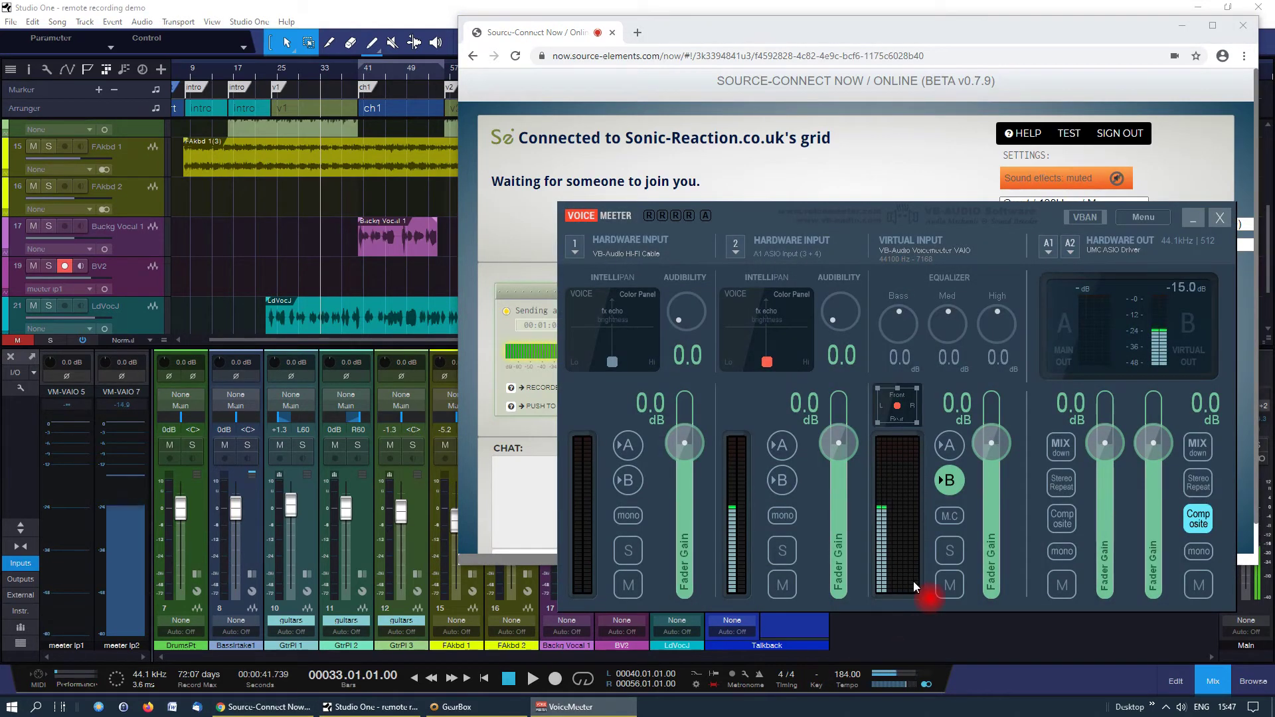
{"action": "left_click", "coordinate": [816, 529]}
{"action": "left_click", "coordinate": [678, 444]}
{"action": "left_click", "coordinate": [1119, 249]}
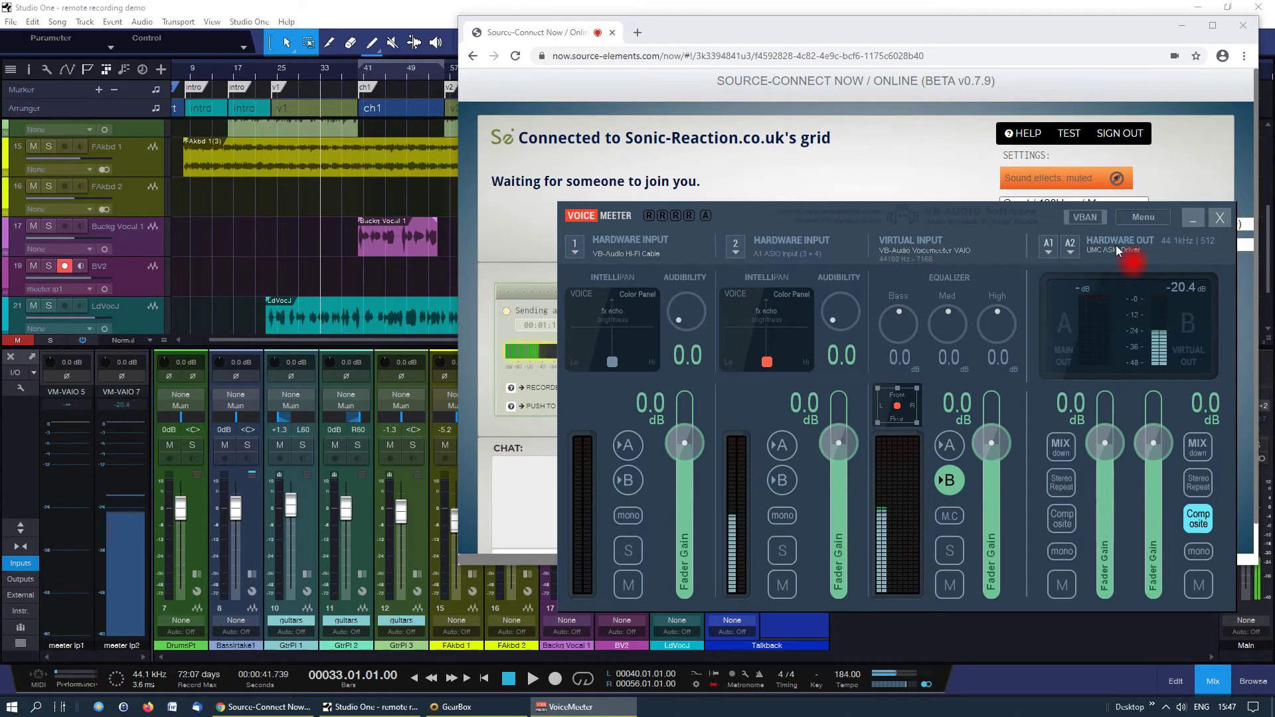
{"action": "left_click", "coordinate": [628, 445]}
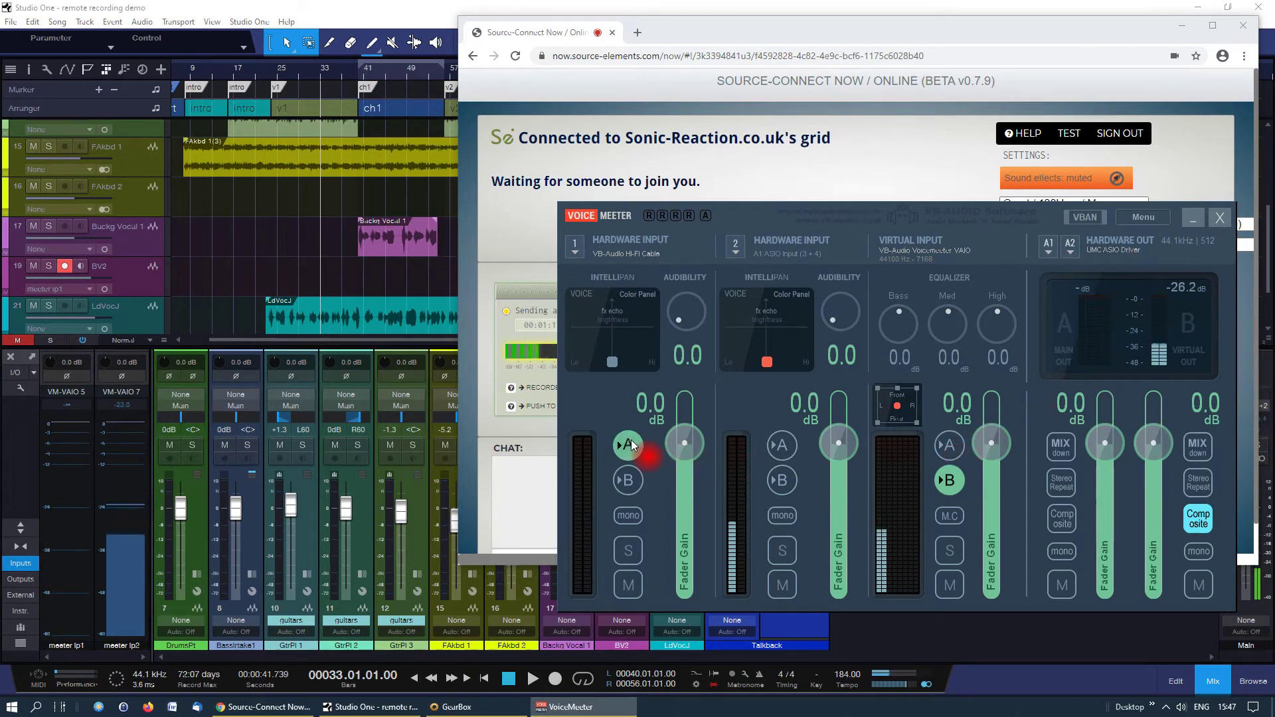
{"action": "left_click", "coordinate": [629, 445]}
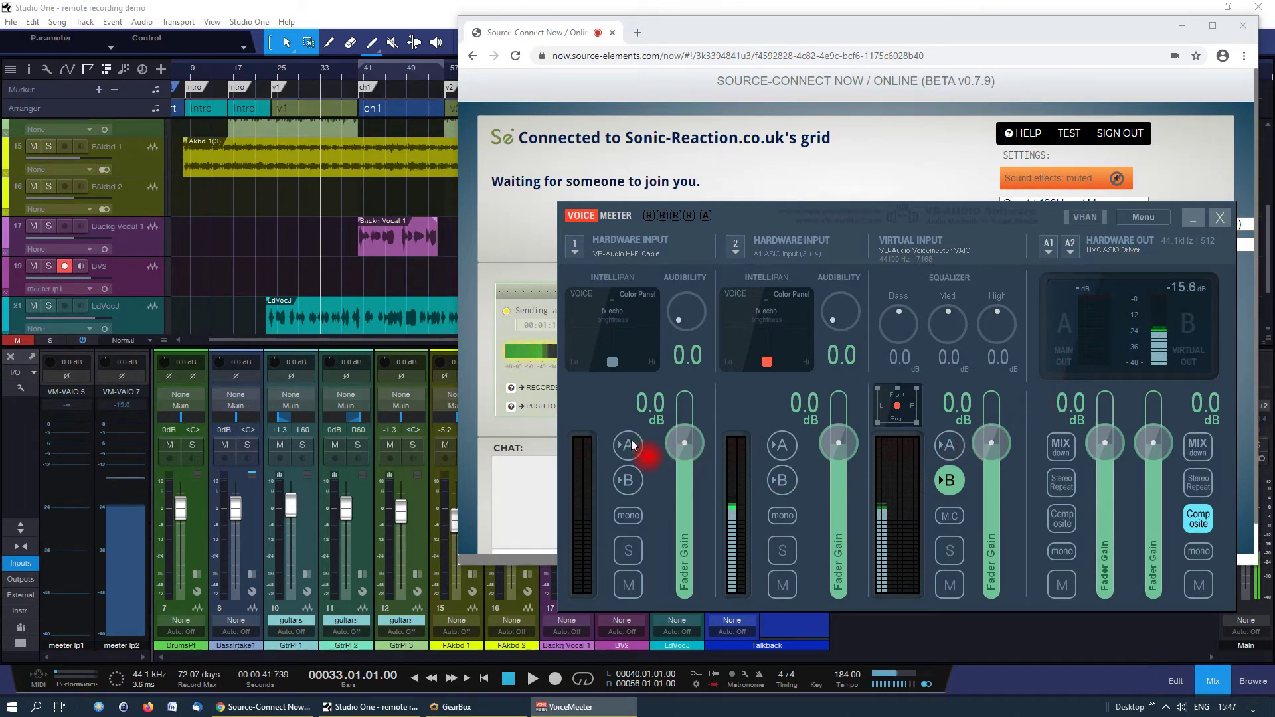
{"action": "left_click", "coordinate": [949, 444]}
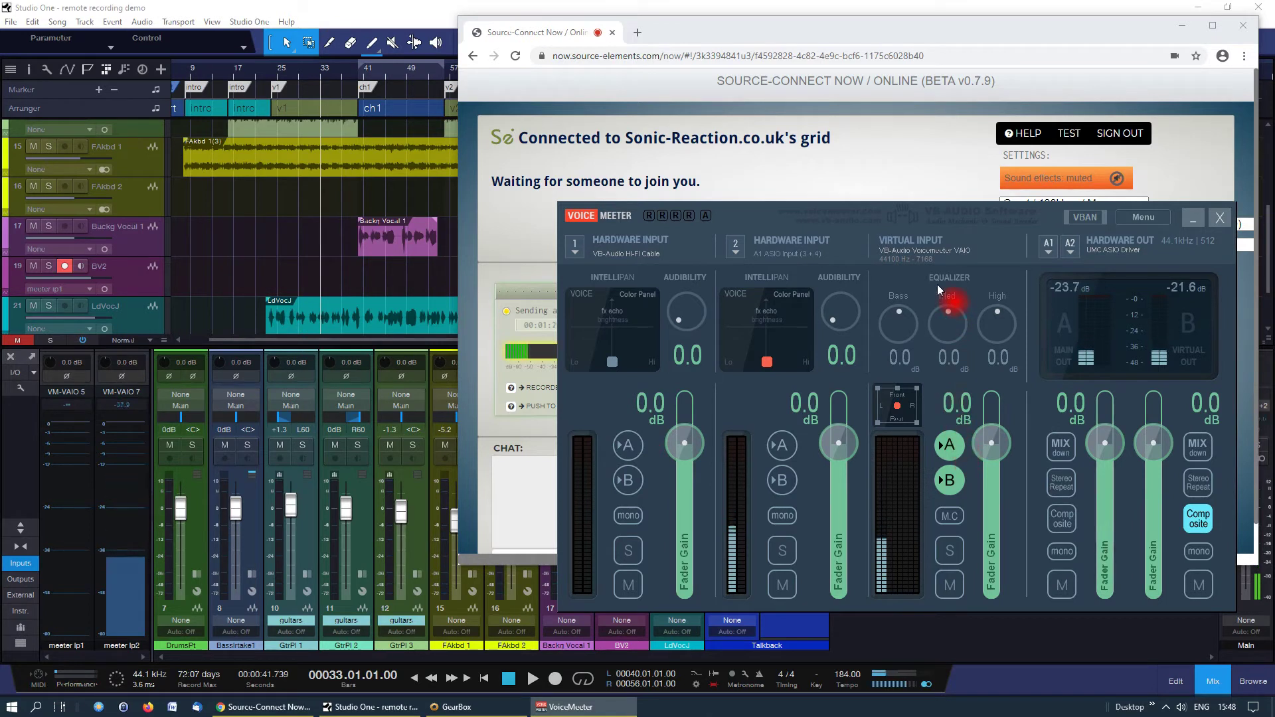
{"action": "left_click", "coordinate": [948, 446]}
{"action": "left_click", "coordinate": [627, 446]}
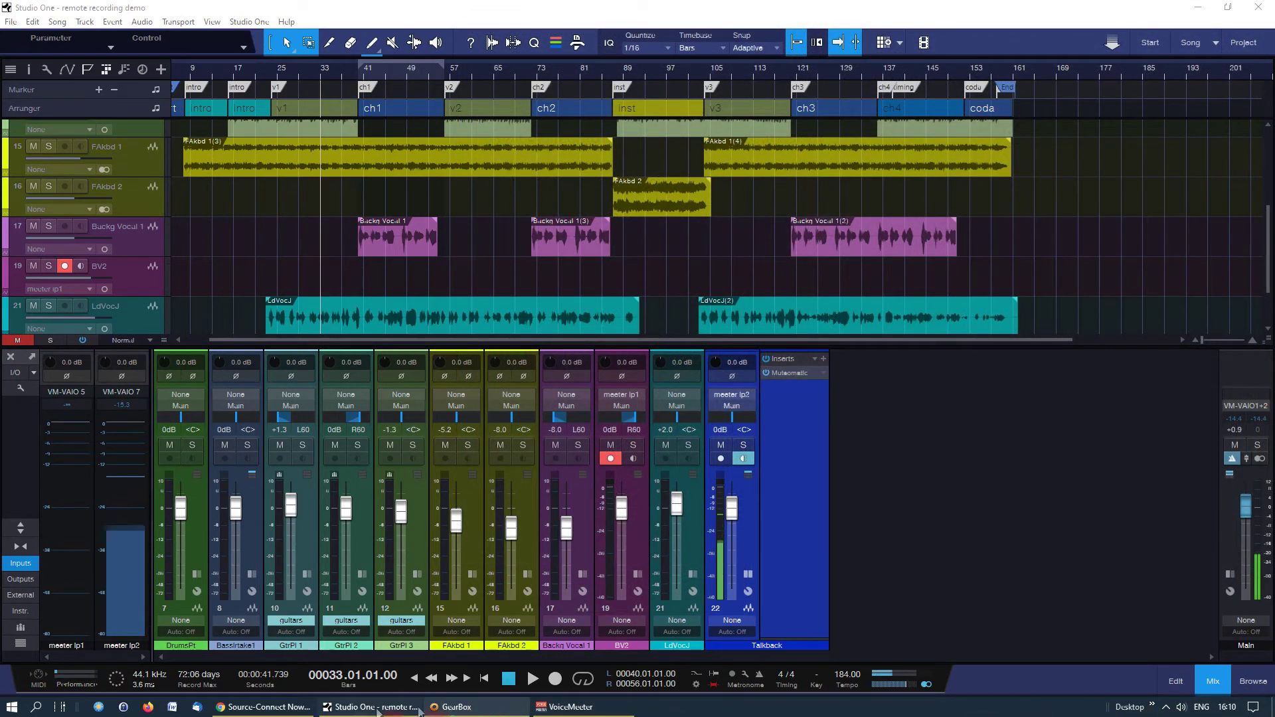
{"action": "left_click", "coordinate": [292, 710]}
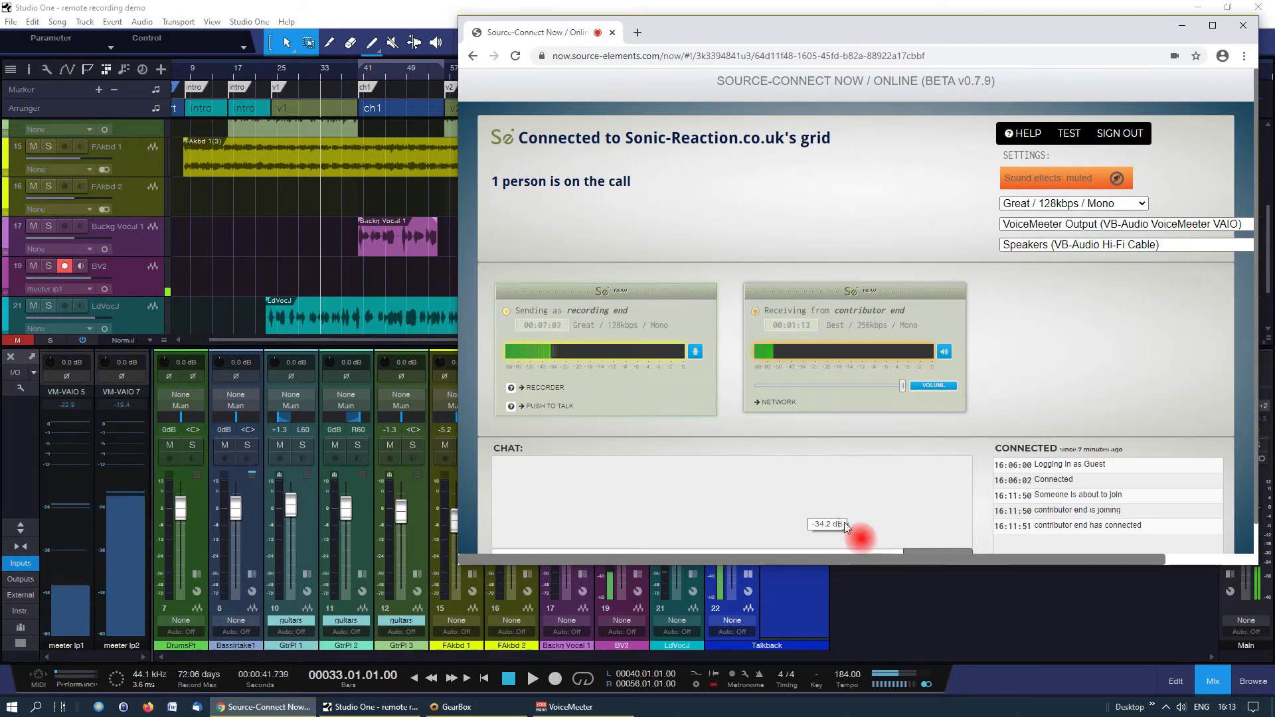
{"action": "left_click", "coordinate": [879, 589]}
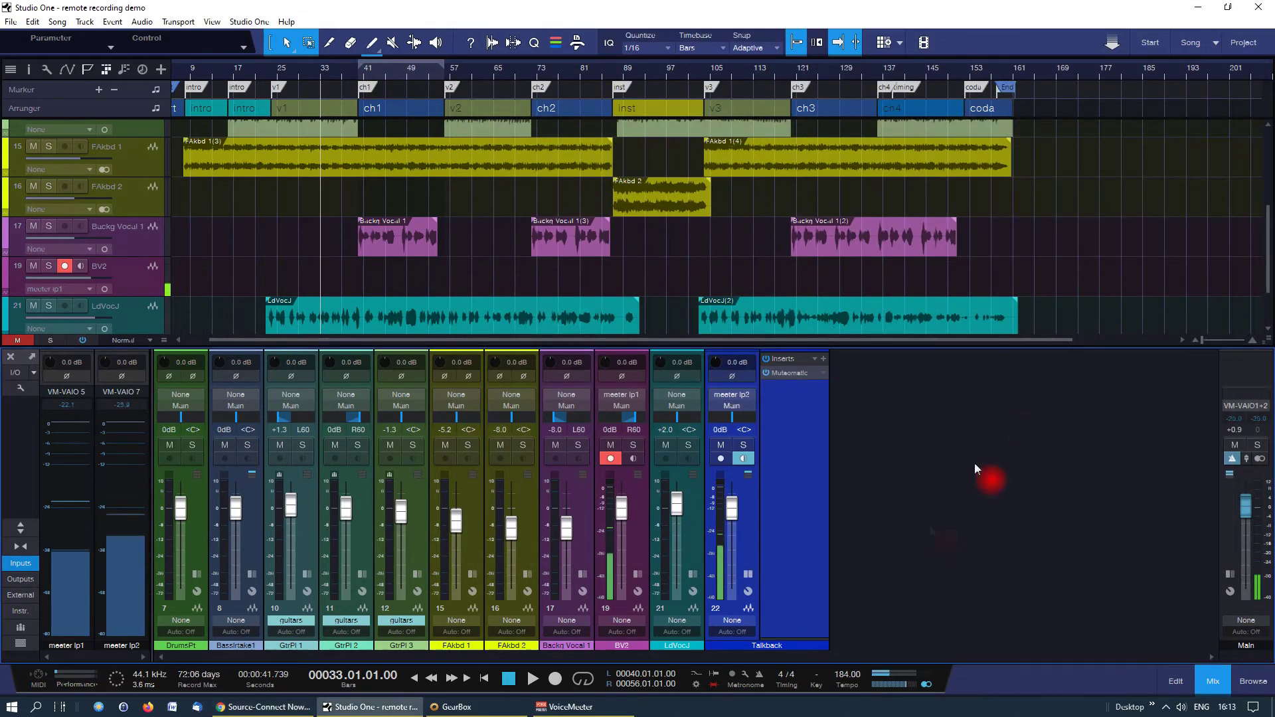
{"action": "left_click", "coordinate": [1228, 7]}
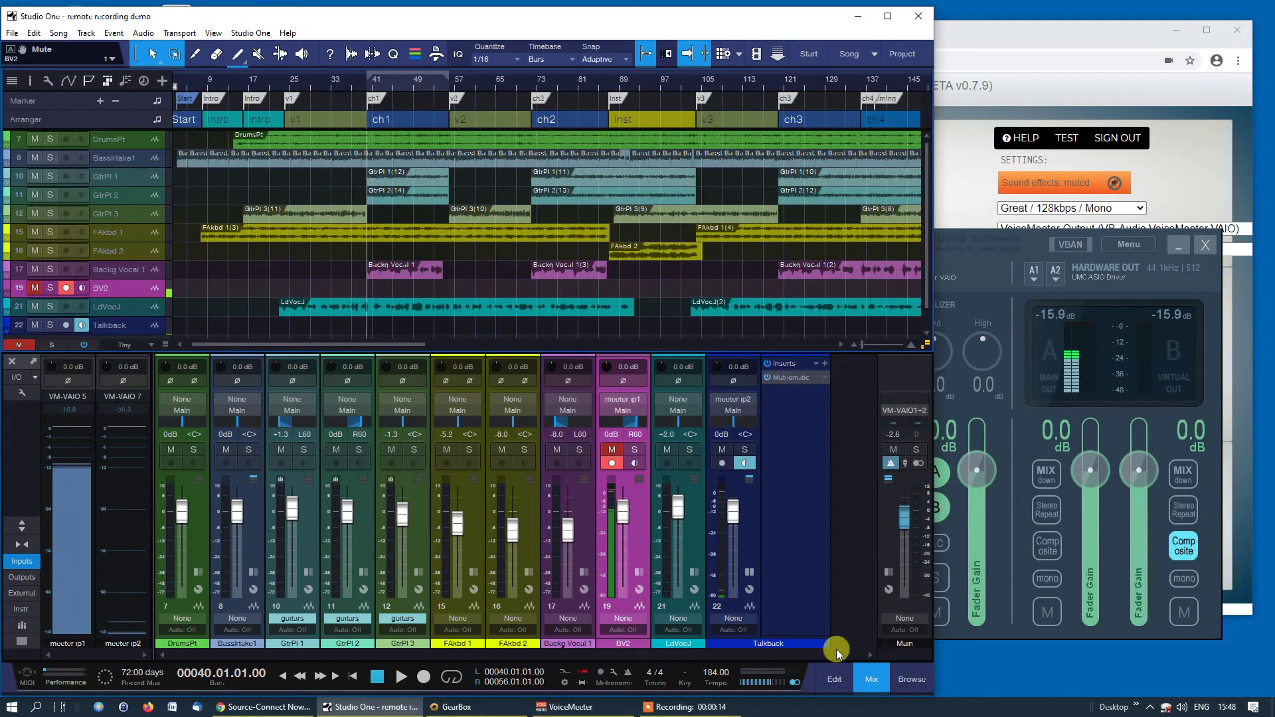
Step: Play through chorus 1 while checking Voicemeeter, then stop so the BV2 take lands on Layer 2
{"action": "key", "text": "space"}
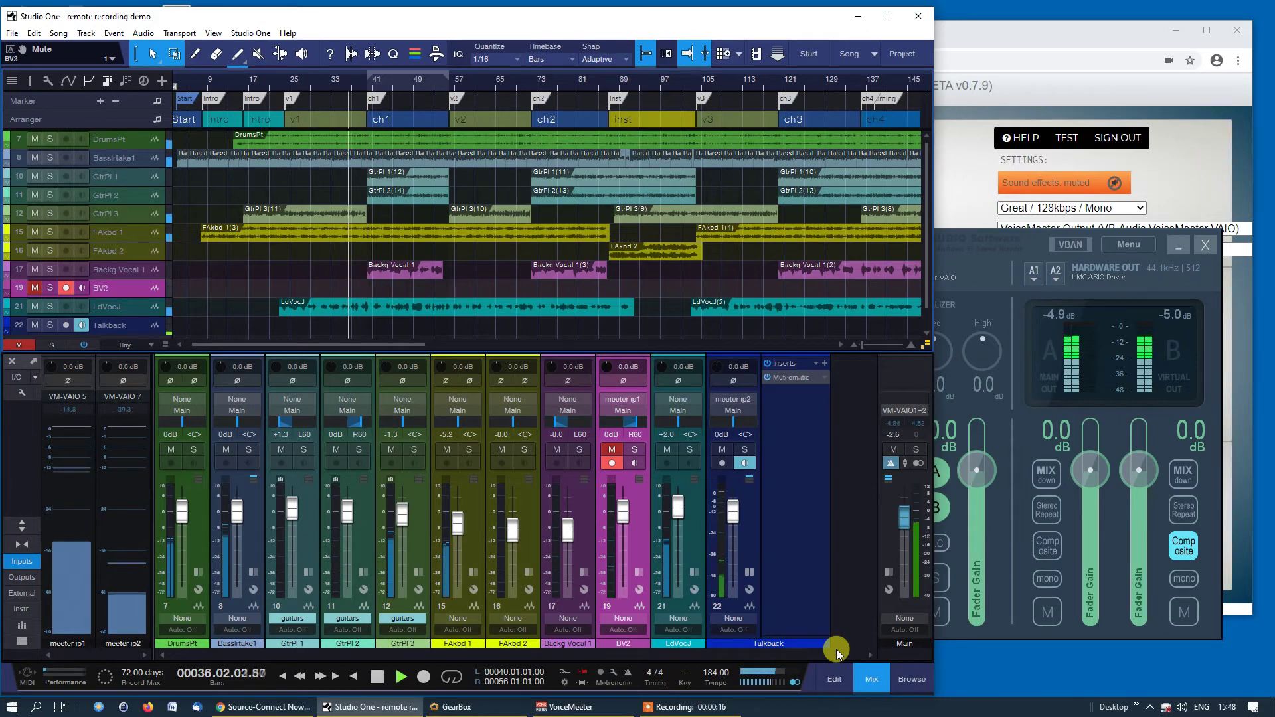
{"action": "left_click", "coordinate": [940, 477]}
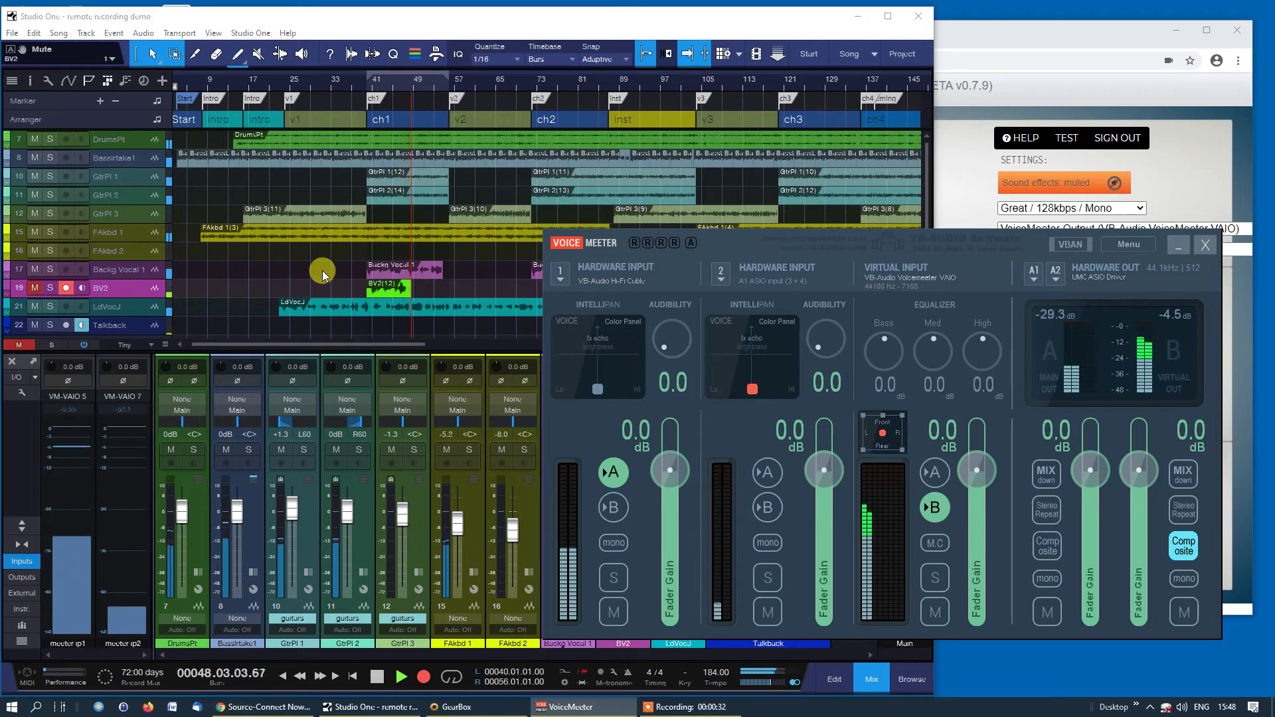
{"action": "key", "text": "alt+Tab"}
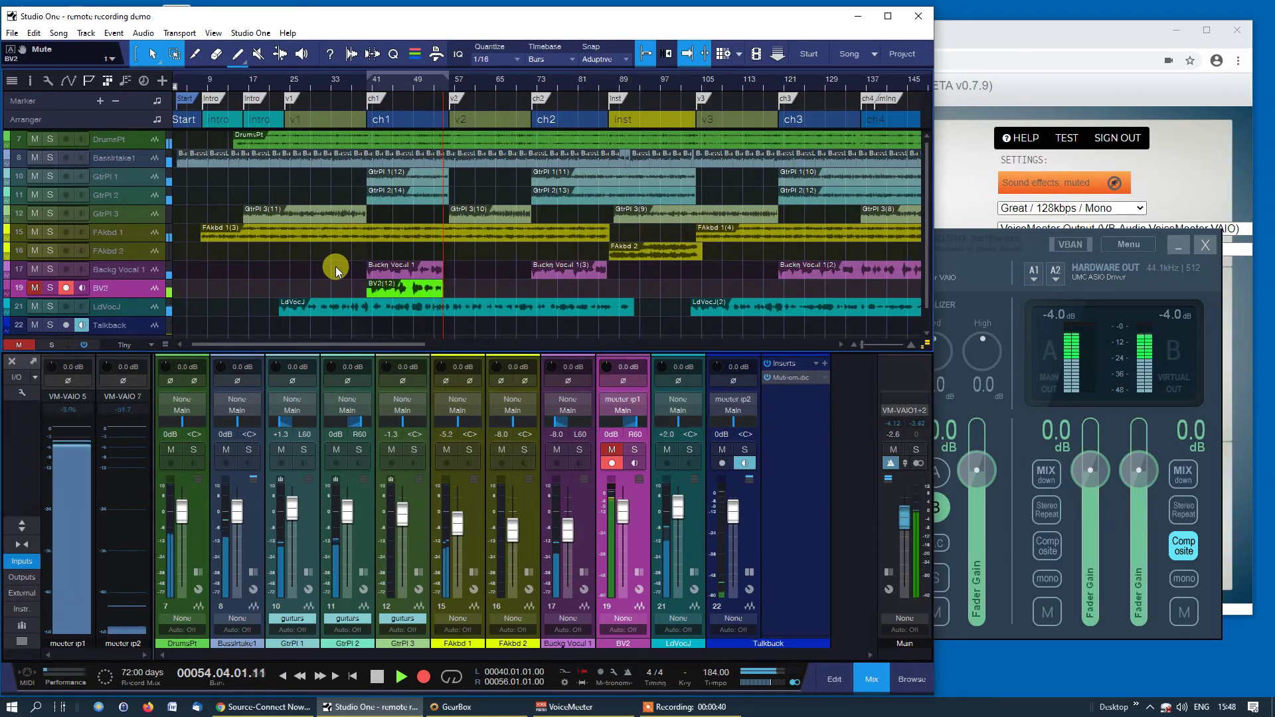
{"action": "key", "text": "space"}
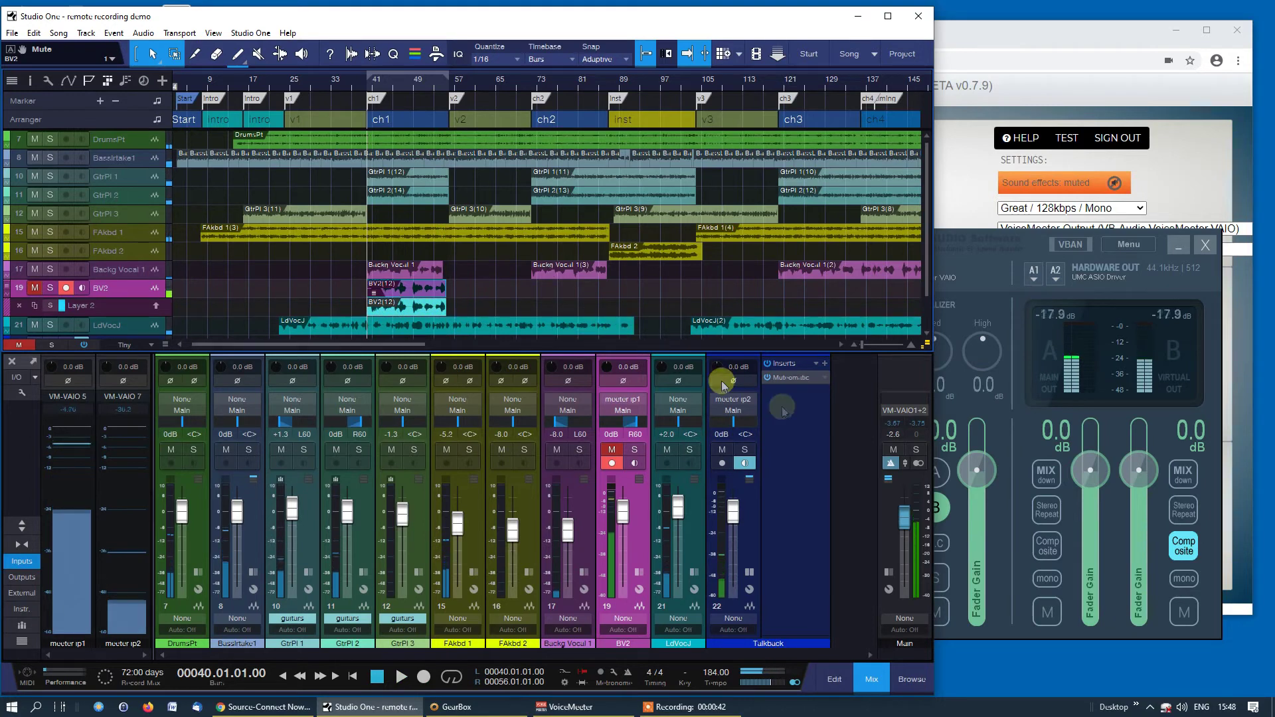
{"action": "left_click", "coordinate": [943, 473]}
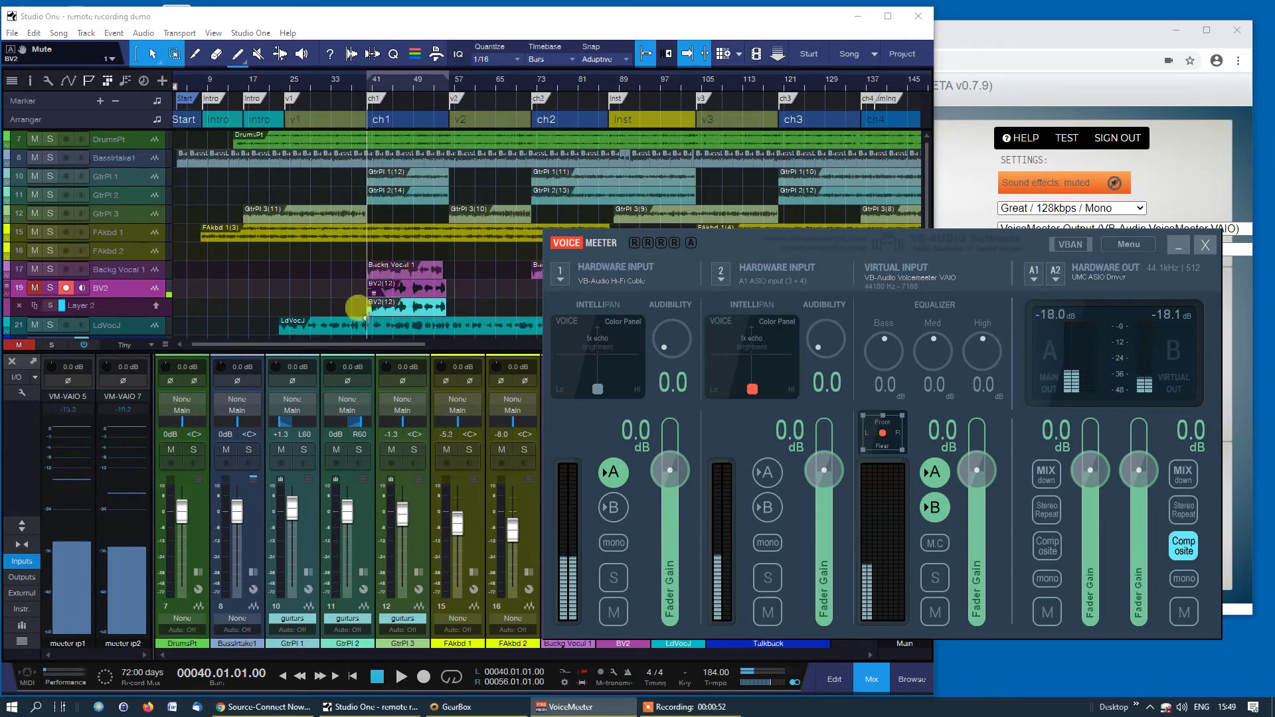
Step: Start playback a few bars before the chorus for the next BV2 pass, monitoring in Voicemeeter
{"action": "left_click", "coordinate": [349, 279]}
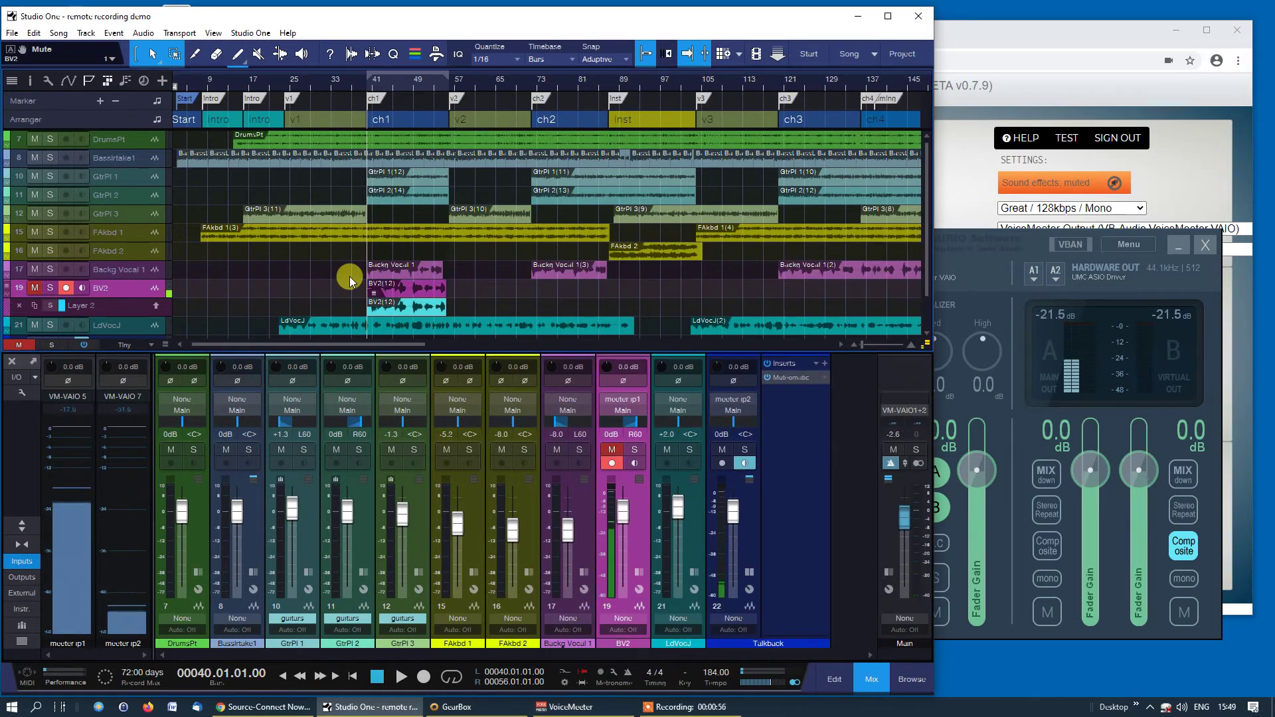
{"action": "key", "text": "space"}
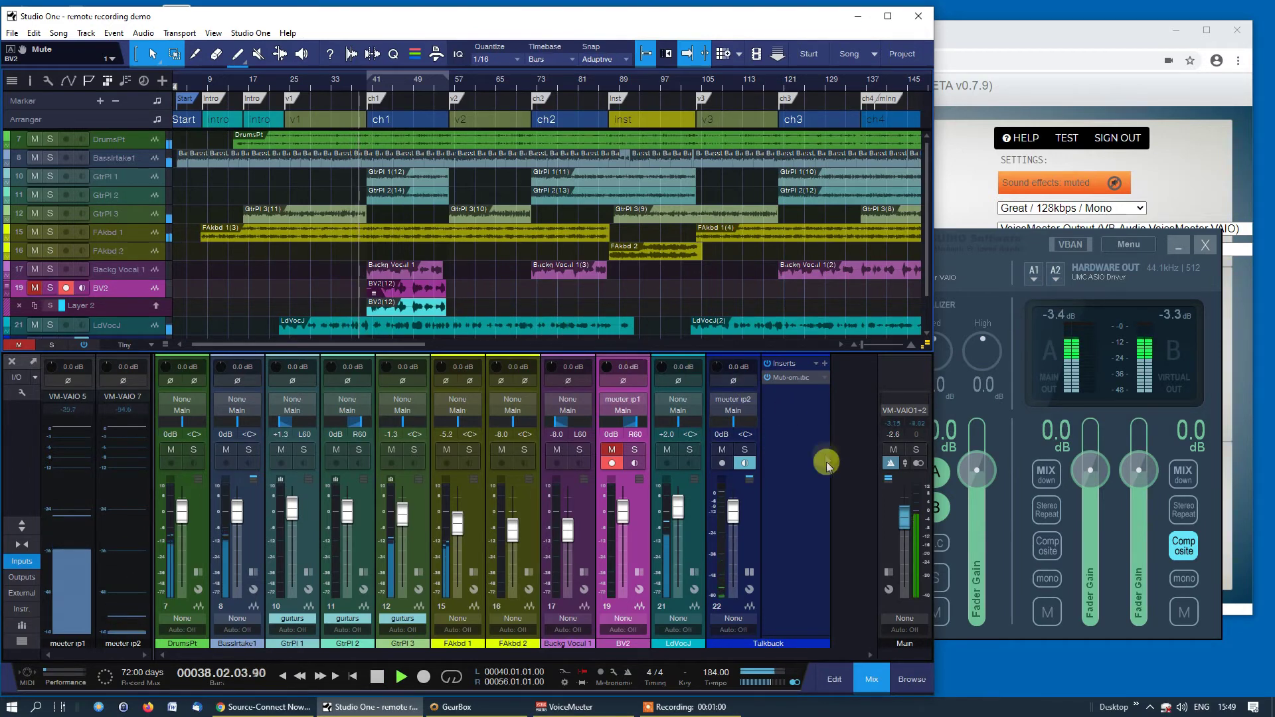
{"action": "left_click", "coordinate": [942, 484]}
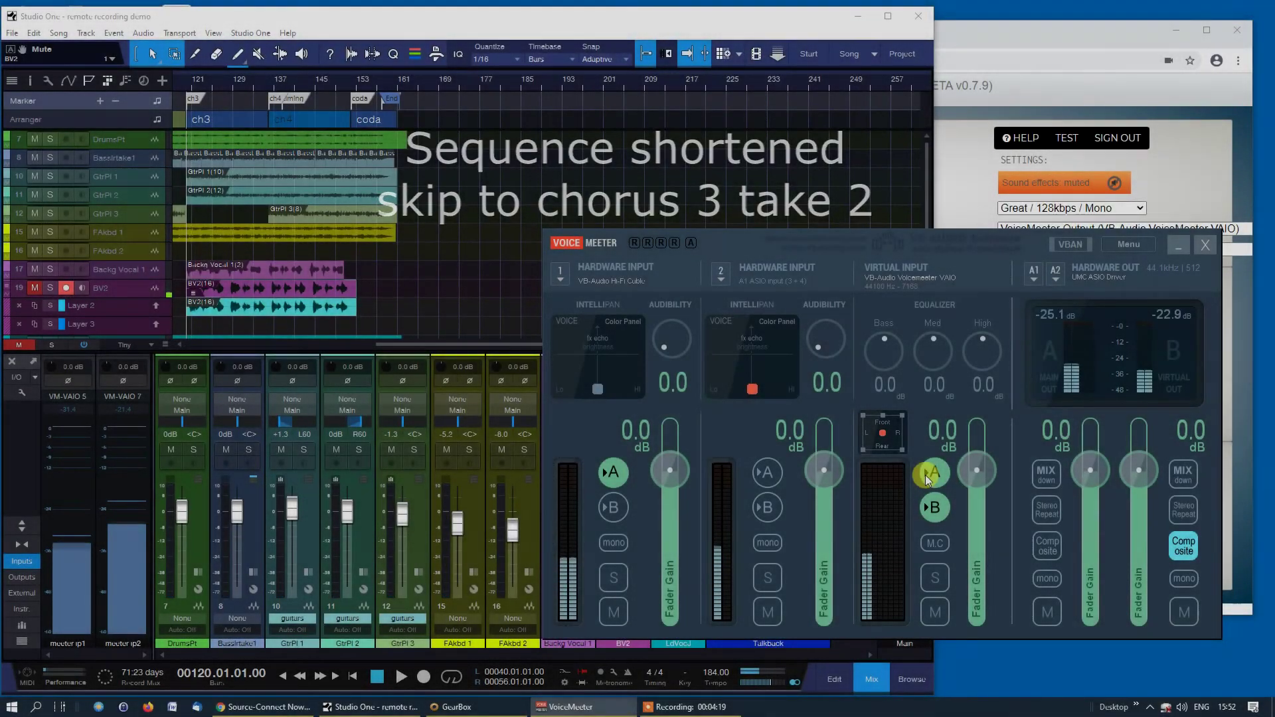
Step: Send Voicemeeter's virtual input to bus A, then record a BV2 take over the third chorus and stop
{"action": "left_click", "coordinate": [926, 475]}
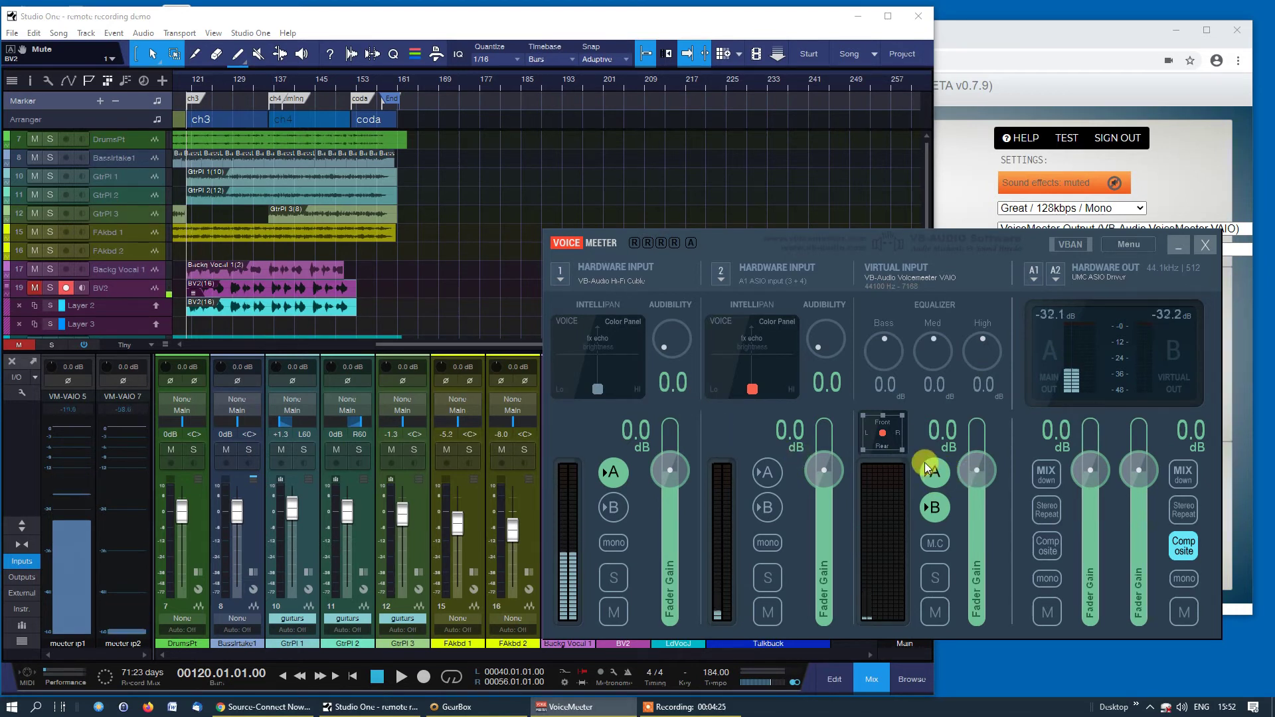
{"action": "left_click", "coordinate": [456, 279]}
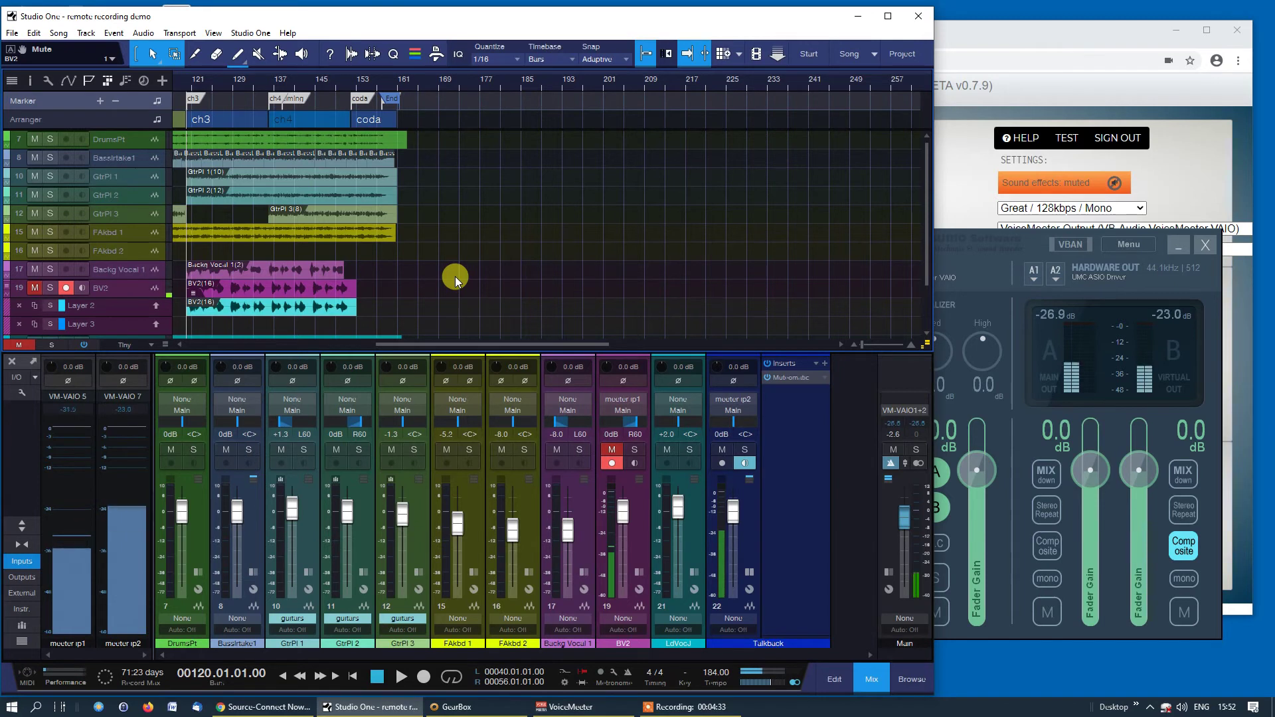
{"action": "key", "text": "space"}
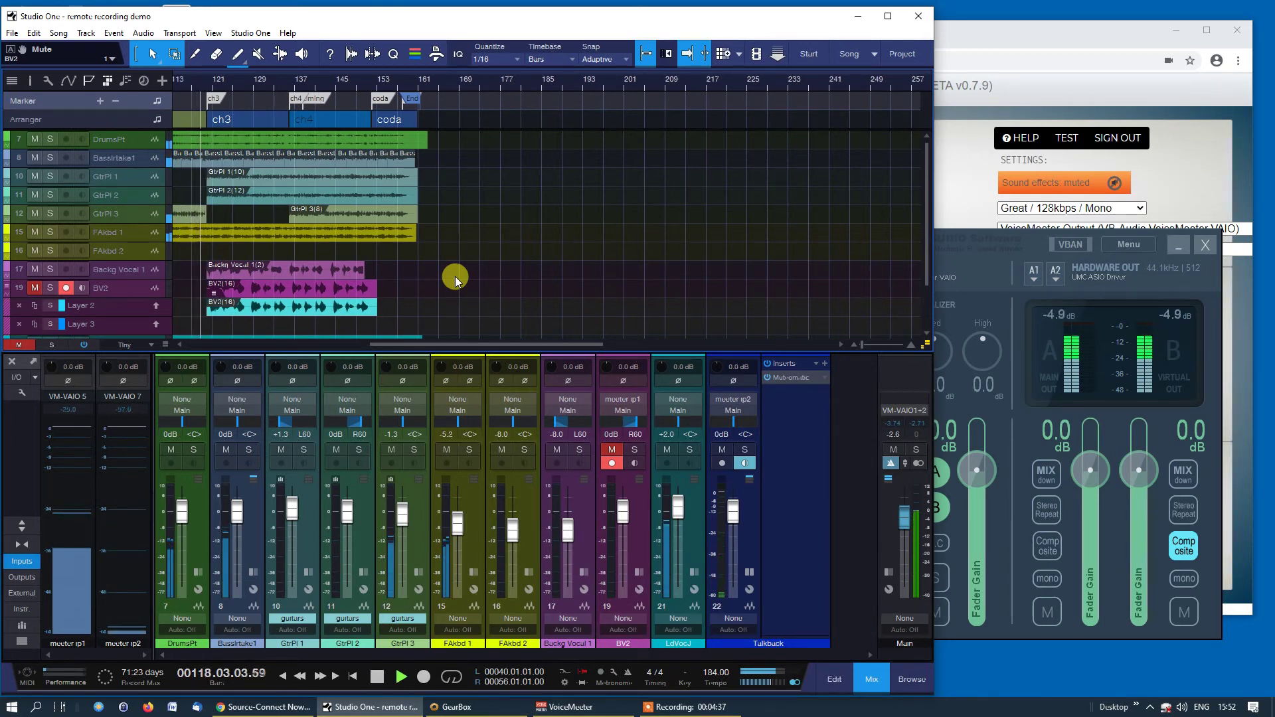
{"action": "key", "text": "KP_Multiply"}
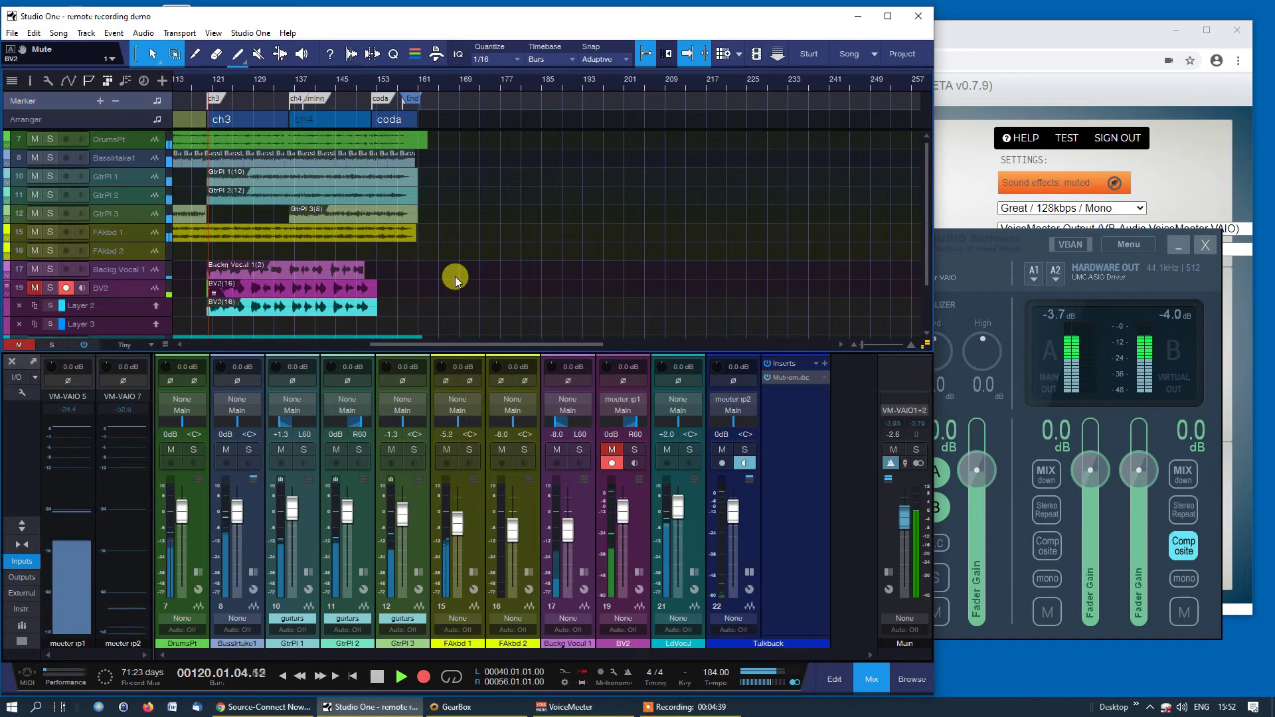
{"action": "left_click", "coordinate": [946, 477]}
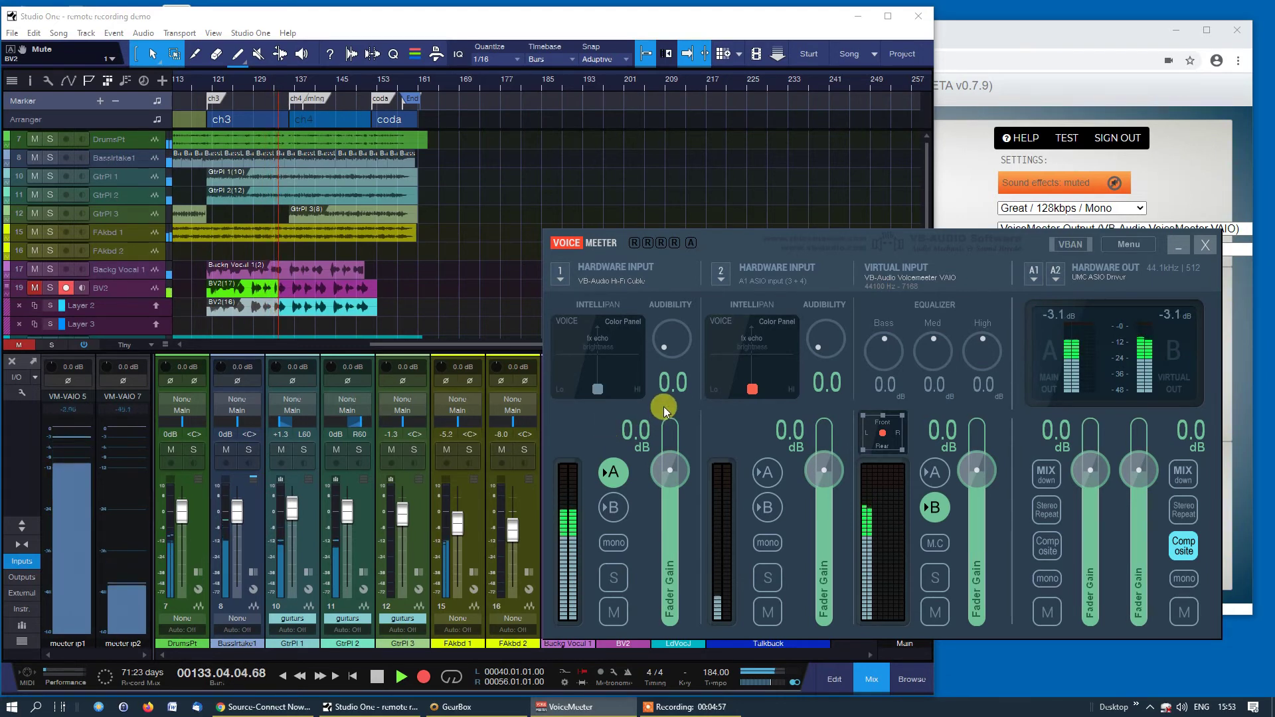
{"action": "left_click", "coordinate": [663, 177]}
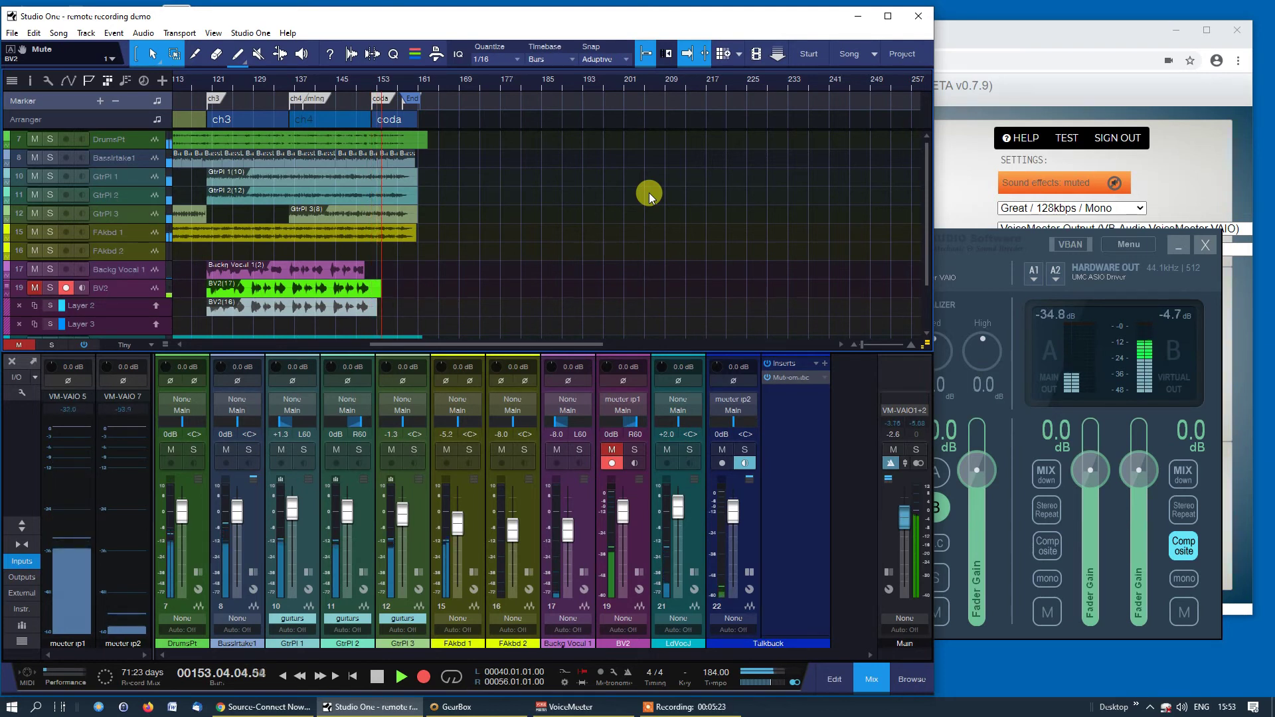
{"action": "key", "text": "space"}
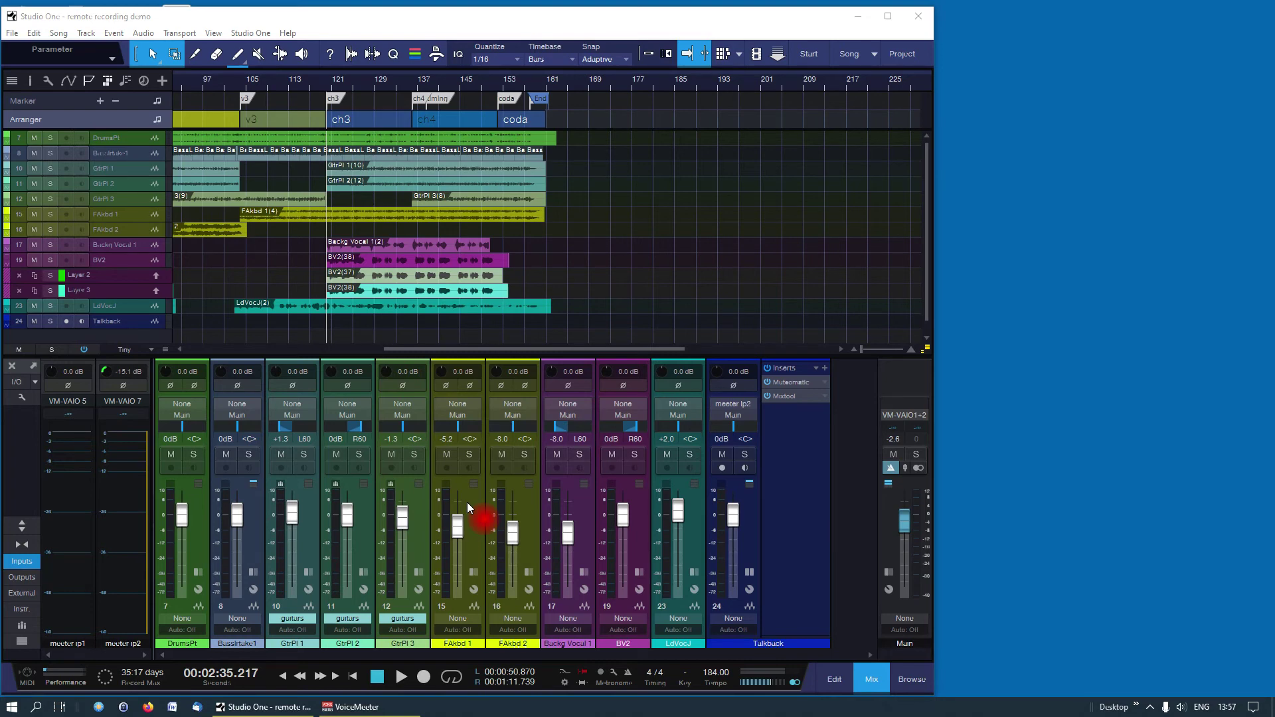
Step: Maximise the Studio One song window to full screen
{"action": "left_click", "coordinate": [889, 16]}
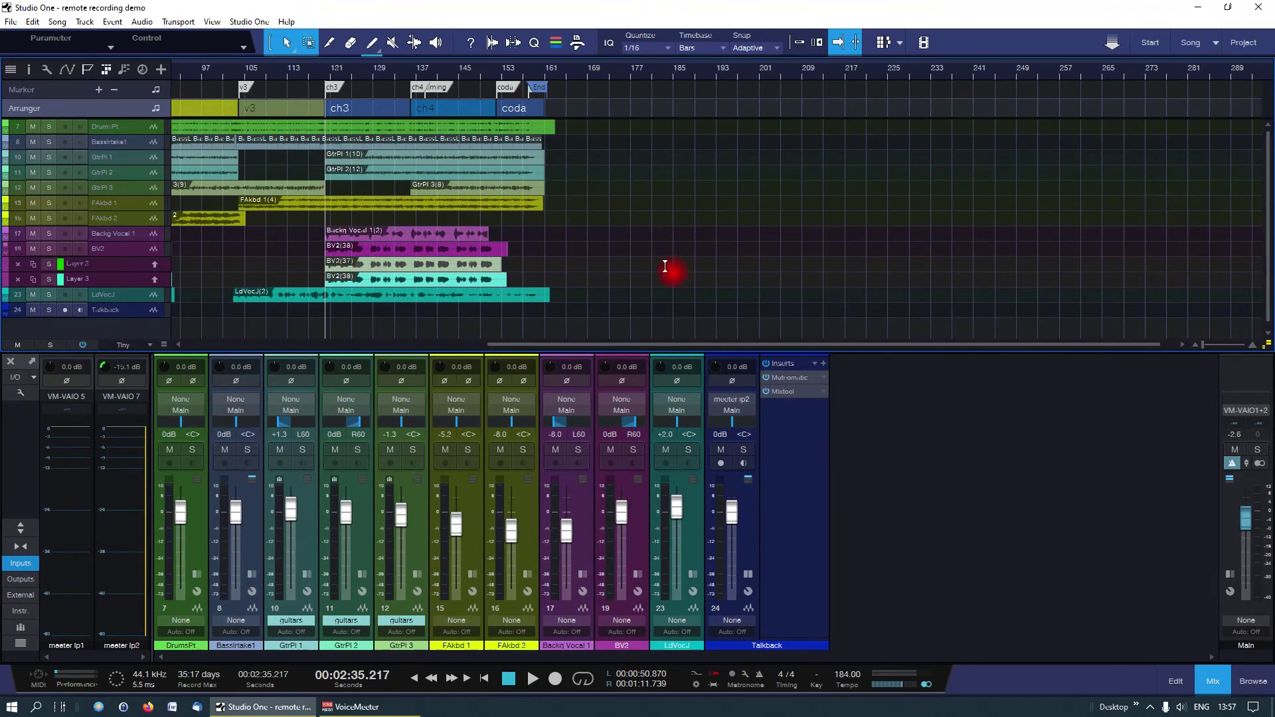
Step: Select the BV2 track and all its takes, then change the track height from Tiny to Normal
{"action": "left_click_drag", "start_coordinate": [644, 348], "coordinate": [397, 341]}
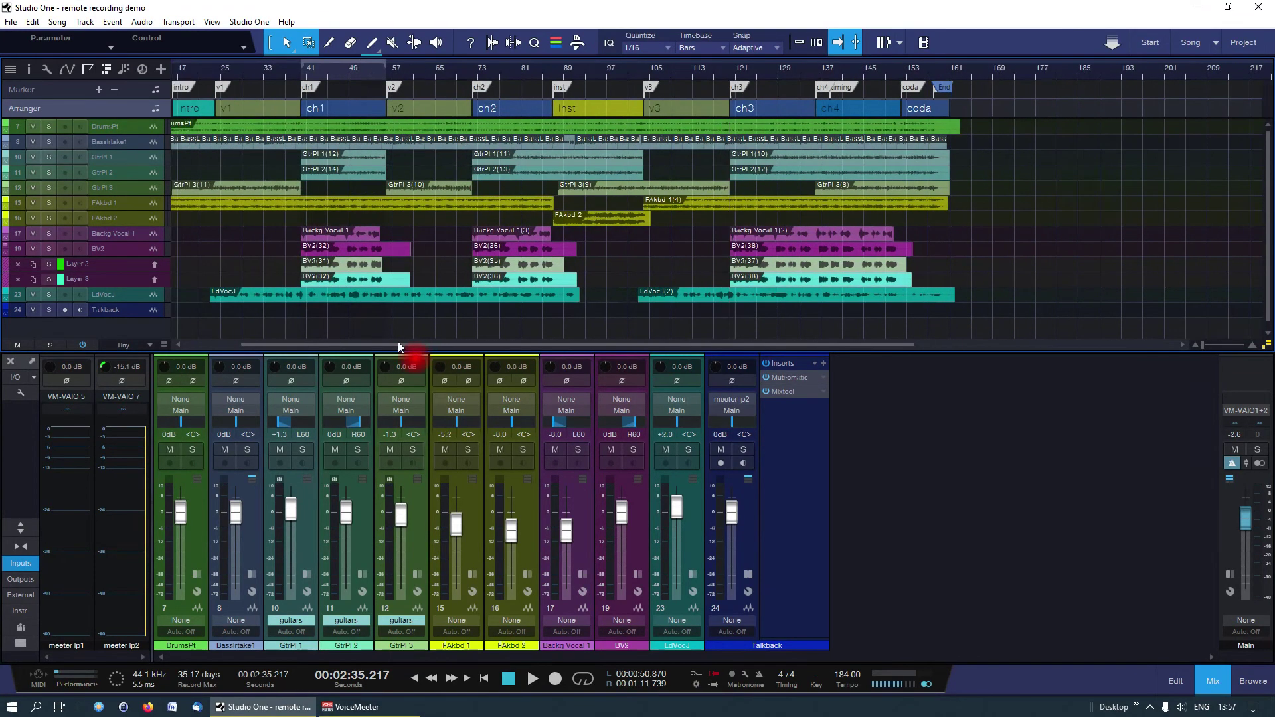
{"action": "left_click", "coordinate": [104, 252]}
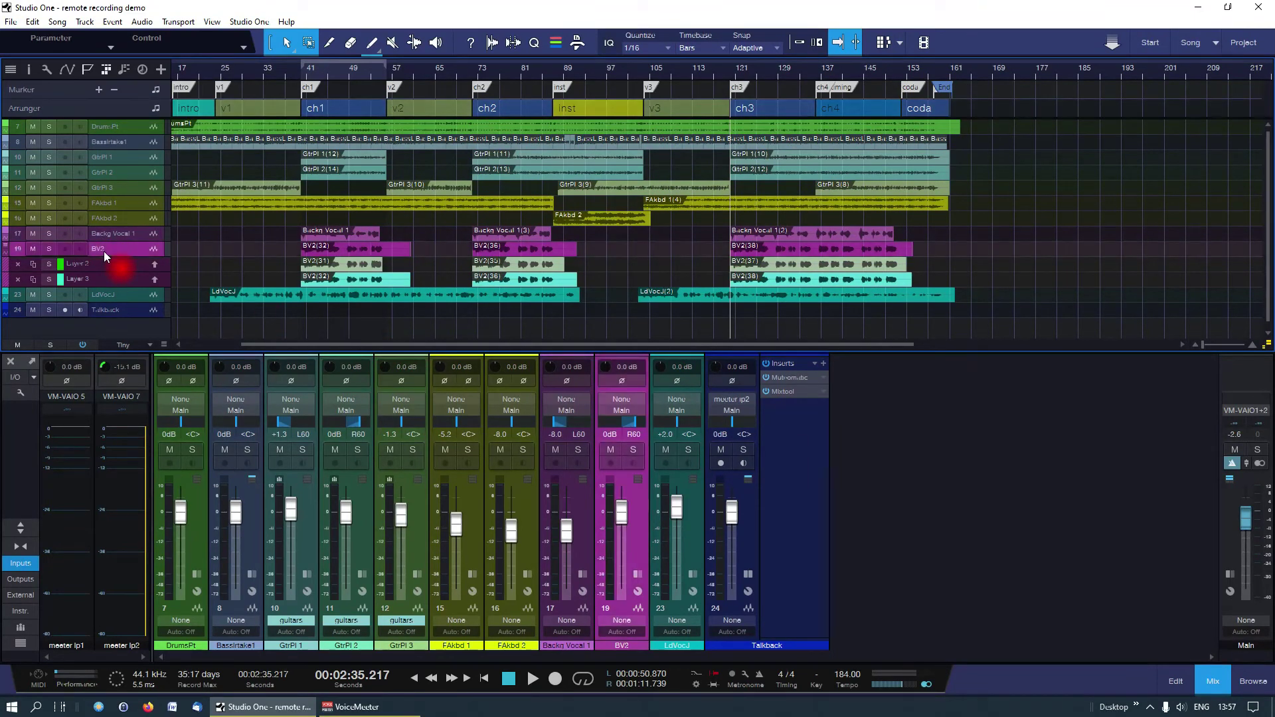
{"action": "key", "text": "shift+m"}
{"action": "left_click", "coordinate": [318, 253]}
{"action": "key", "text": "ctrl+shift+a"}
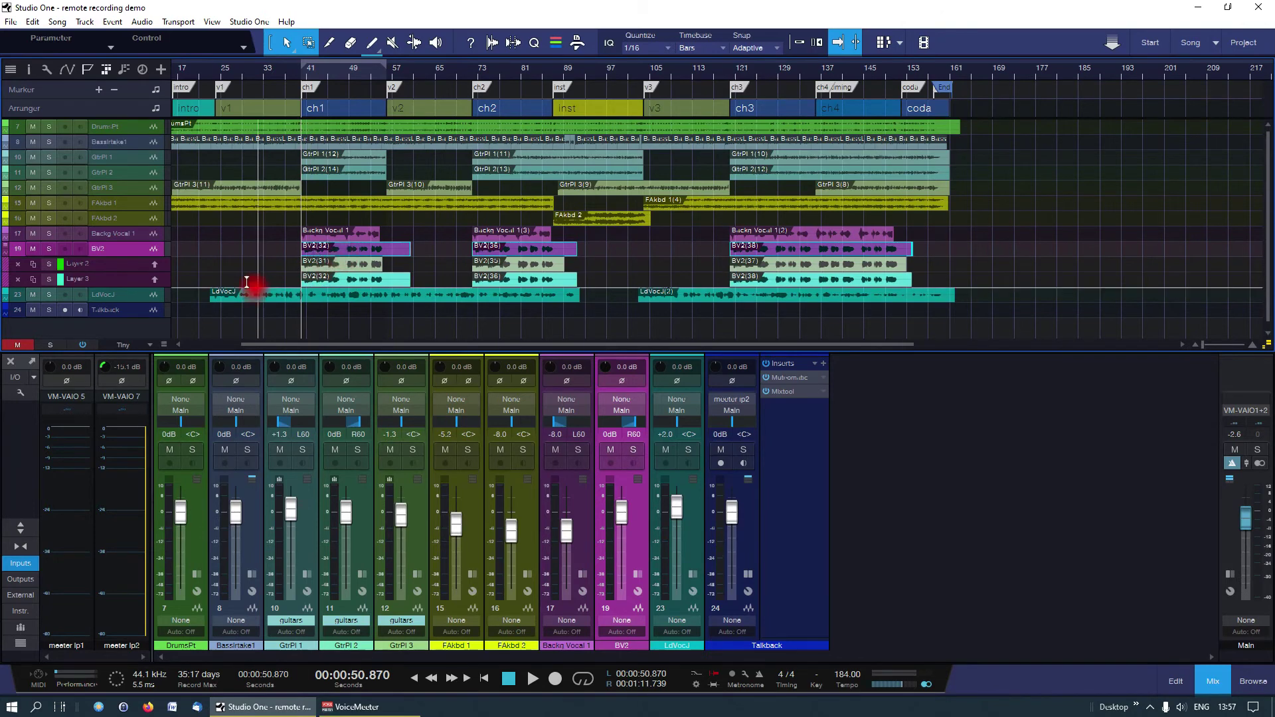
{"action": "left_click", "coordinate": [151, 342]}
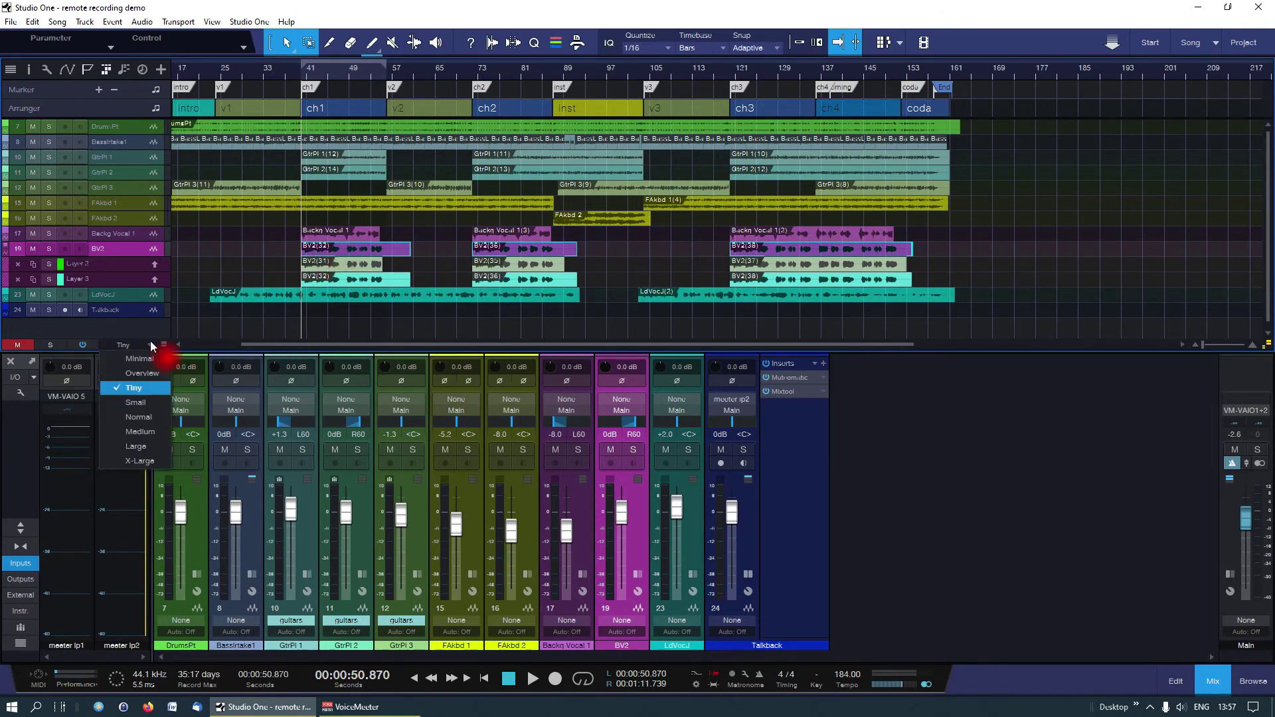
{"action": "left_click", "coordinate": [152, 418]}
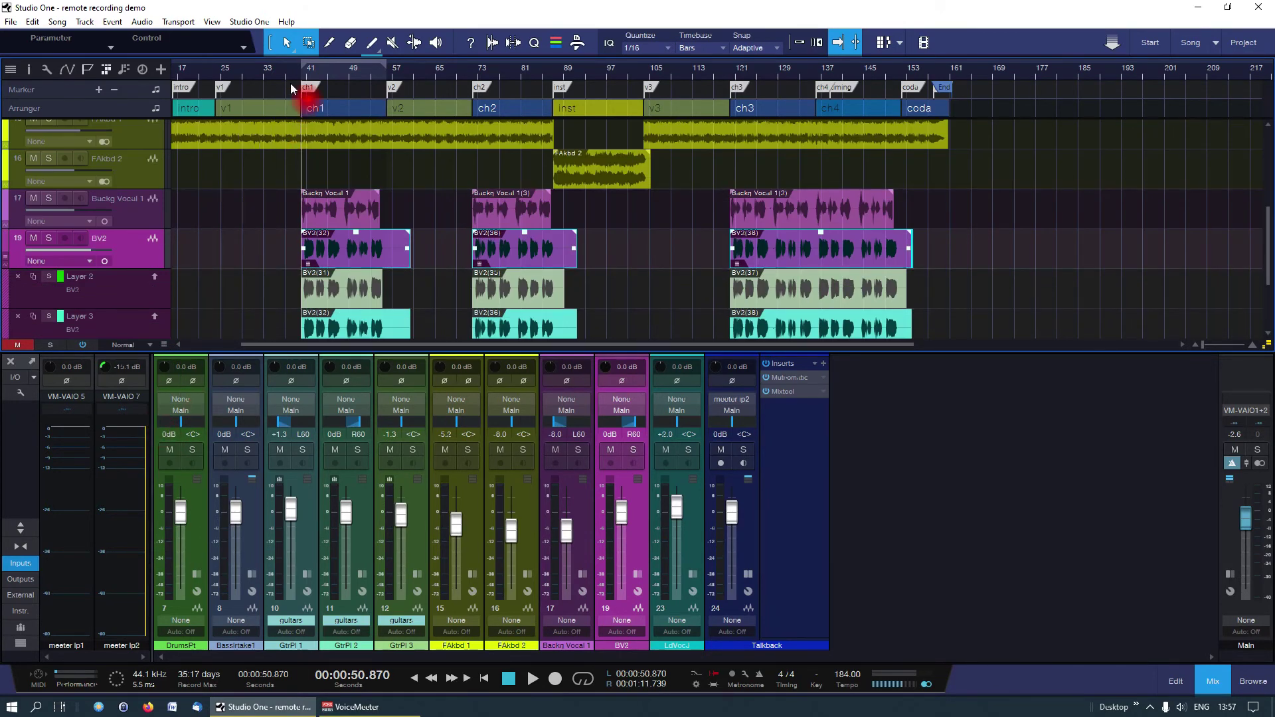
{"action": "left_click_drag", "start_coordinate": [288, 70], "coordinate": [498, 226]}
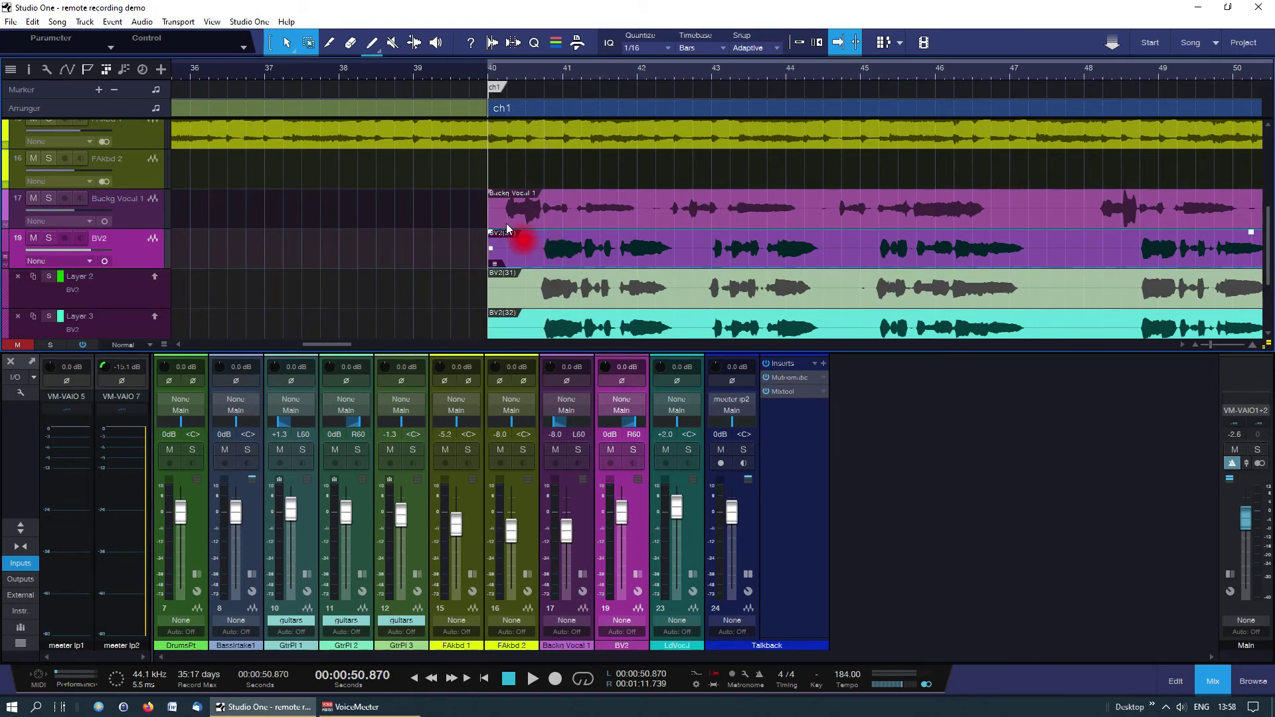
{"action": "left_click_drag", "start_coordinate": [507, 229], "coordinate": [350, 72]}
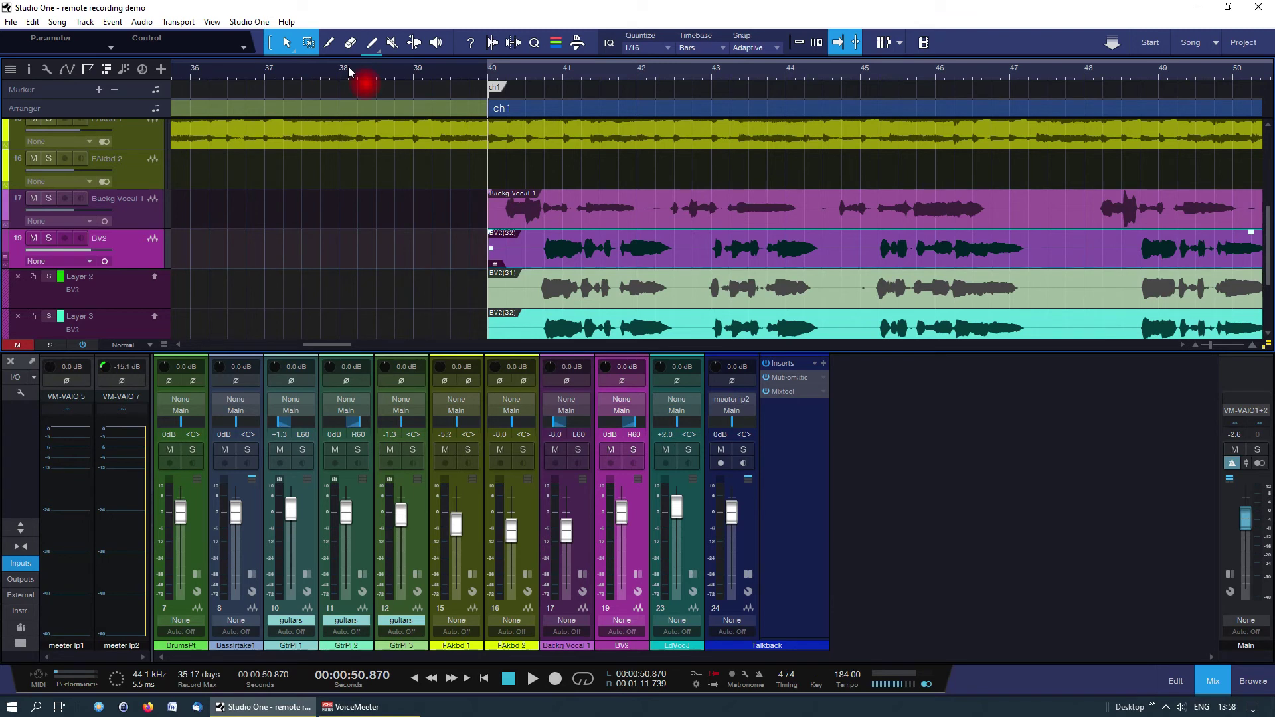
{"action": "left_click", "coordinate": [350, 72]}
{"action": "key", "text": "space"}
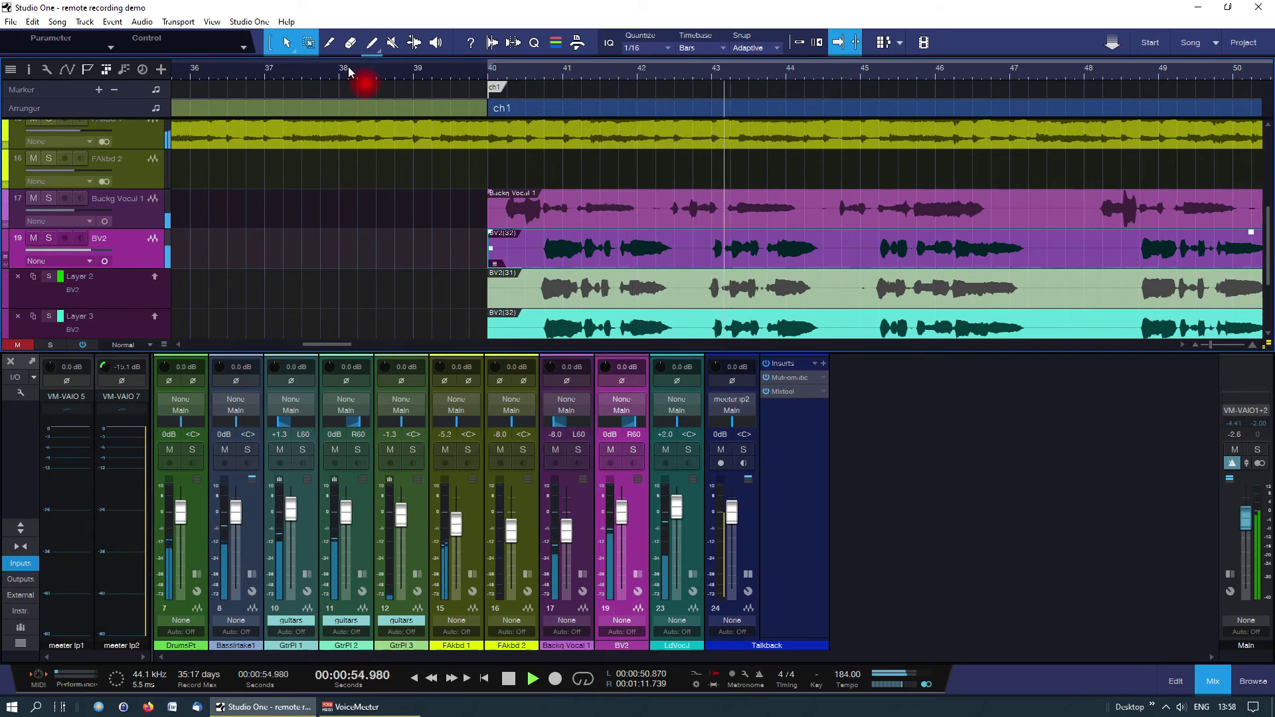
{"action": "key", "text": "space"}
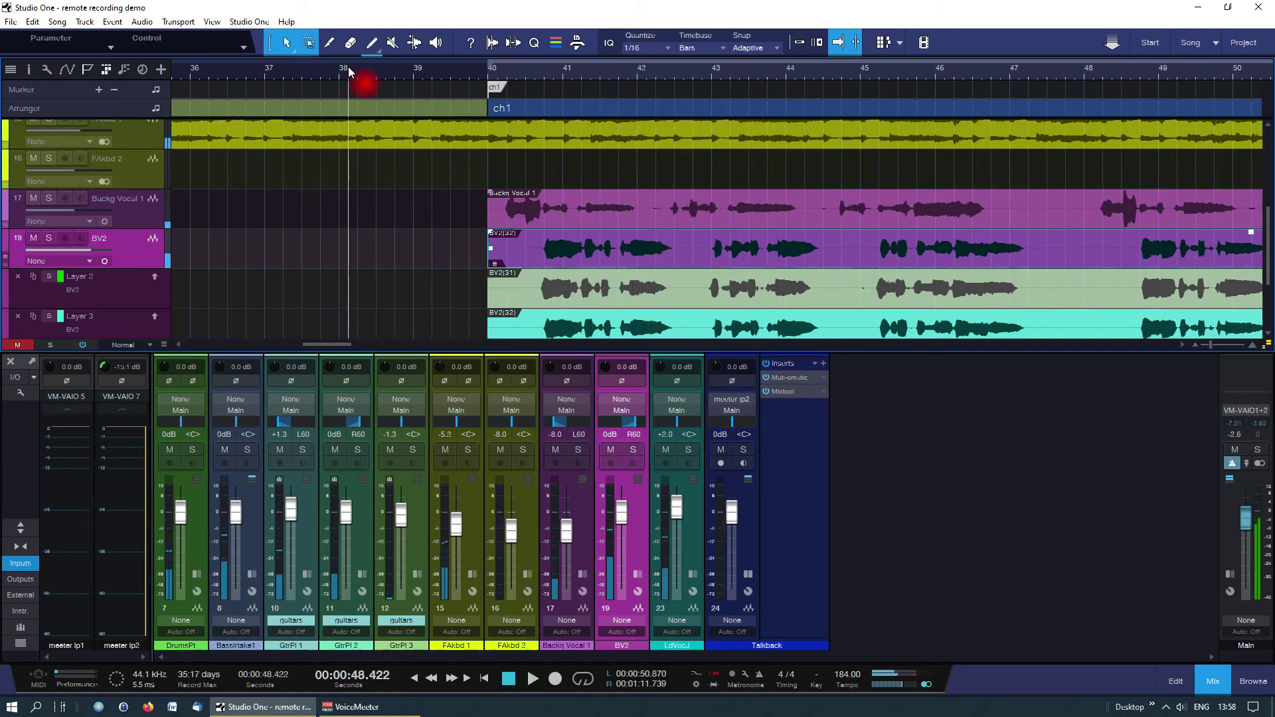
{"action": "left_click", "coordinate": [721, 259]}
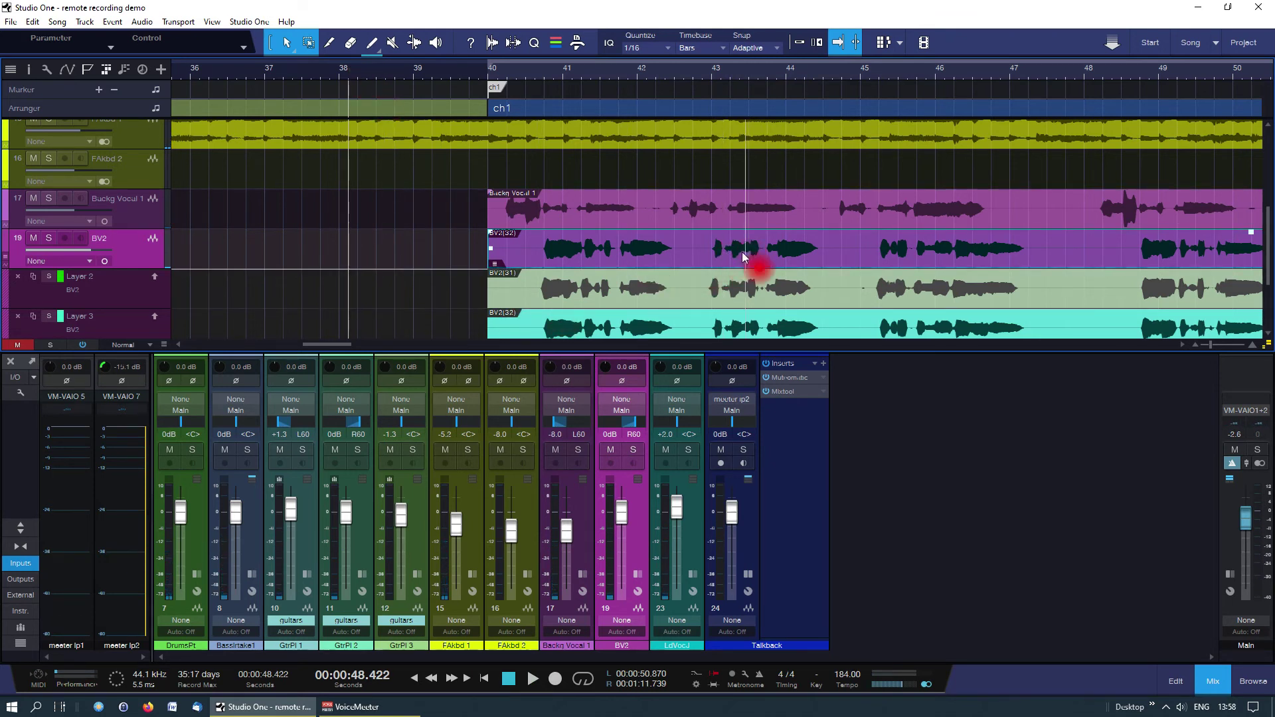
{"action": "left_click_drag", "start_coordinate": [732, 259], "coordinate": [707, 261]}
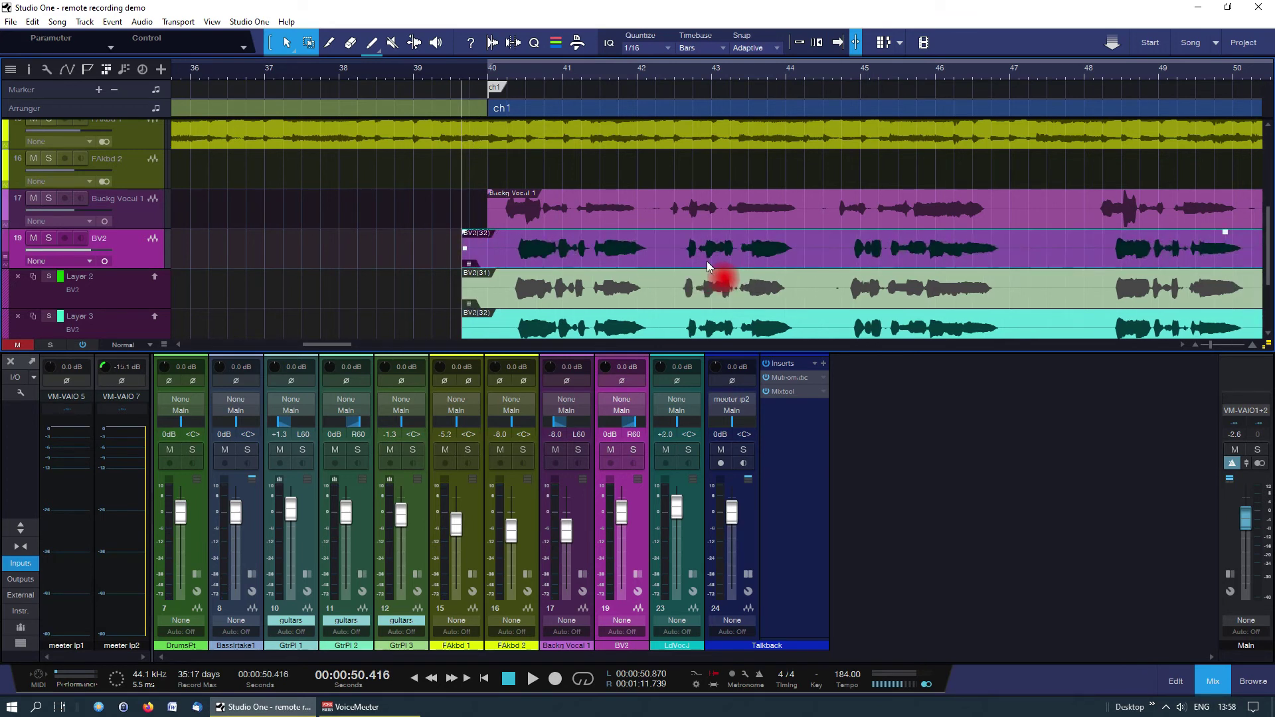
{"action": "key", "text": "space"}
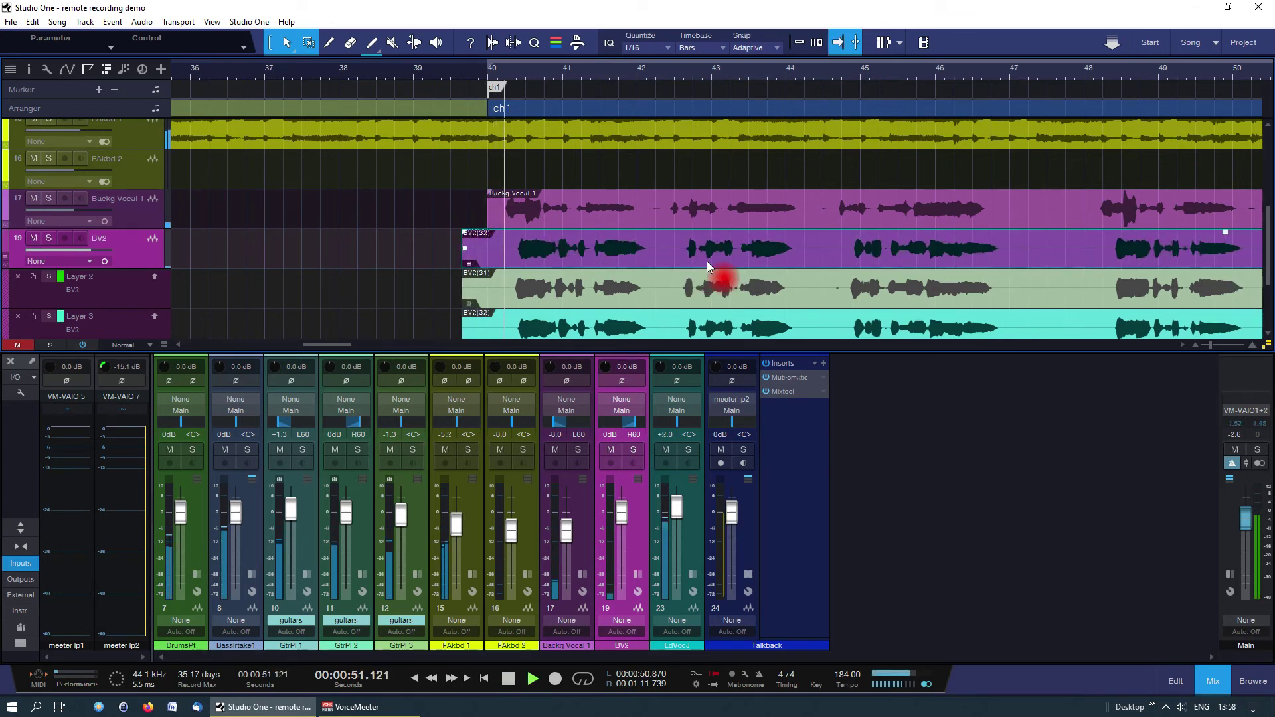
{"action": "key", "text": "space"}
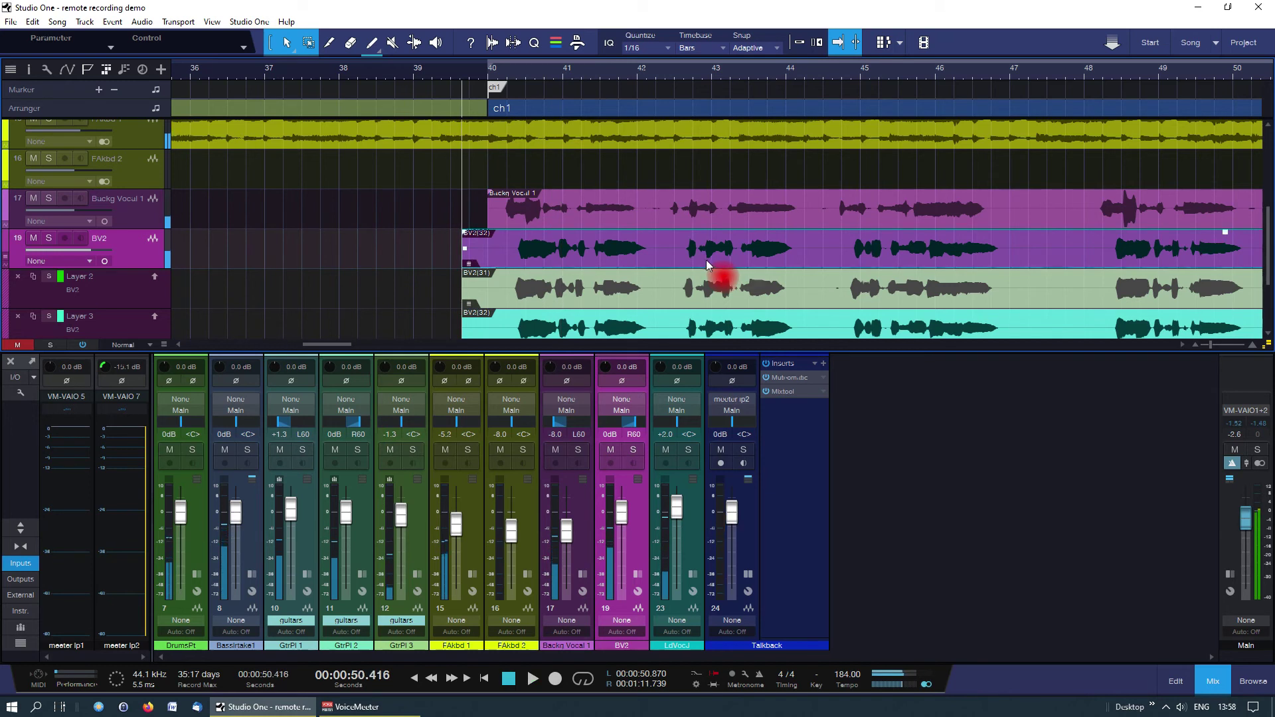
{"action": "left_click_drag", "start_coordinate": [707, 260], "coordinate": [691, 261]}
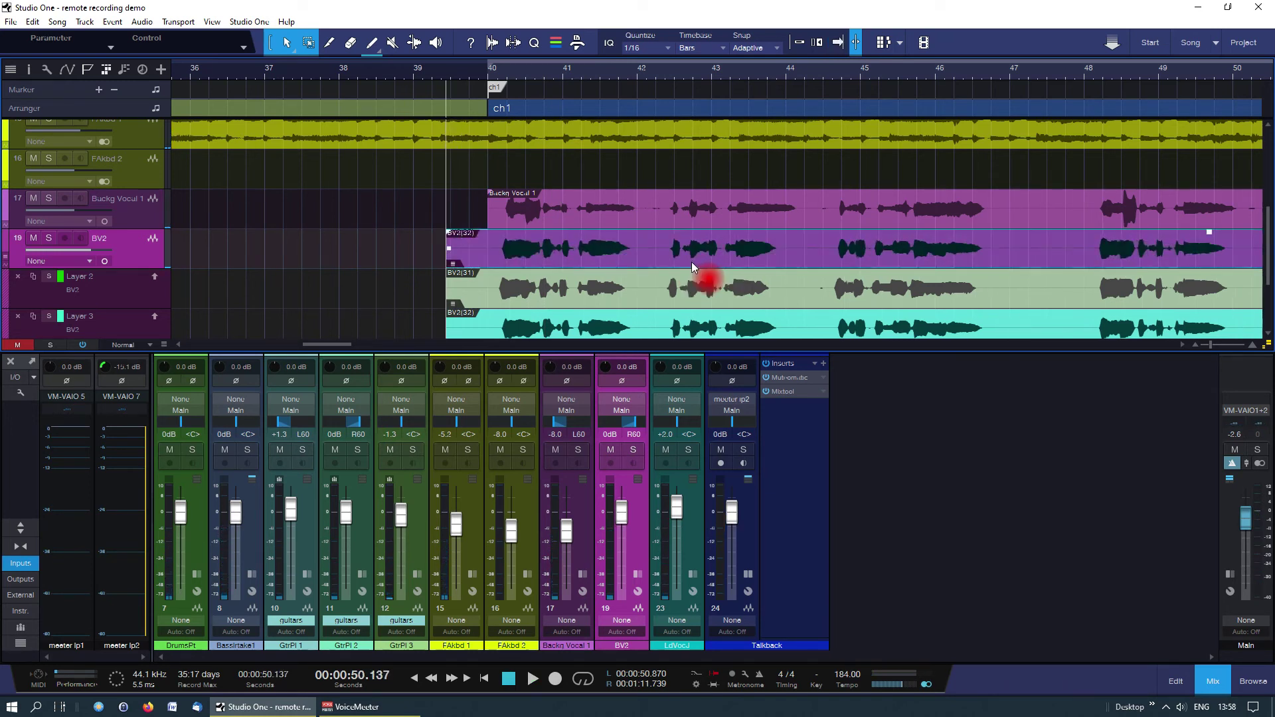
{"action": "key", "text": "f"}
{"action": "key", "text": "space"}
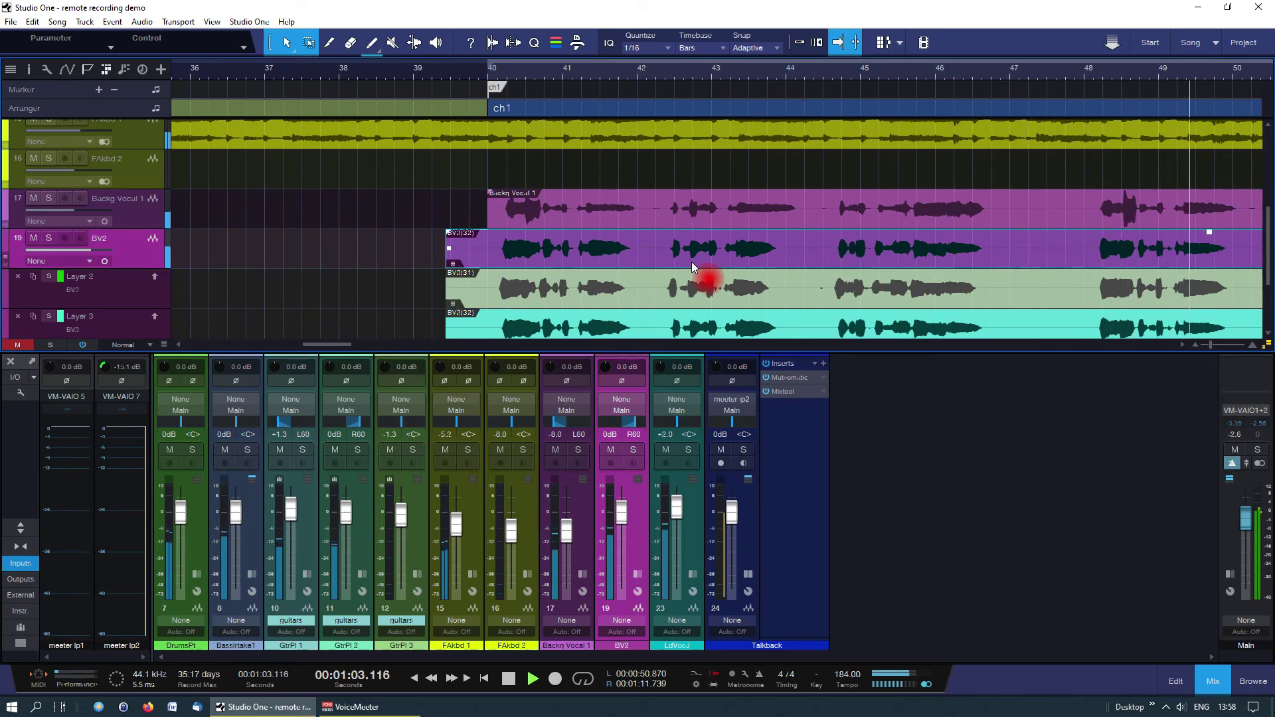
{"action": "key", "text": "space"}
Step: Play chorus 2, then nudge its BV2 take slightly later to line up with the backing vocal
{"action": "key", "text": "KP_2"}
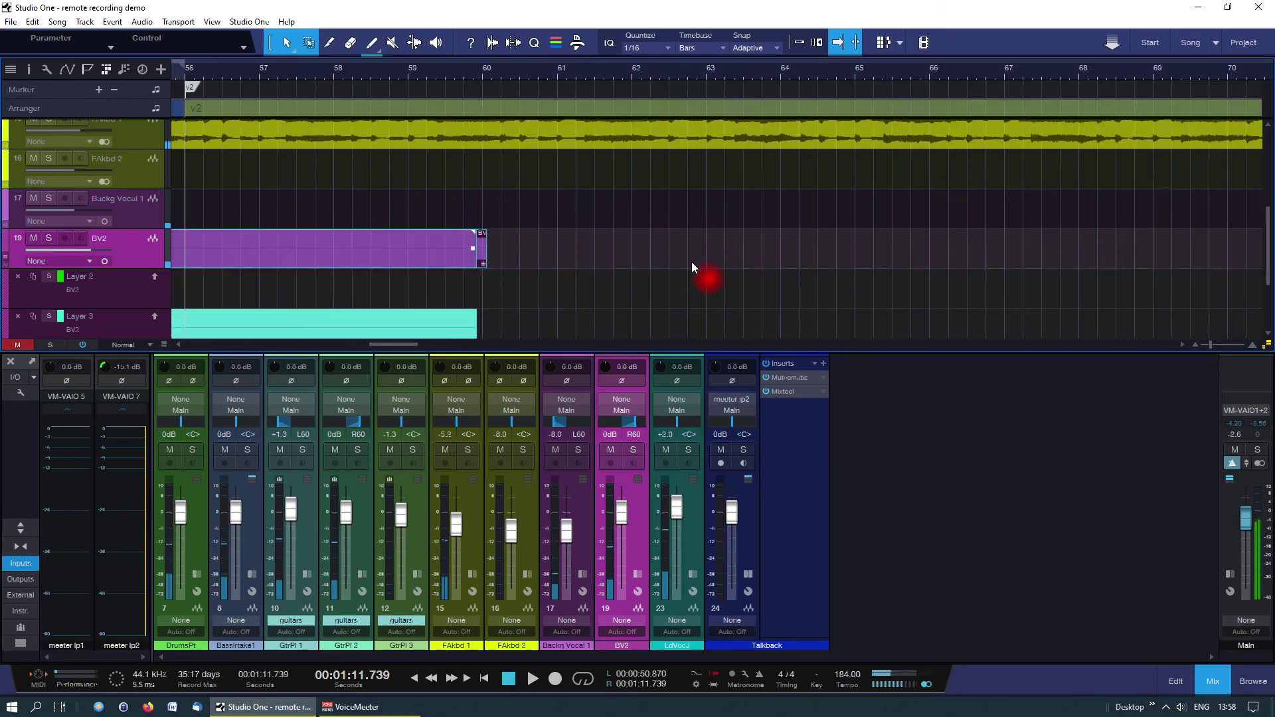
{"action": "key", "text": "n"}
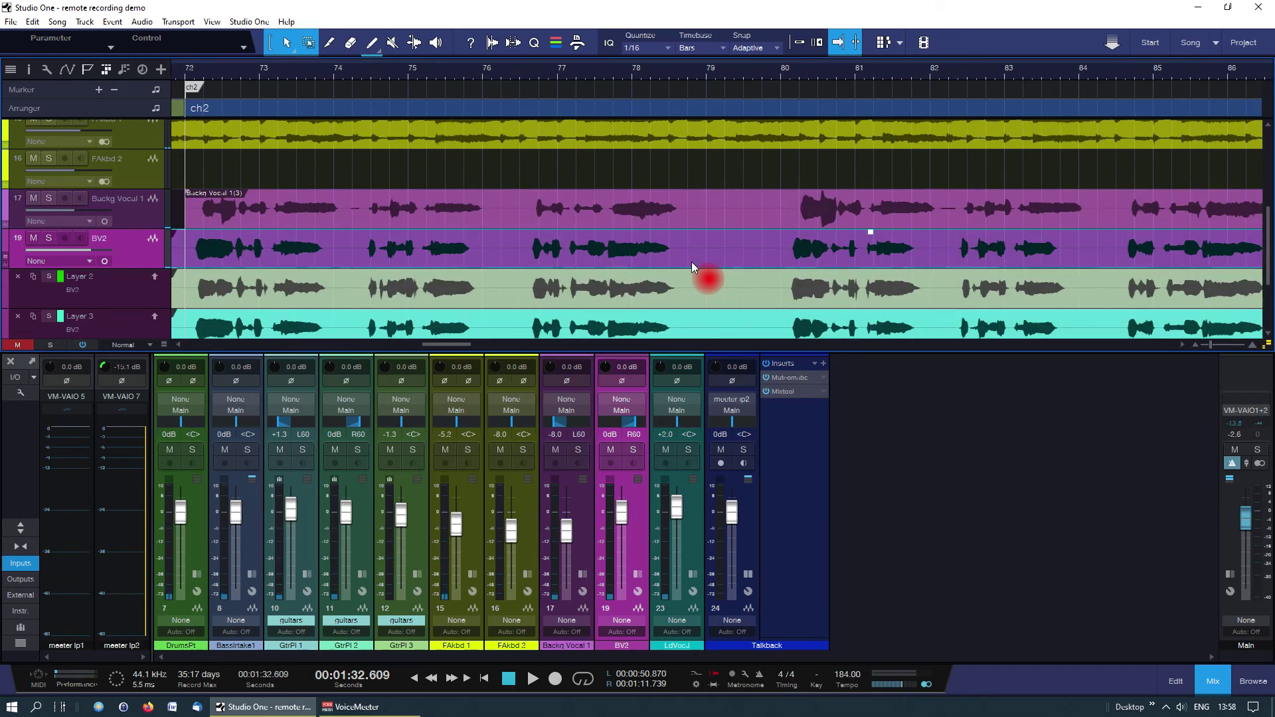
{"action": "key", "text": "space"}
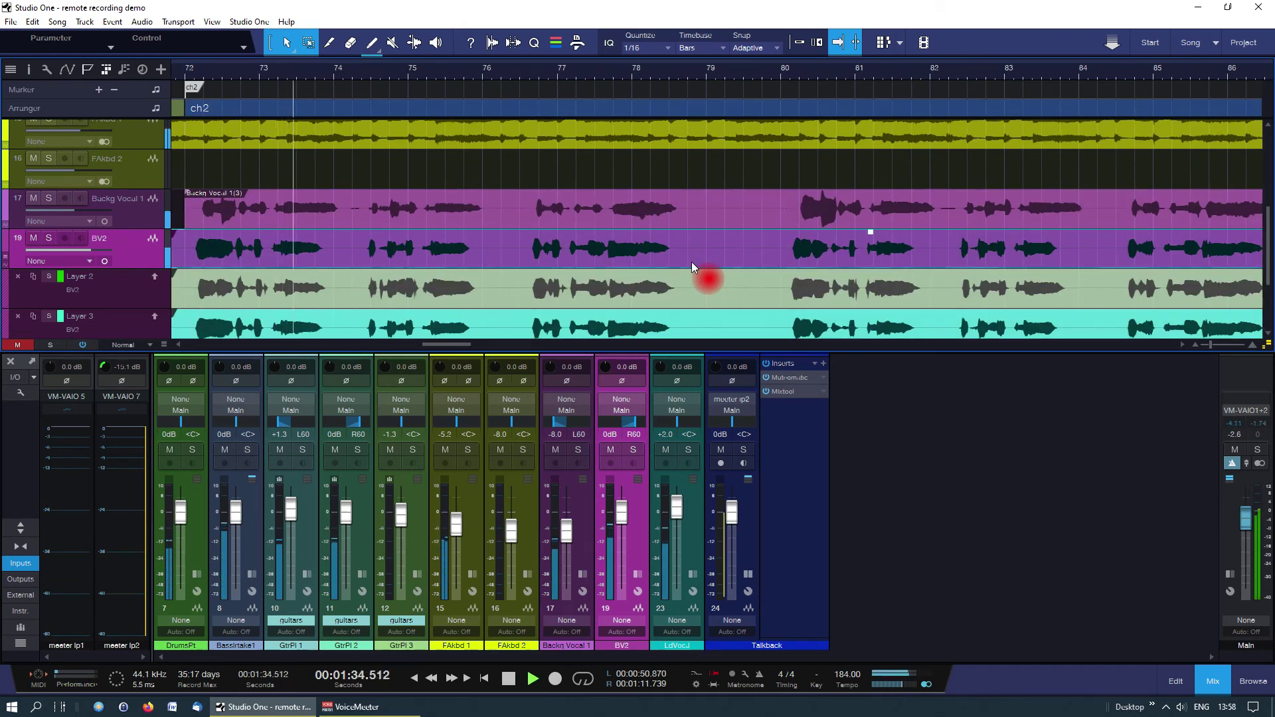
{"action": "key", "text": "space"}
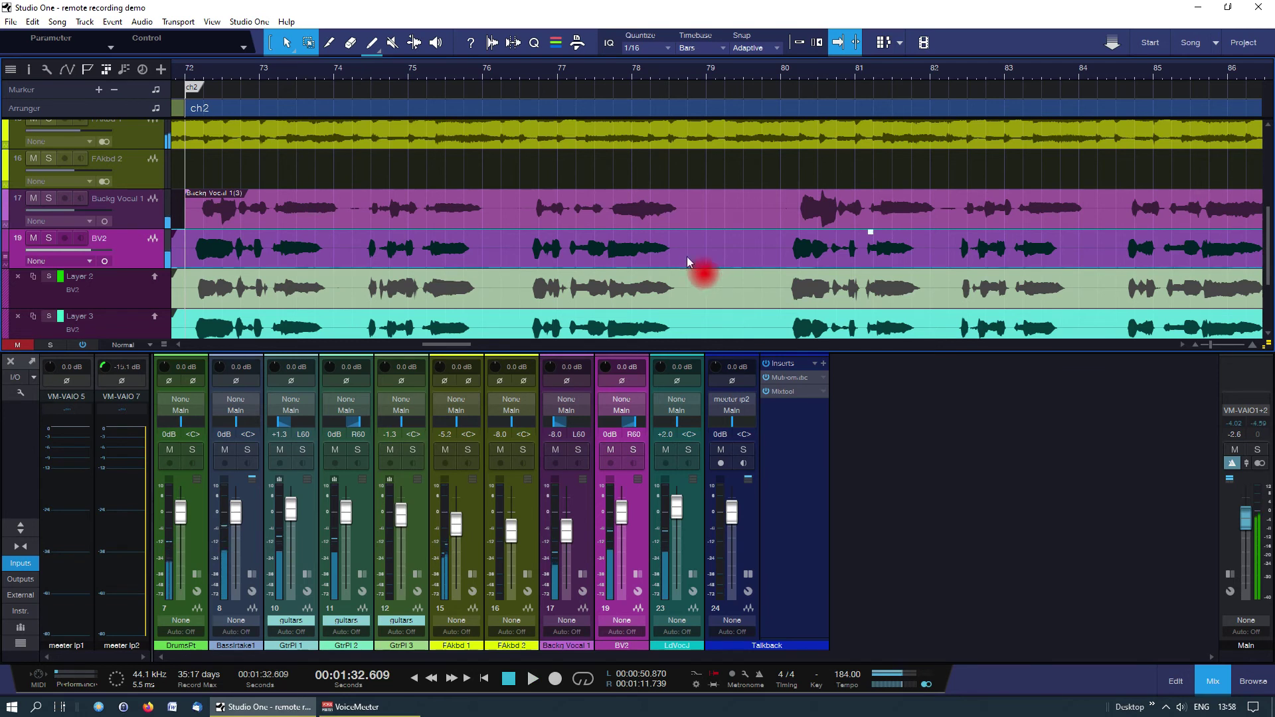
{"action": "left_click", "coordinate": [665, 256]}
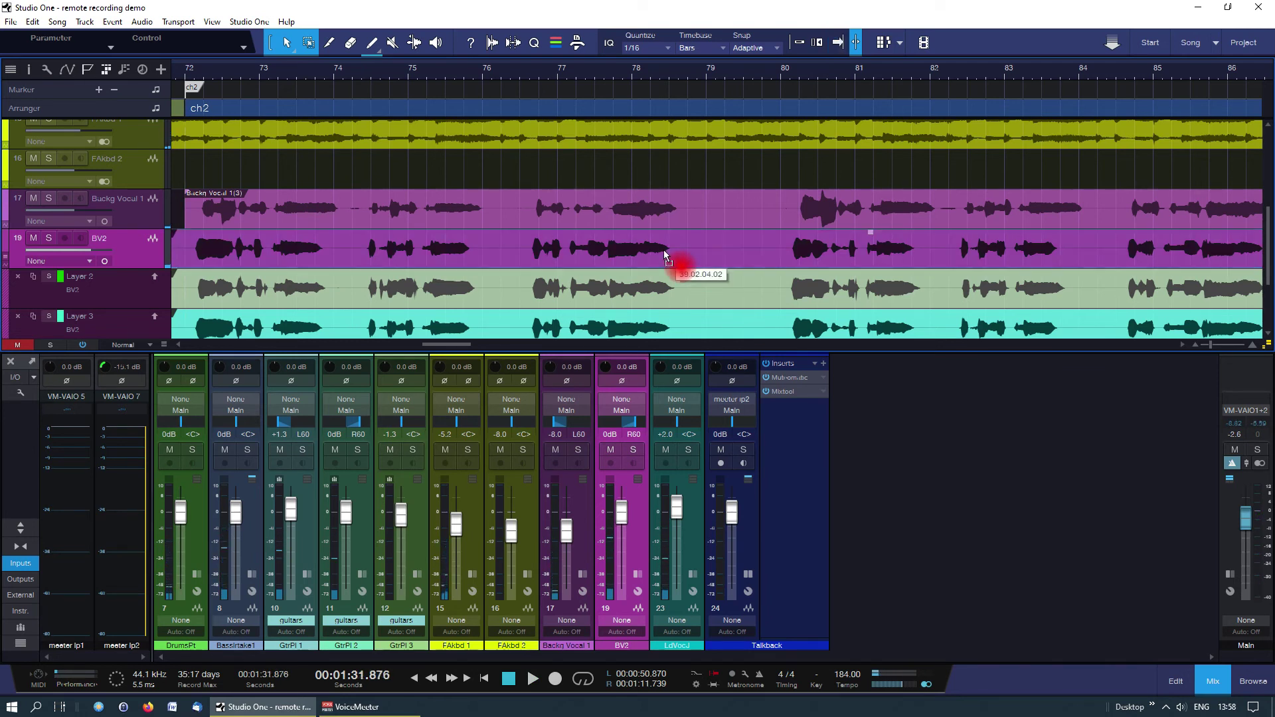
{"action": "left_click_drag", "start_coordinate": [665, 256], "coordinate": [668, 257]}
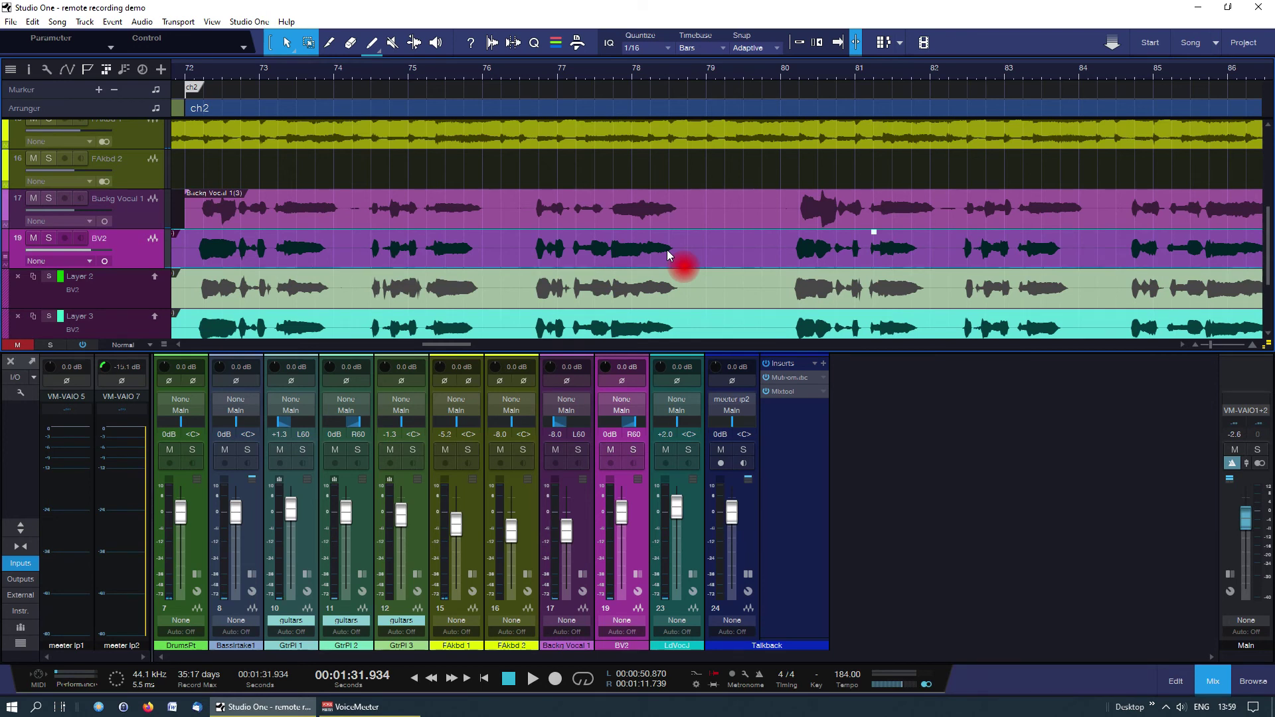
Step: Replay choruses 2 and 1 to compare the BV2 takes against the backing vocal
{"action": "key", "text": "space"}
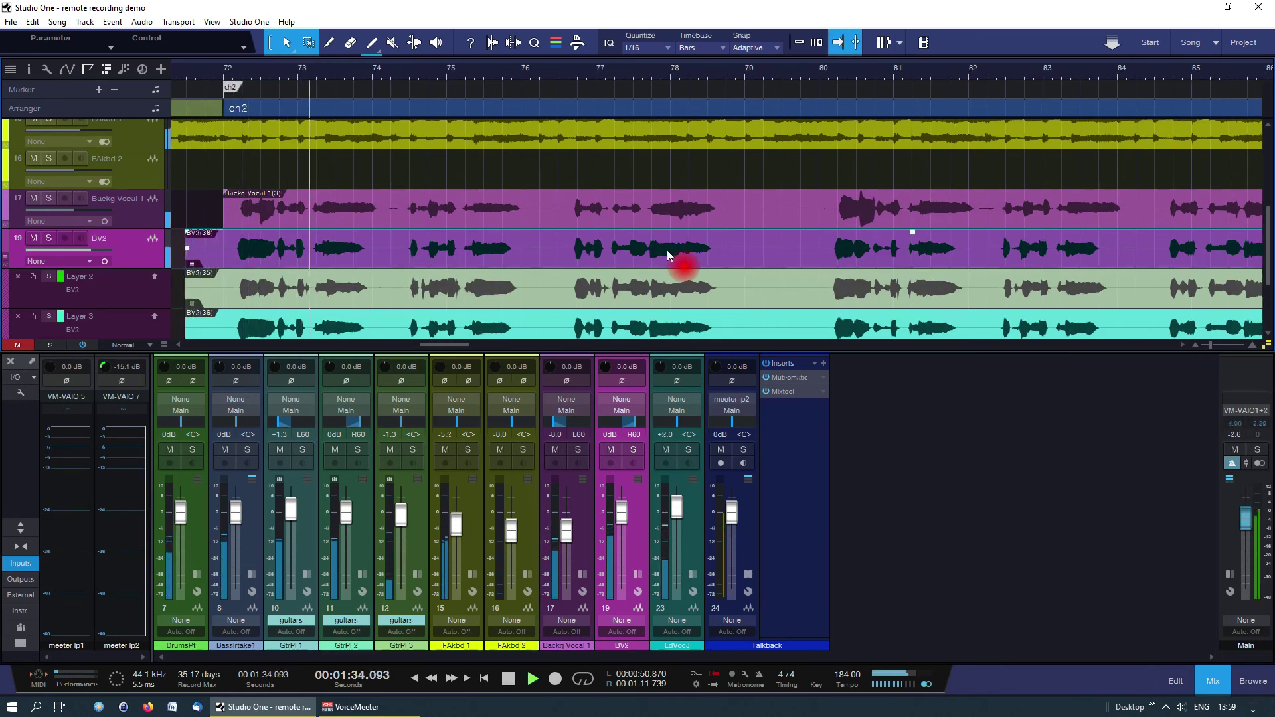
{"action": "key", "text": "space"}
{"action": "left_click", "coordinate": [562, 194]}
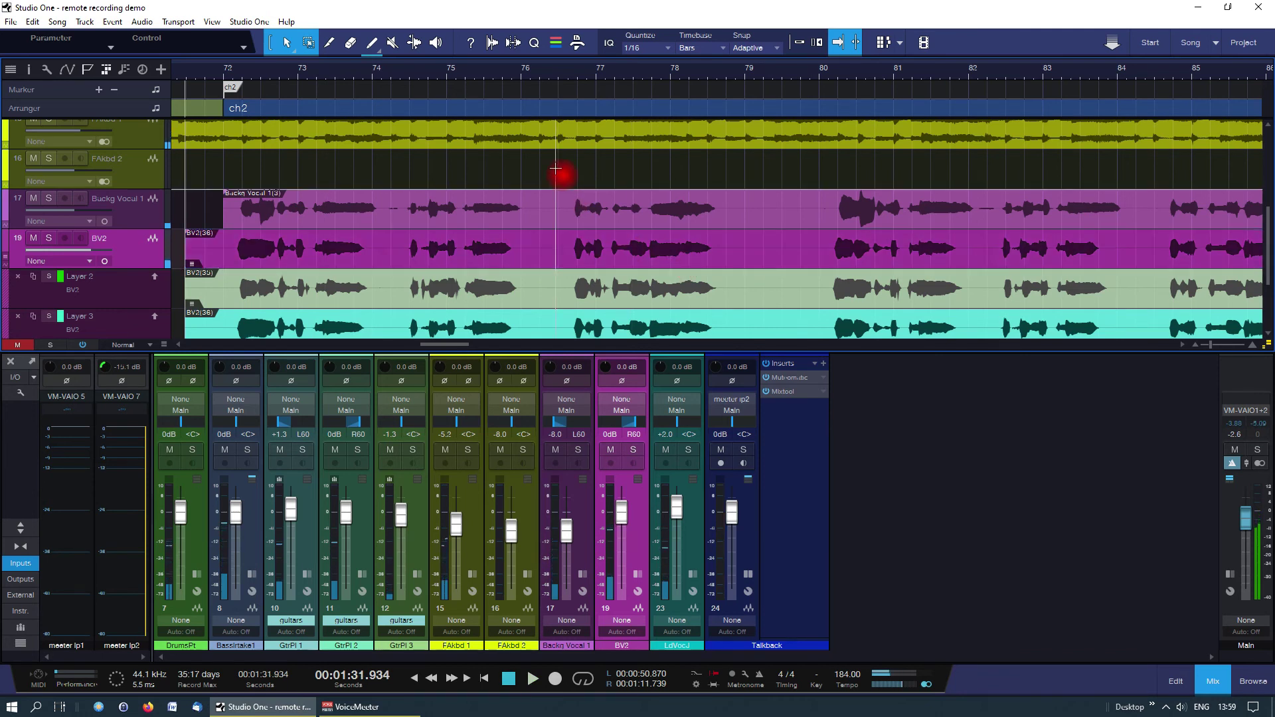
{"action": "left_click", "coordinate": [575, 257]}
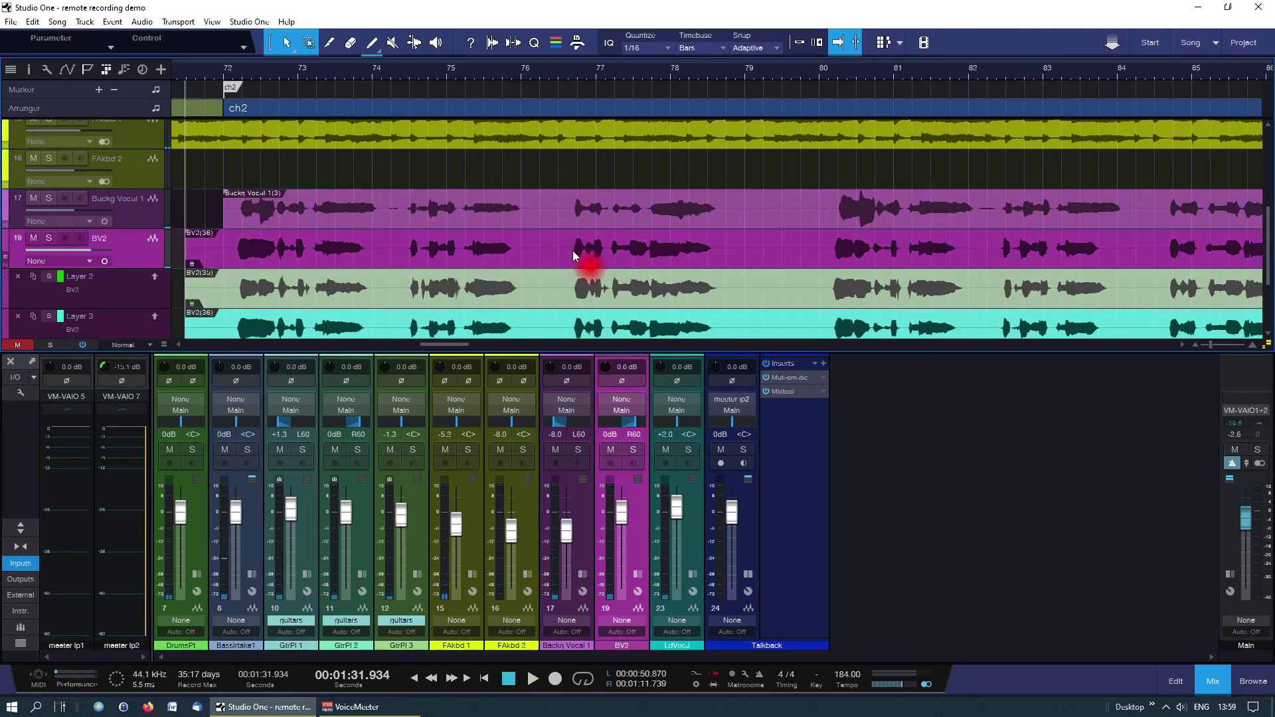
{"action": "key", "text": "space"}
{"action": "key", "text": "space"}
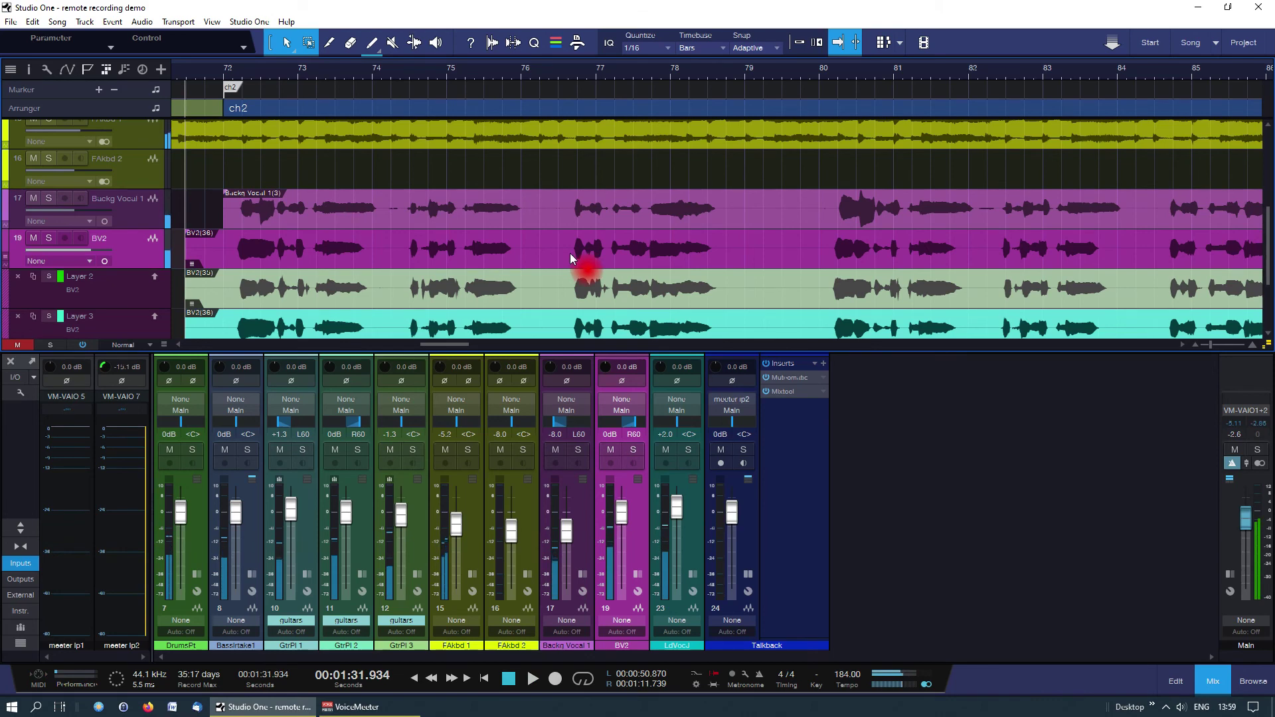
{"action": "key", "text": "KP_1"}
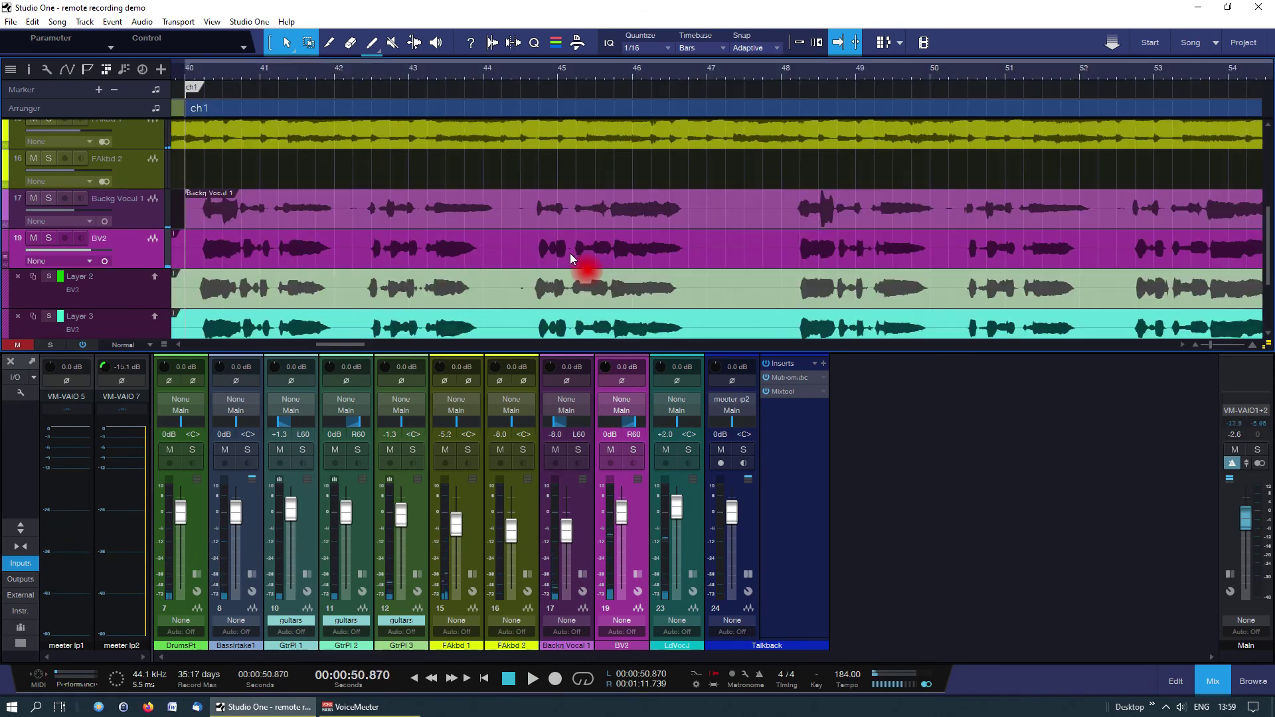
{"action": "key", "text": "space"}
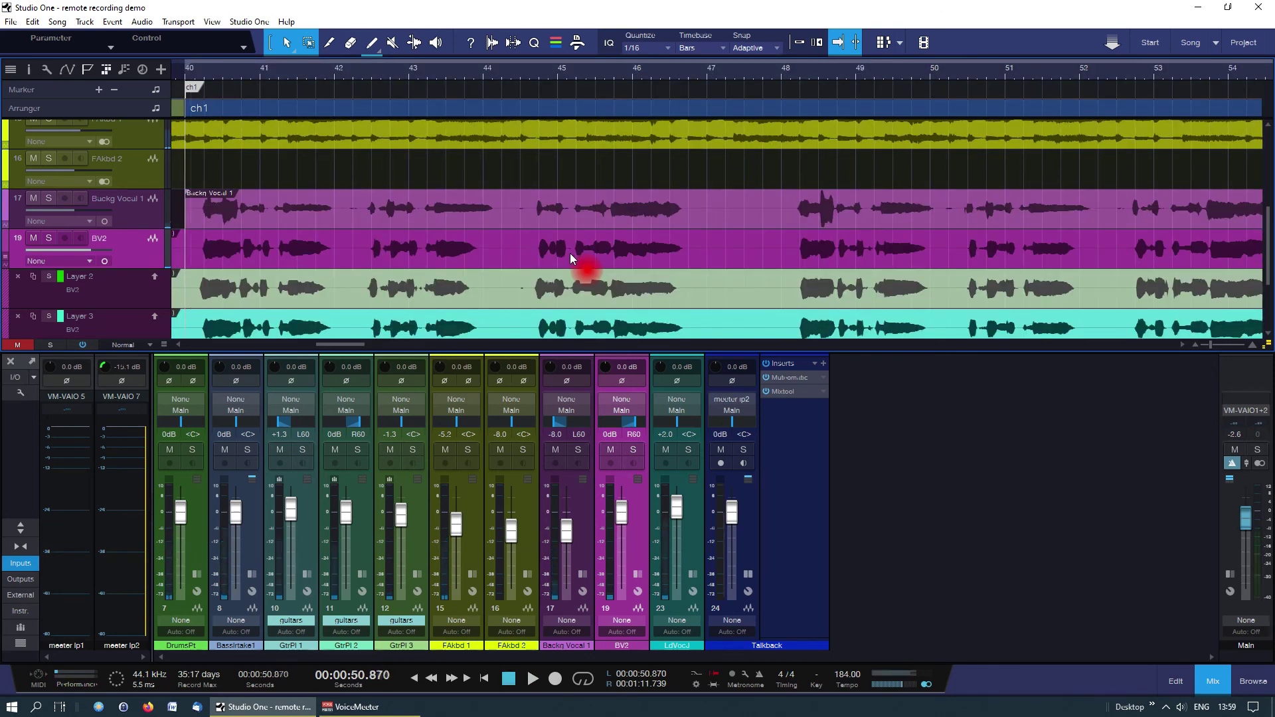
{"action": "left_click", "coordinate": [574, 254]}
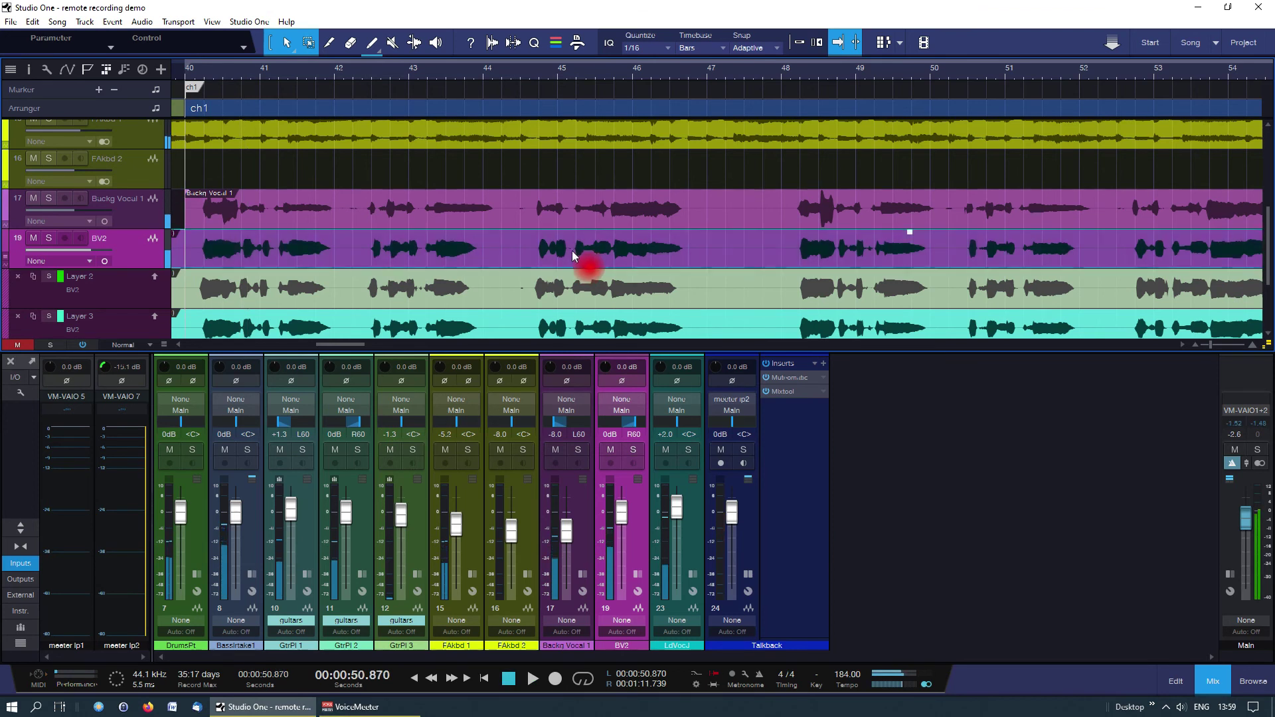
{"action": "left_click", "coordinate": [561, 288]}
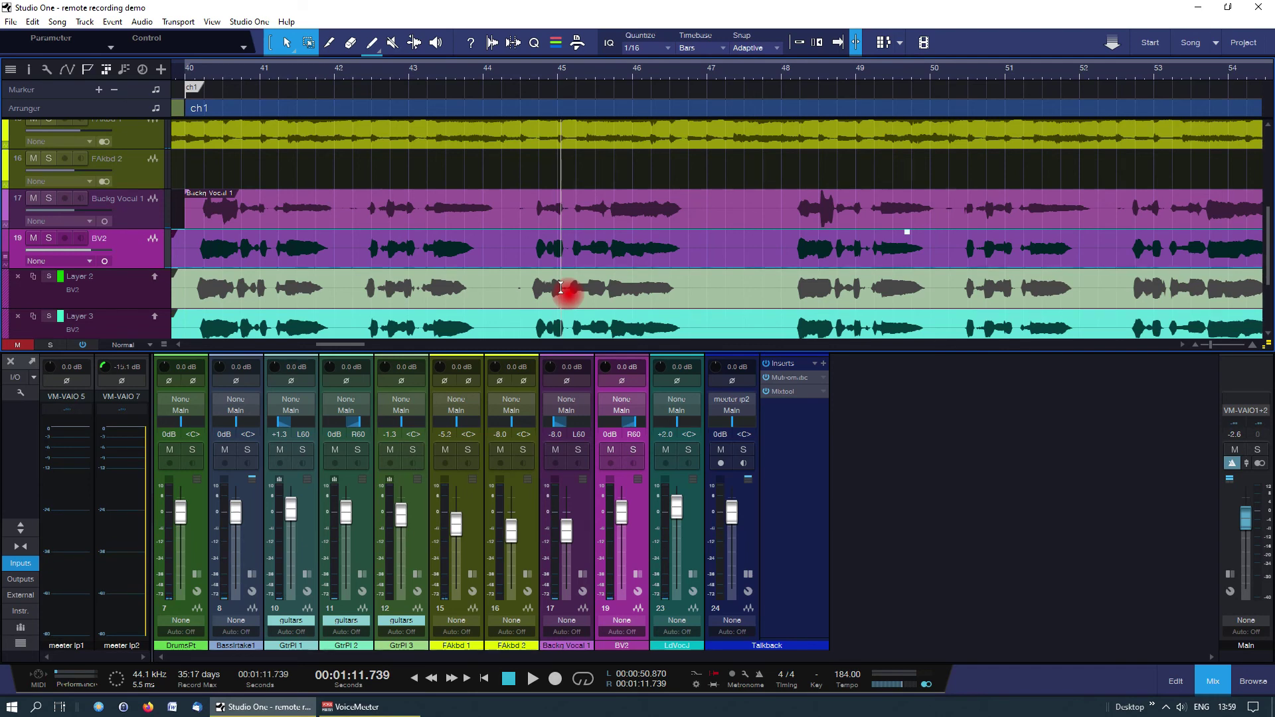
Step: Check the takes in choruses 2 and 3, then zoom out to show most of the song
{"action": "key", "text": "f"}
{"action": "key", "text": "space"}
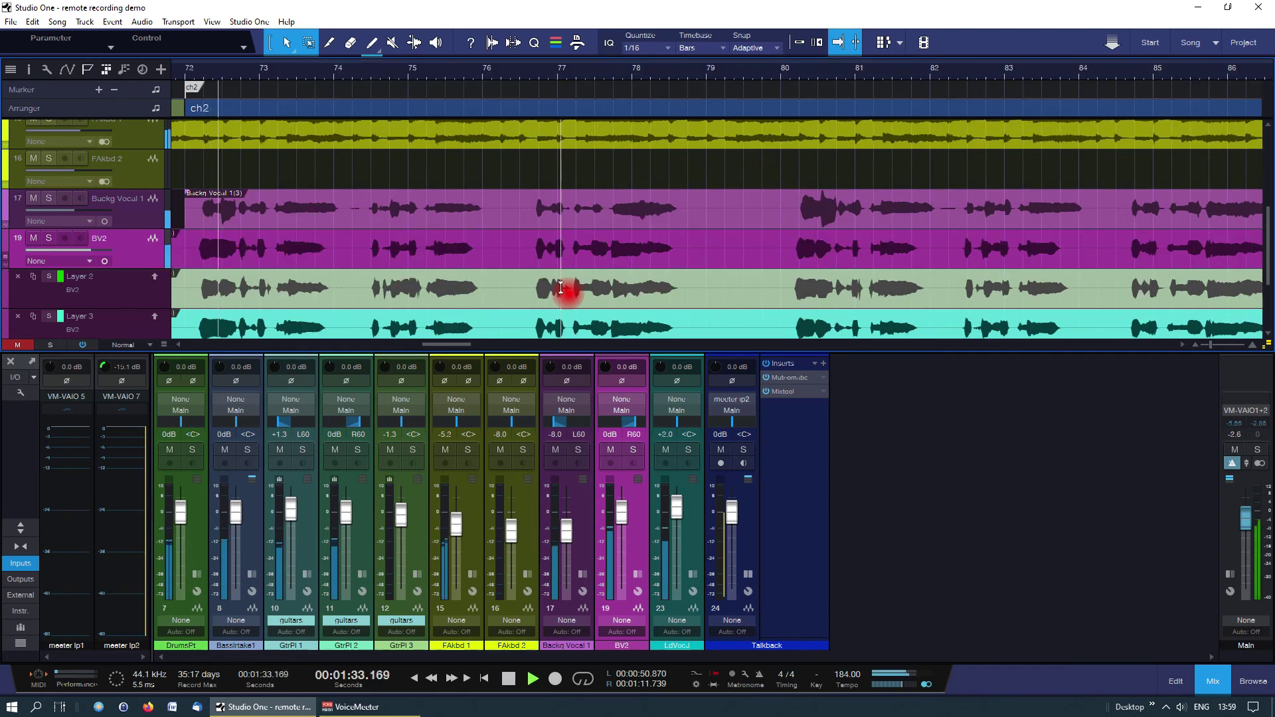
{"action": "key", "text": "space"}
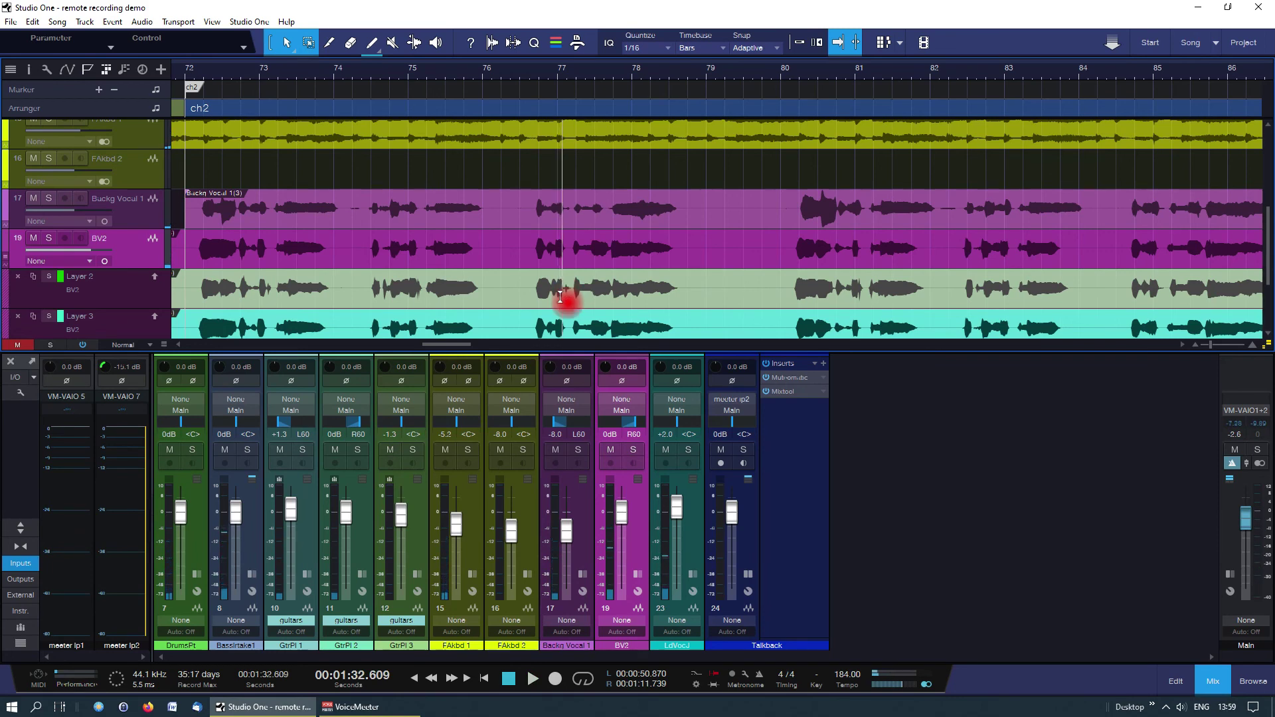
{"action": "key", "text": "shift+n"}
{"action": "key", "text": "shift+n"}
{"action": "key", "text": "shift+n"}
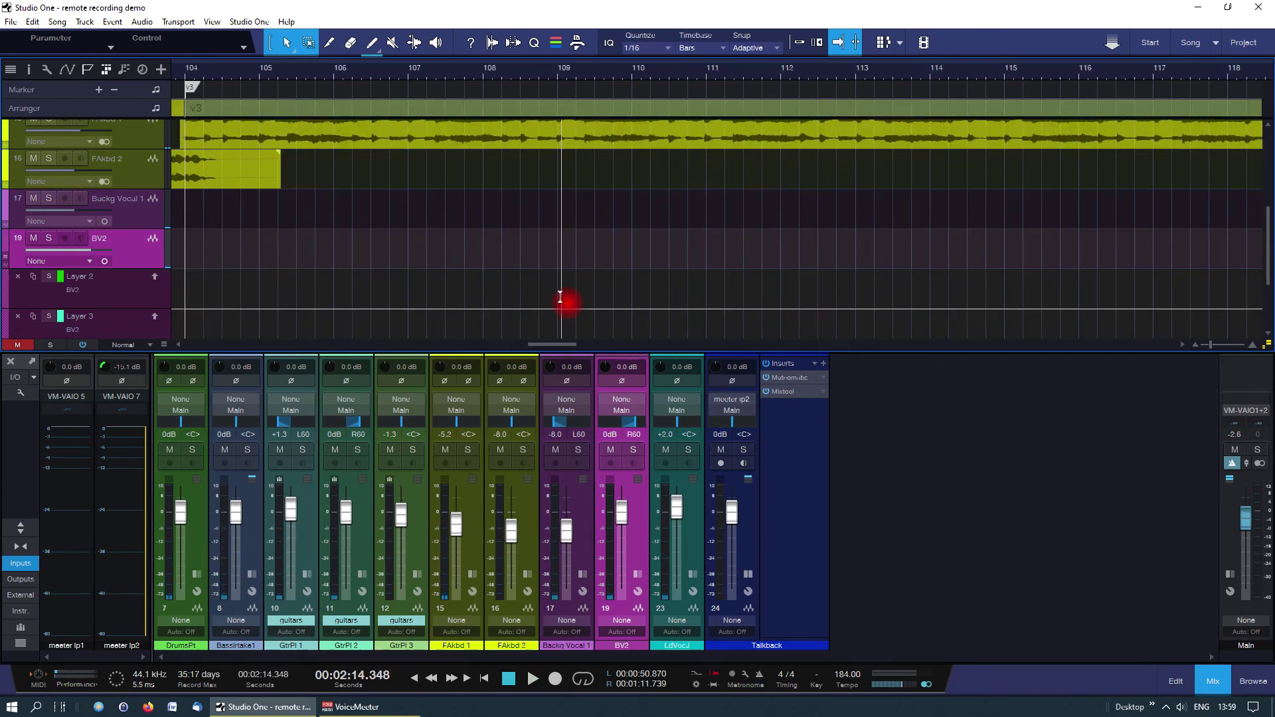
{"action": "key", "text": "space"}
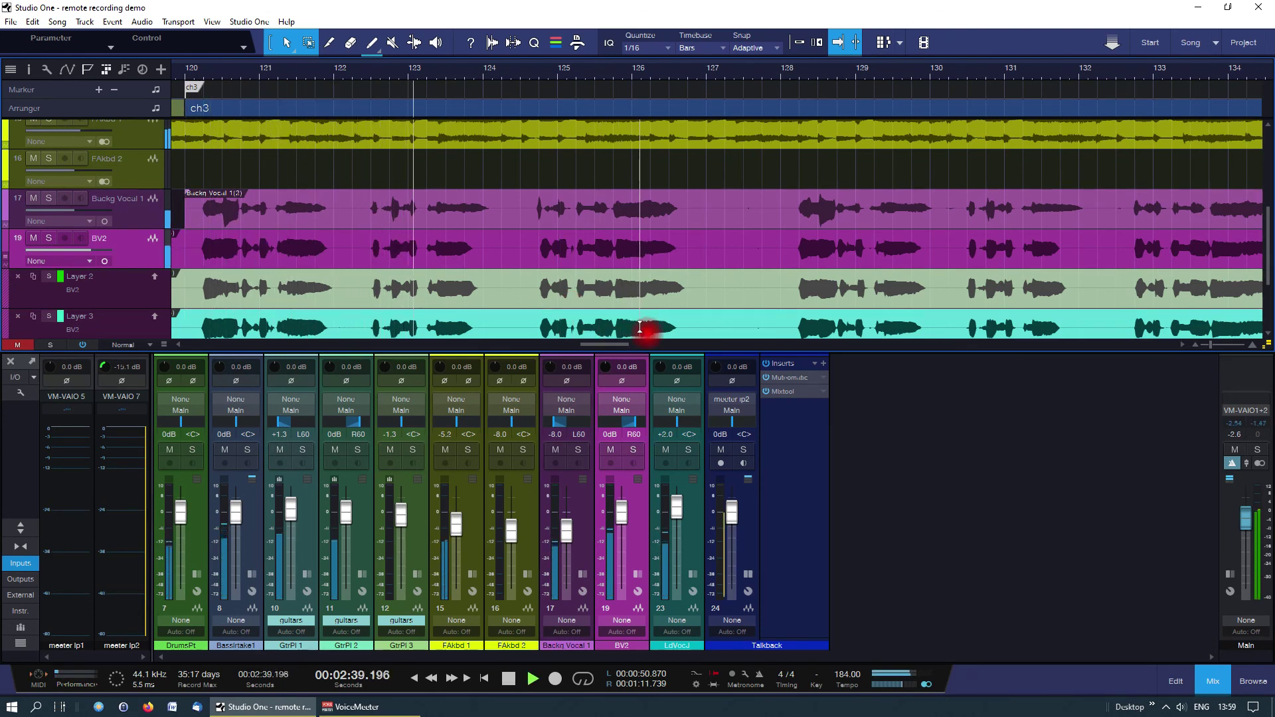
{"action": "key", "text": "space"}
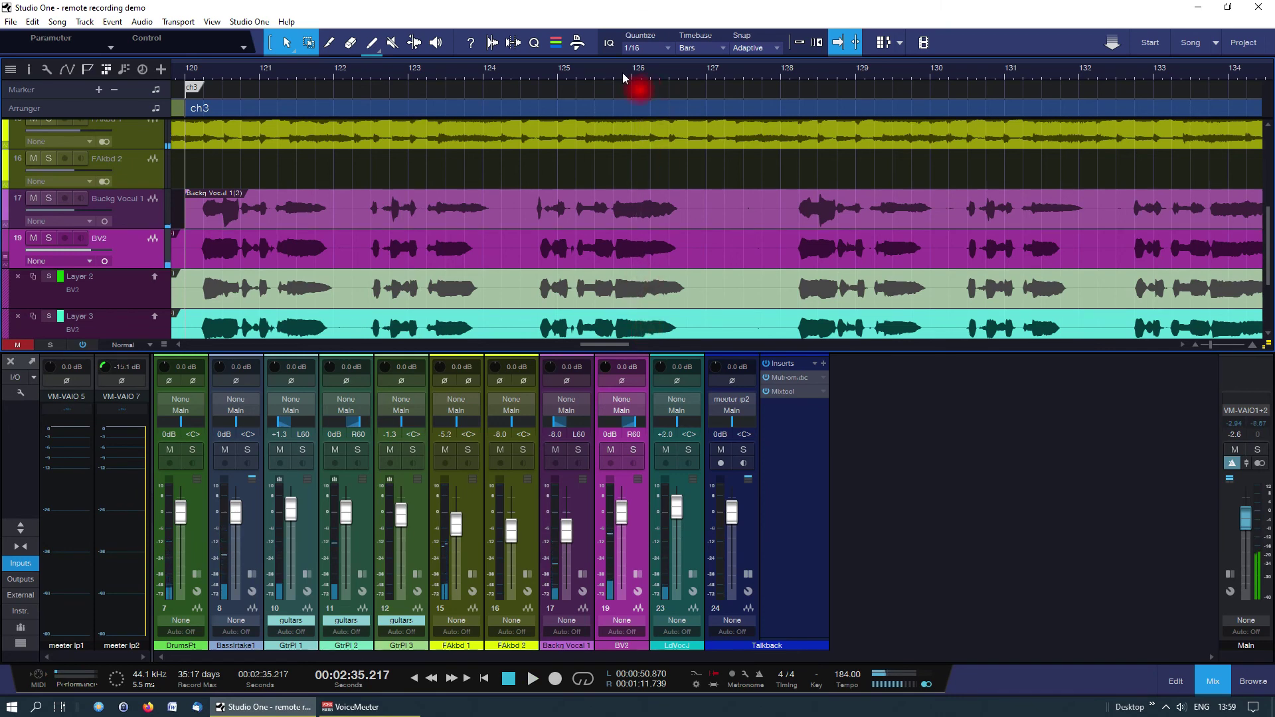
{"action": "left_click_drag", "start_coordinate": [635, 80], "coordinate": [655, 29]}
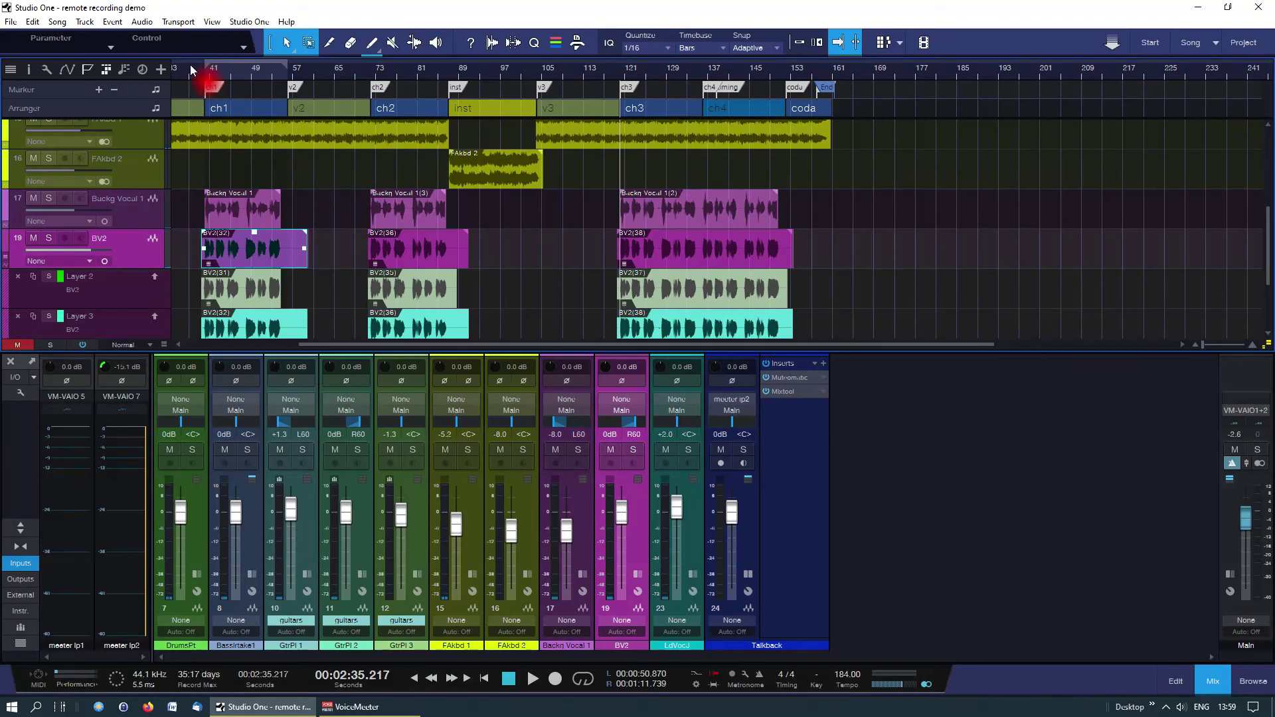
Step: Play the vocals from just before chorus 1, then zoom in on the chorus 2 vocal start around bar 72
{"action": "left_click", "coordinate": [191, 69]}
{"action": "key", "text": "space"}
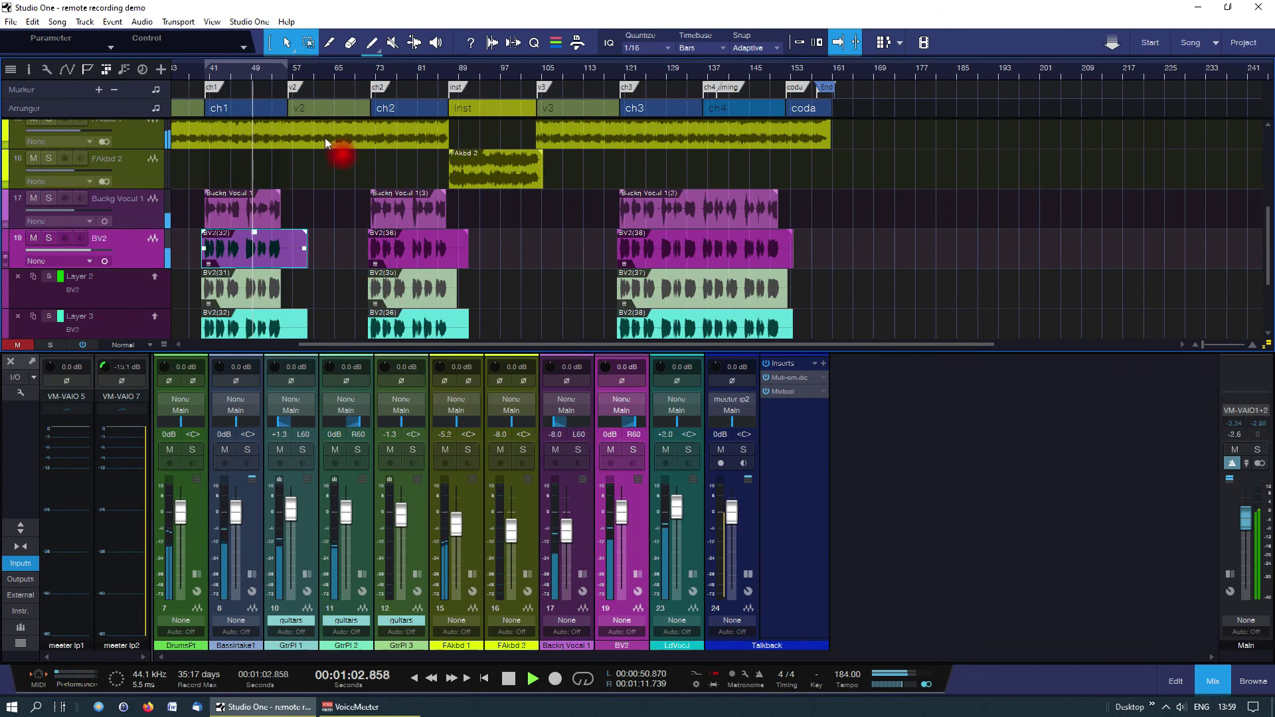
{"action": "key", "text": "space"}
{"action": "mouse_move", "coordinate": [332, 74]}
{"action": "left_mouse_down"}
{"action": "mouse_move", "coordinate": [344, 127]}
{"action": "mouse_move", "coordinate": [196, 114]}
{"action": "mouse_move", "coordinate": [404, 83]}
{"action": "mouse_move", "coordinate": [336, 99]}
{"action": "mouse_move", "coordinate": [317, 323]}
{"action": "mouse_move", "coordinate": [299, 323]}
{"action": "mouse_move", "coordinate": [300, 286]}
{"action": "mouse_move", "coordinate": [296, 327]}
{"action": "mouse_move", "coordinate": [968, 342]}
{"action": "mouse_move", "coordinate": [935, 327]}
{"action": "mouse_move", "coordinate": [939, 292]}
{"action": "left_mouse_up"}
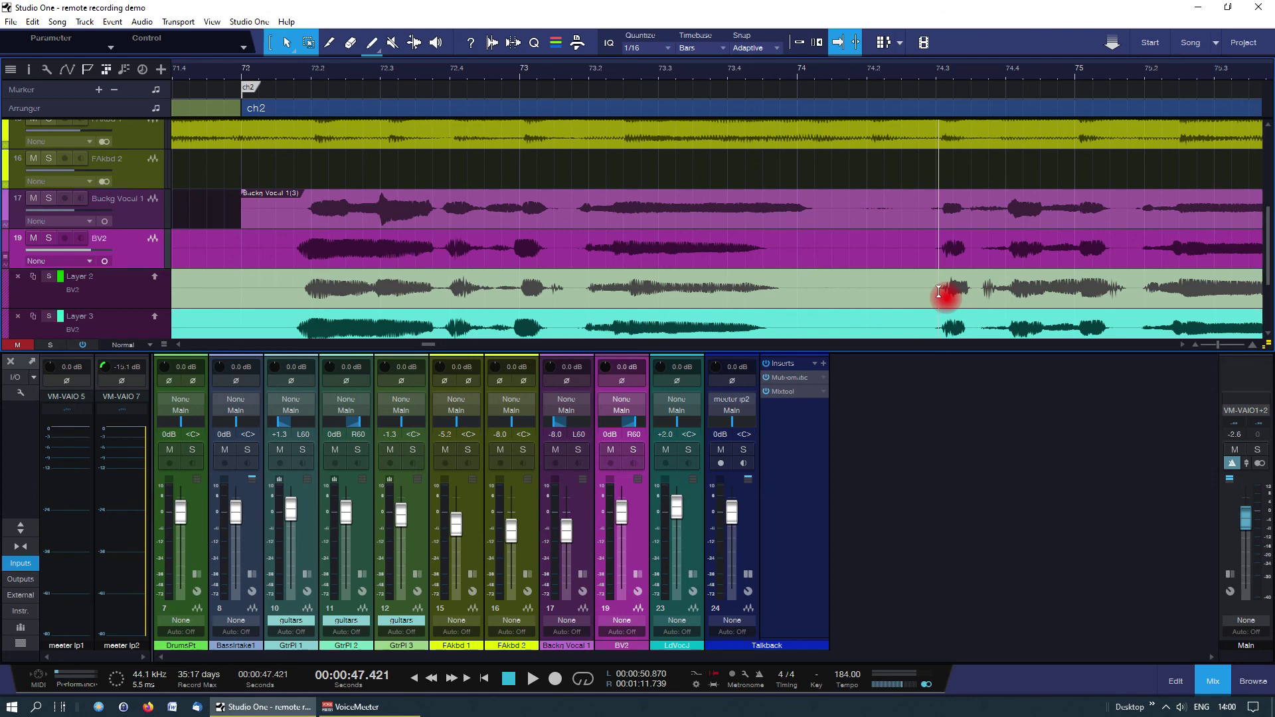
{"action": "mouse_move", "coordinate": [939, 292]}
{"action": "left_mouse_down"}
{"action": "mouse_move", "coordinate": [893, 206]}
{"action": "mouse_move", "coordinate": [824, 138]}
{"action": "mouse_move", "coordinate": [809, 163]}
{"action": "mouse_move", "coordinate": [658, 233]}
{"action": "mouse_move", "coordinate": [327, 233]}
{"action": "mouse_move", "coordinate": [567, 250]}
{"action": "mouse_move", "coordinate": [650, 231]}
{"action": "mouse_move", "coordinate": [564, 101]}
{"action": "left_mouse_up"}
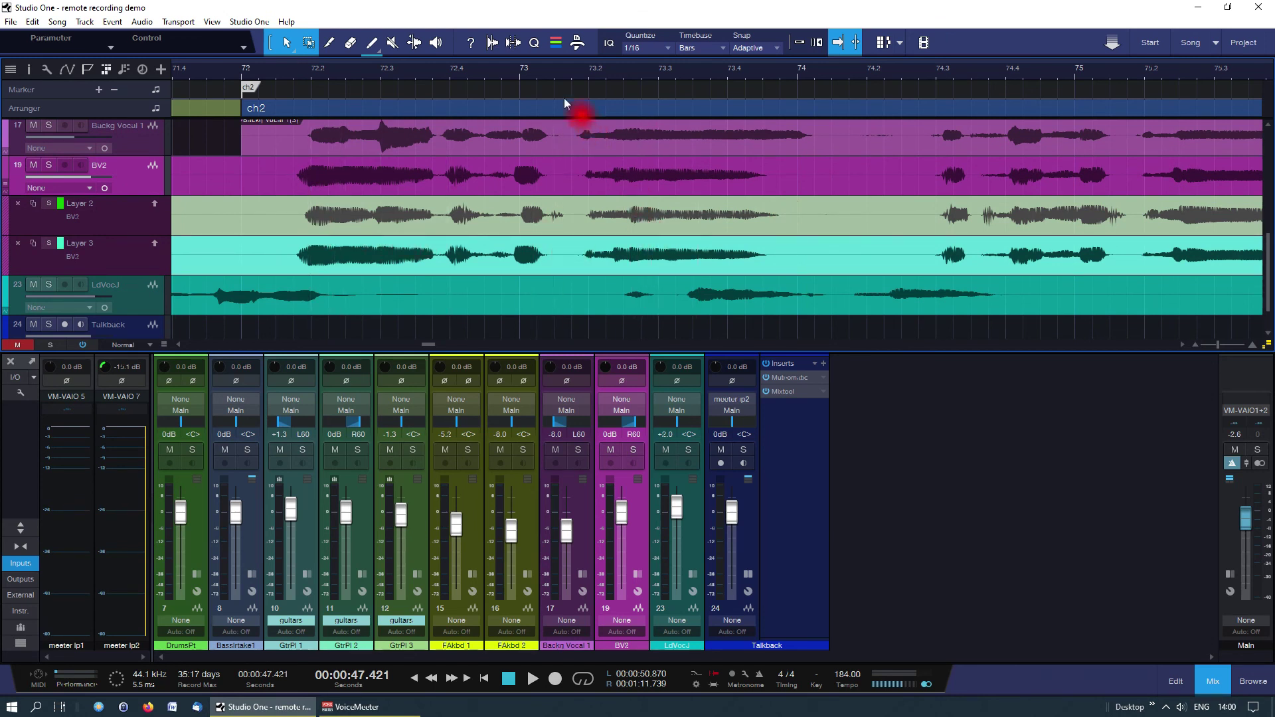
Step: Scroll the track list down to reveal the LdVocal track beneath the BV2 layers
{"action": "scroll", "coordinate": [549, 73], "scroll_direction": "down", "scroll_amount": 5}
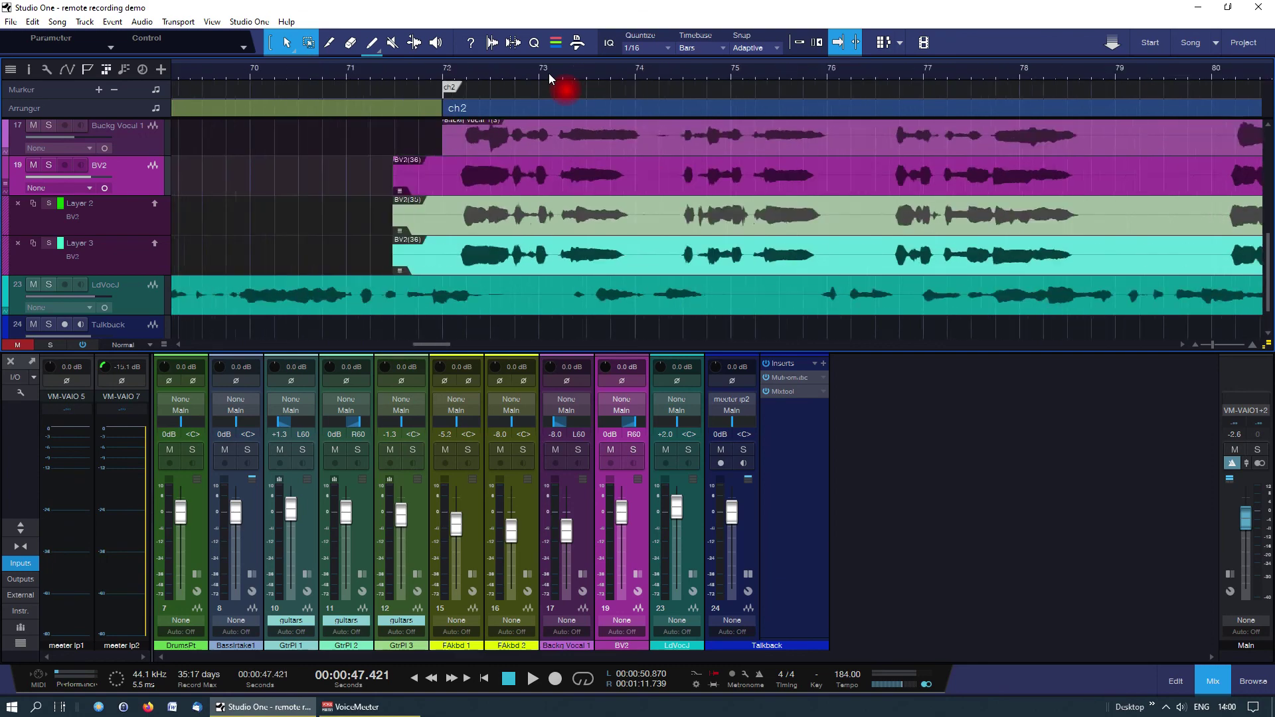
{"action": "scroll", "coordinate": [548, 73], "scroll_direction": "down", "scroll_amount": 2}
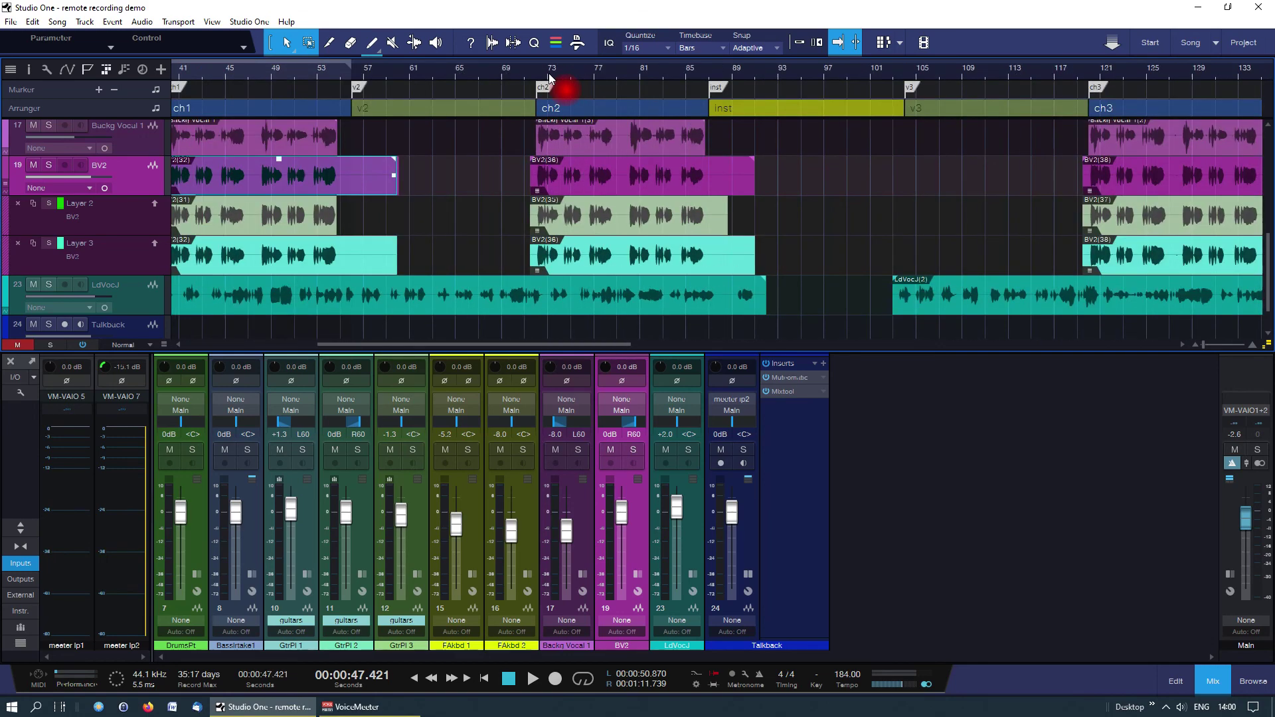